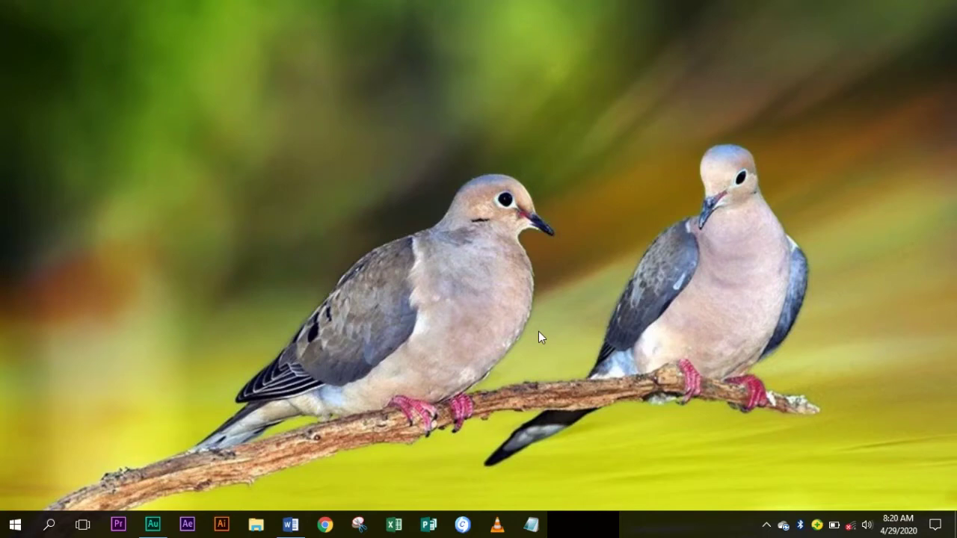
Switch to the open Word document and write the heading "Cell reference" on its own line
left_click(290, 525)
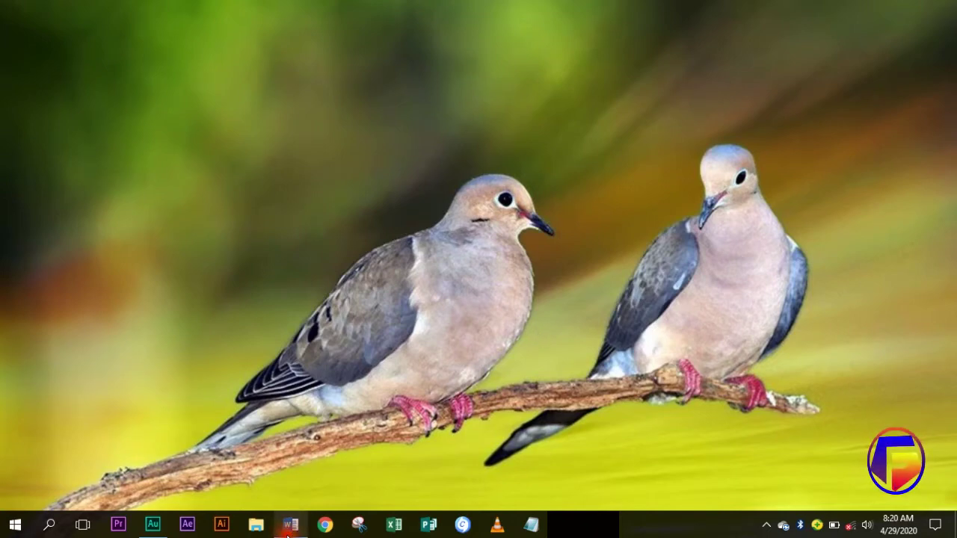
type("Ce")
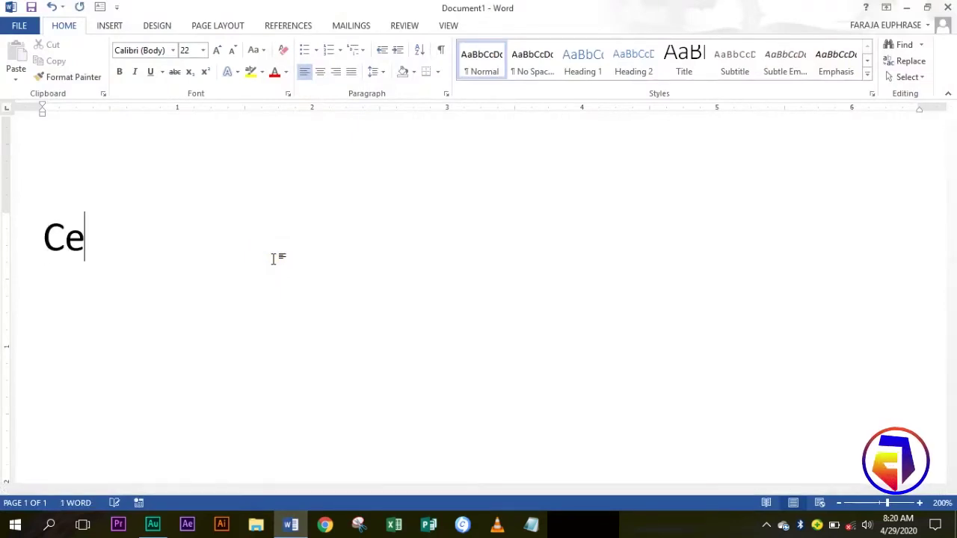
type("ll reference")
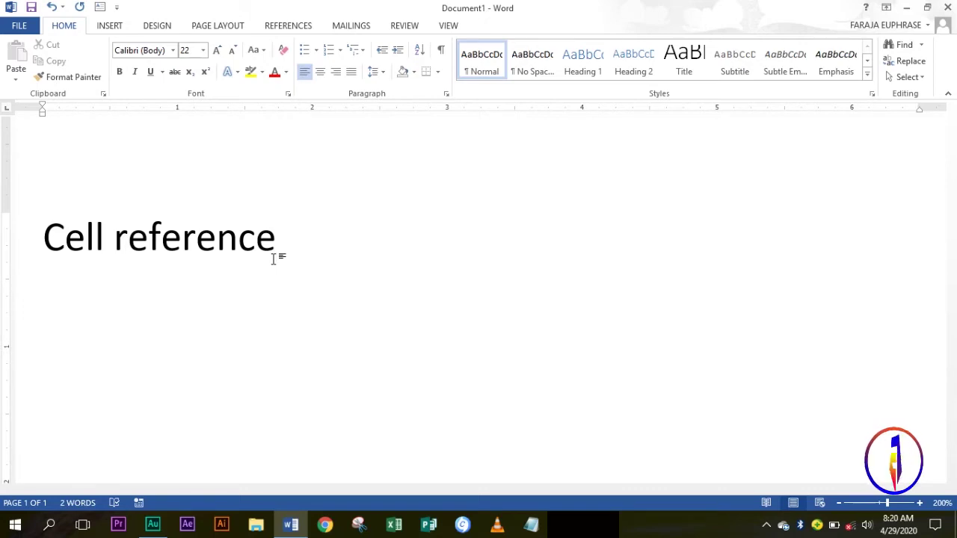
key("Return")
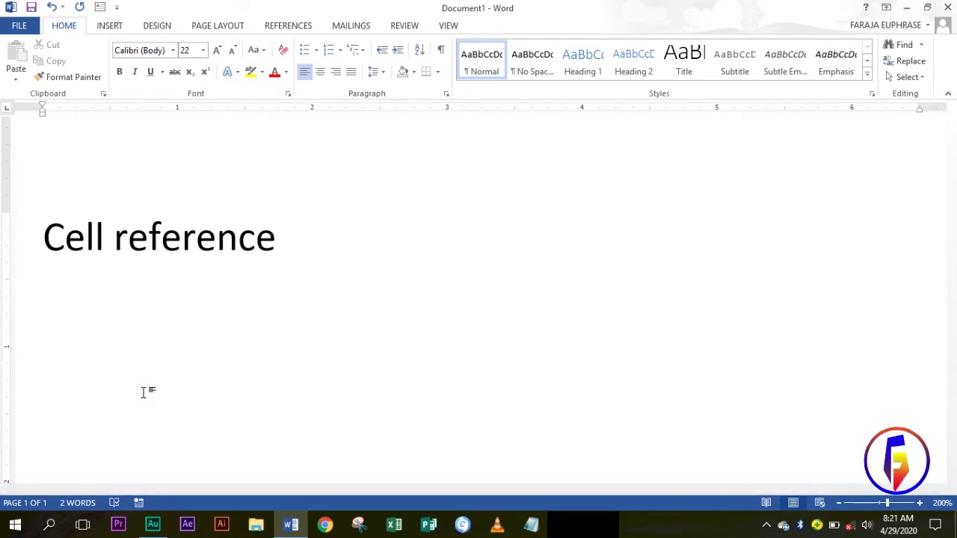
Write the general cell reference syntax "=sheetNo!activecell" on the line below the heading
type("=")
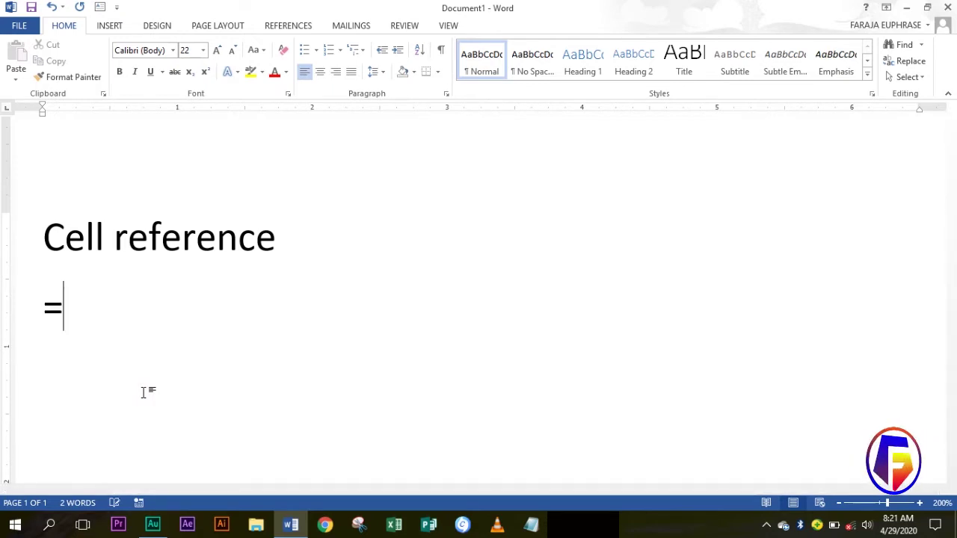
type("sheet")
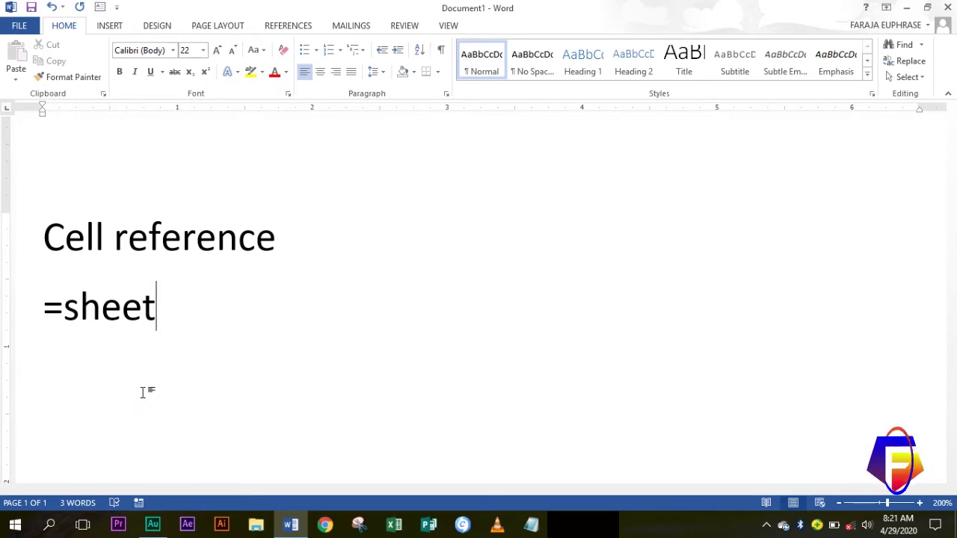
type("No")
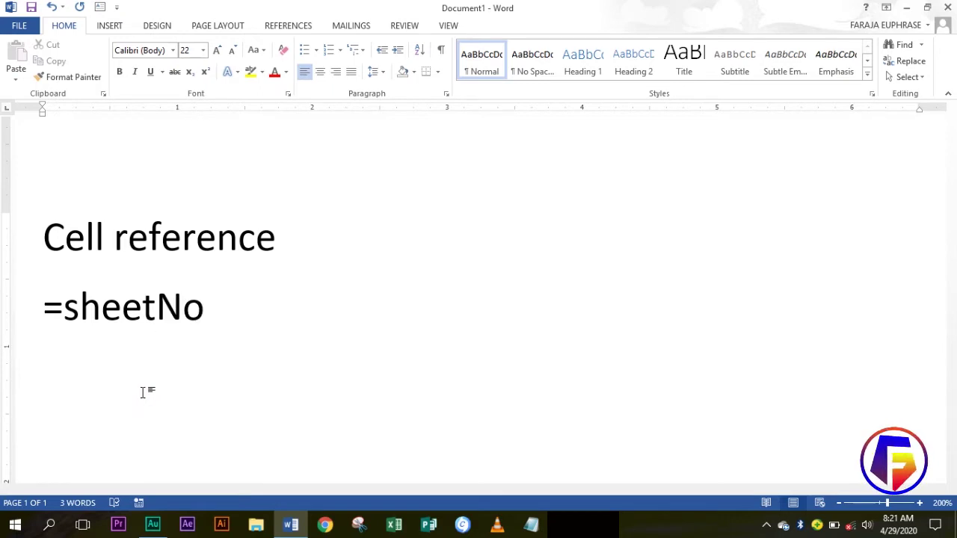
type("!")
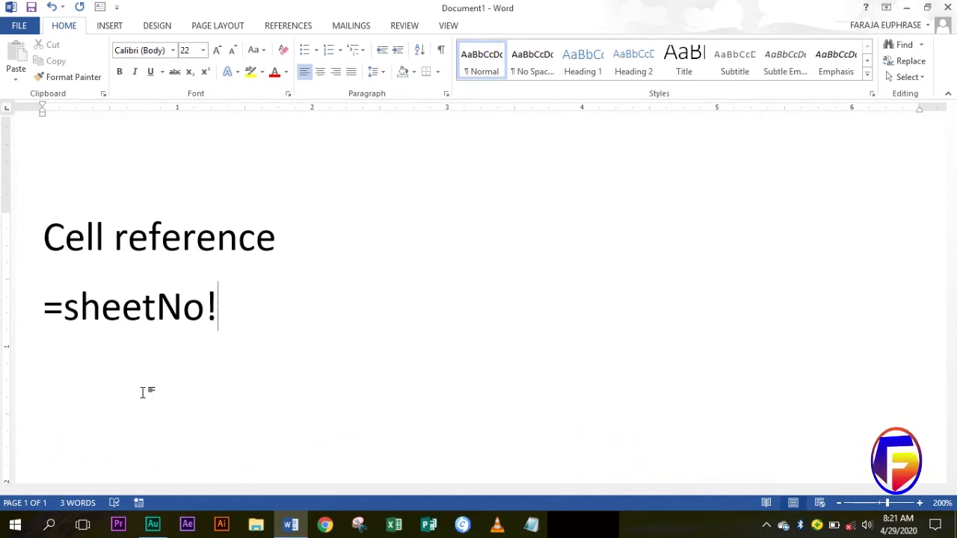
type("ce")
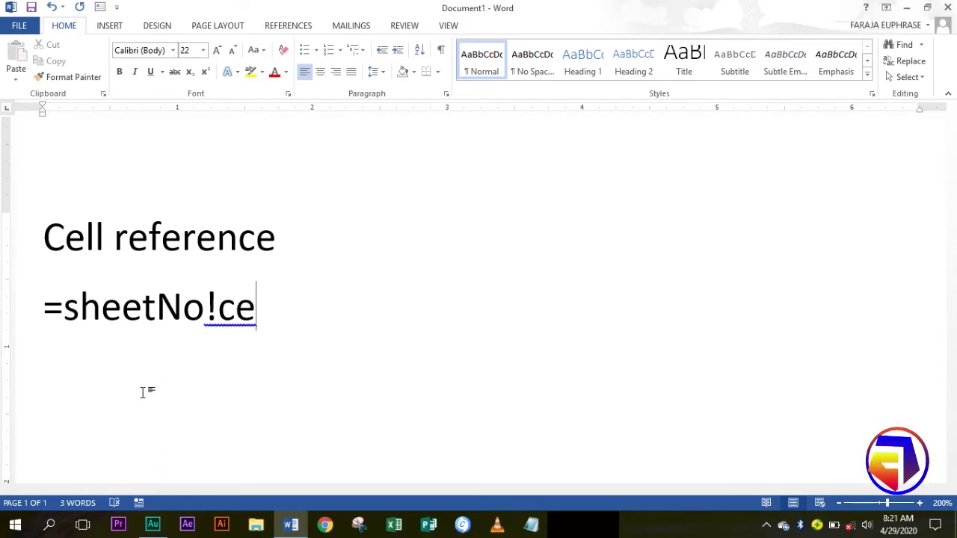
key("BackSpace")
key("BackSpace")
type("a")
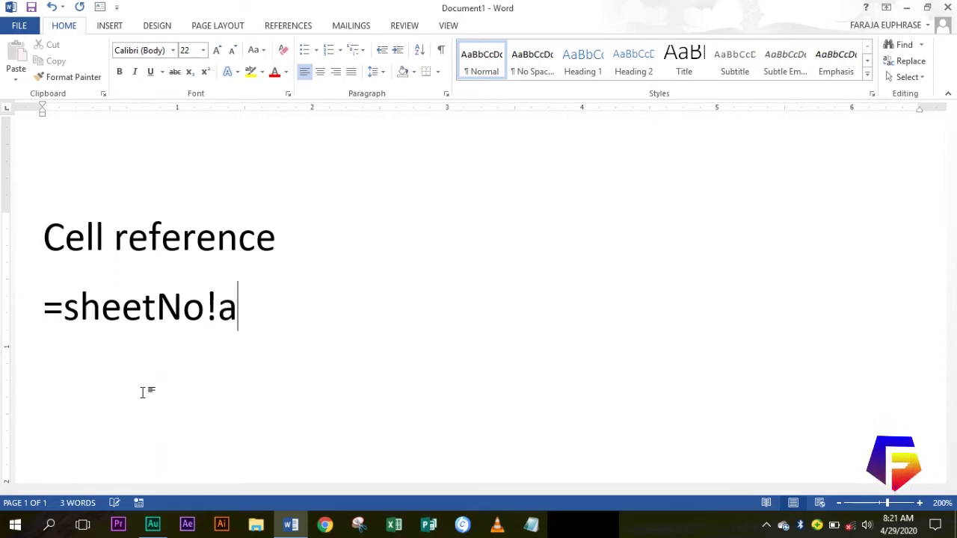
type("ctivecell")
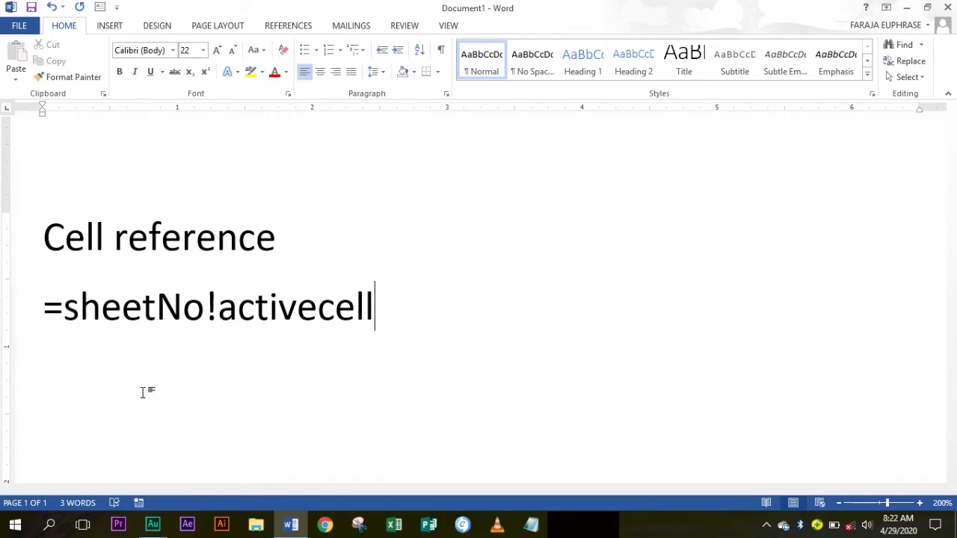
key("Return")
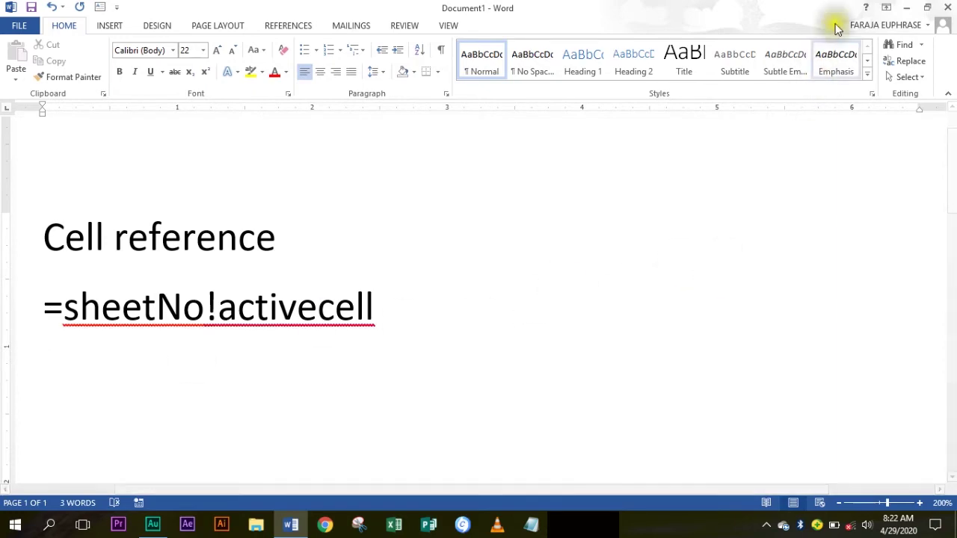
Minimize Word, search for "mock" in File Explorer, and open the F4_MOCK_2019 workbook in Excel
left_click(909, 6)
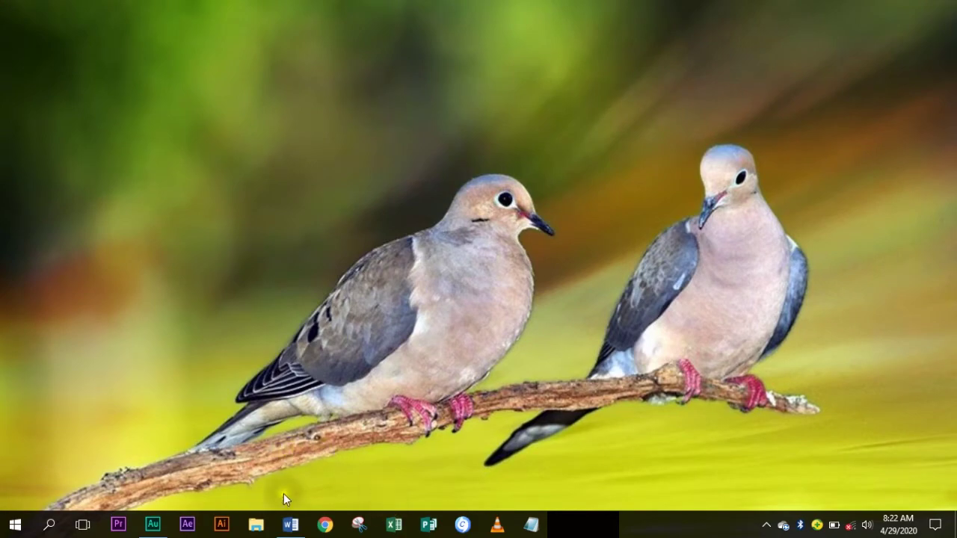
left_click(255, 525)
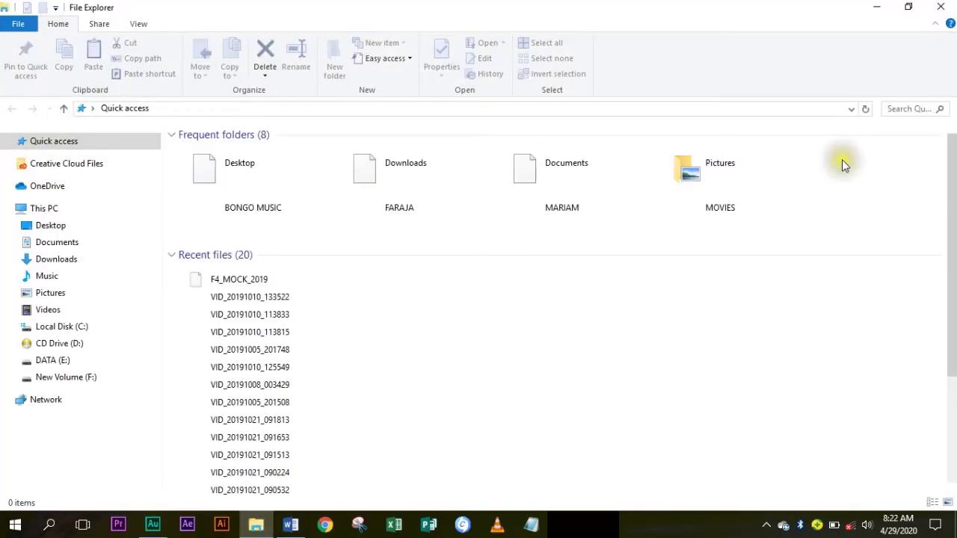
left_click(898, 110)
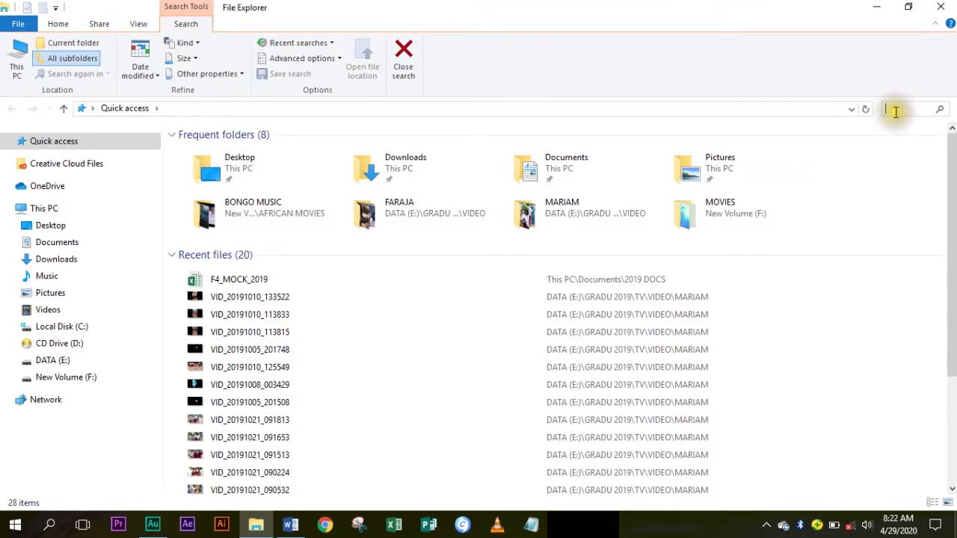
type("mo")
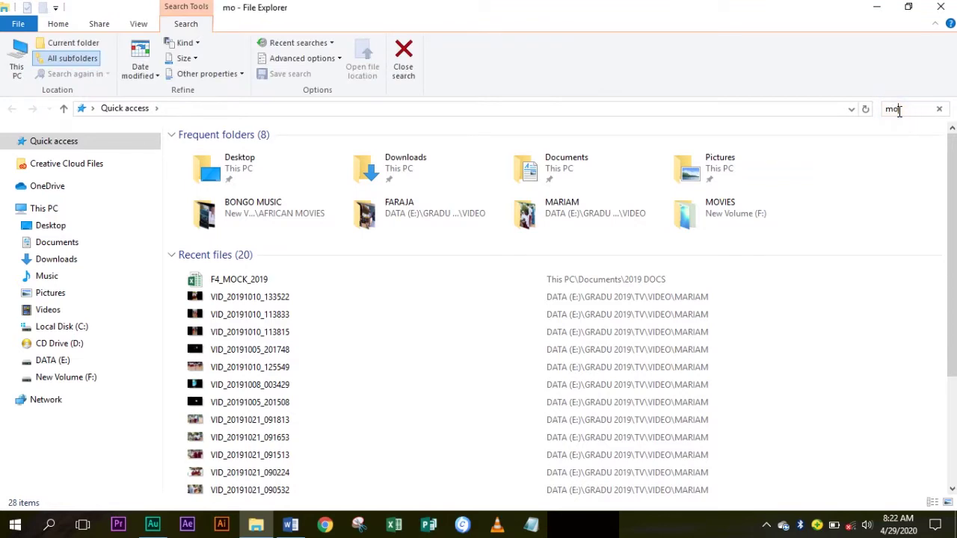
type("ck")
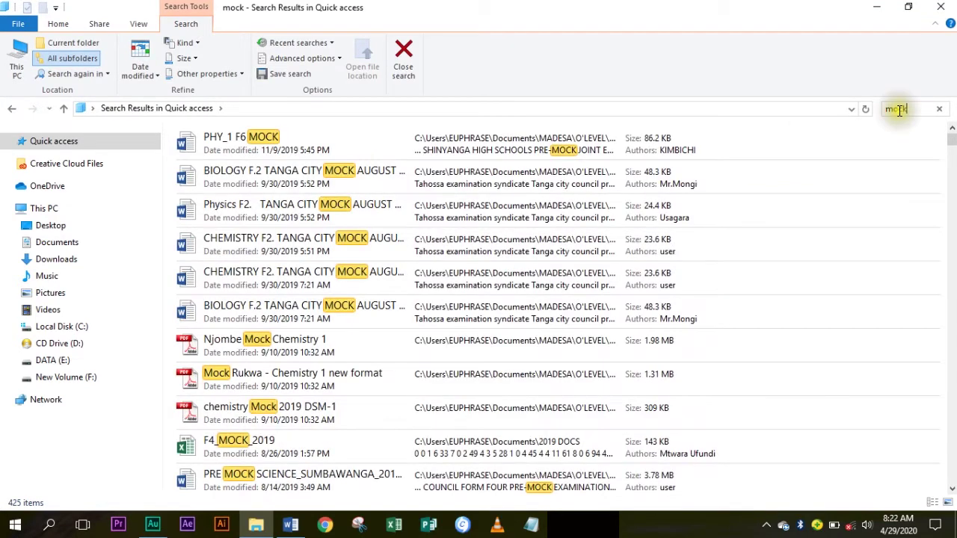
double_click(309, 448)
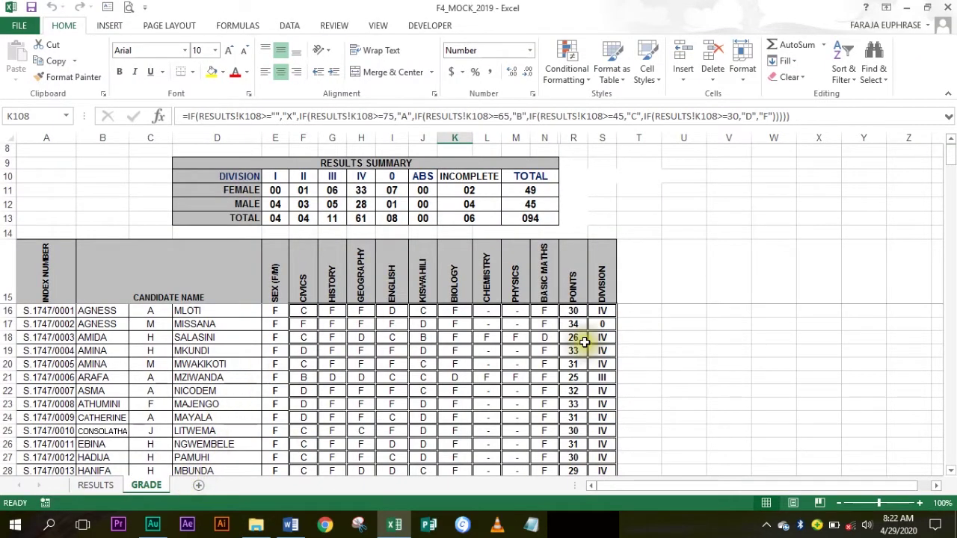
Add two blank worksheets, Sheet1 and Sheet2, after the GRADE sheet and set the zoom of both to 150%
left_click(198, 485)
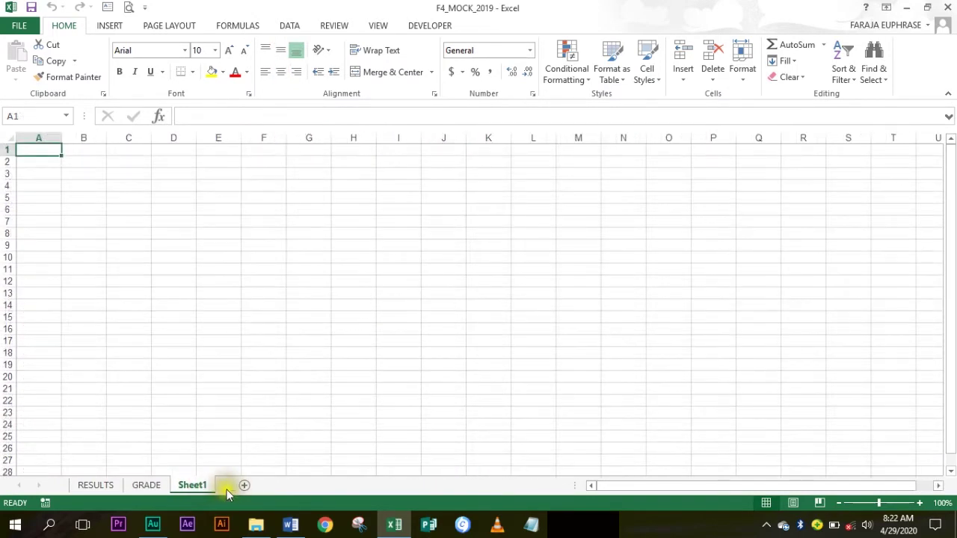
left_click(244, 486)
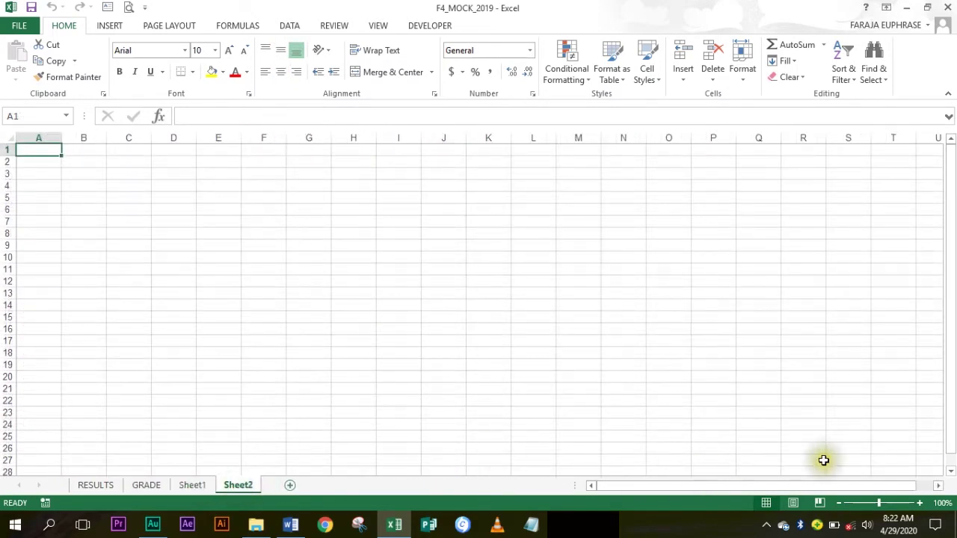
left_click(916, 504)
left_click(917, 504)
left_click(917, 504)
left_click(916, 504)
left_click(917, 504)
left_click(187, 485)
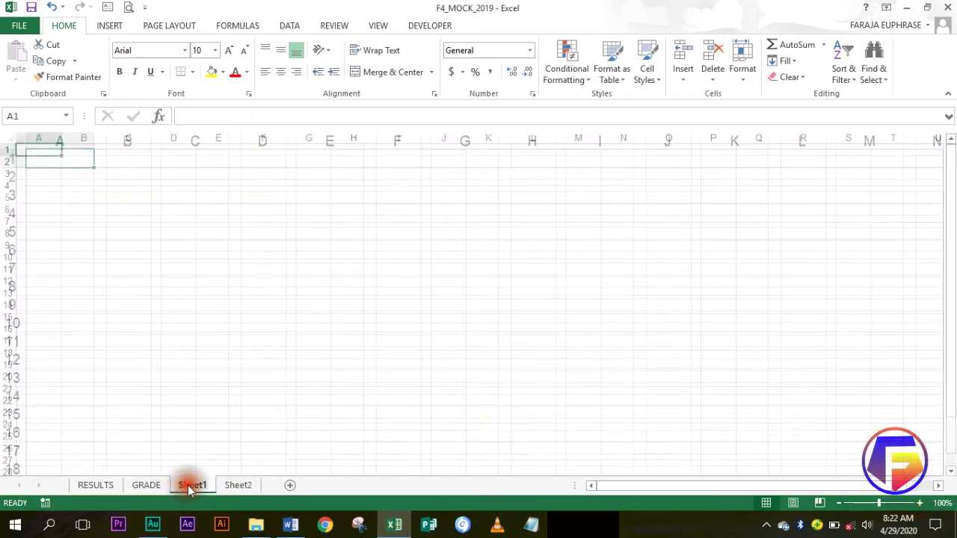
left_click(918, 503)
left_click(919, 503)
left_click(918, 503)
left_click(918, 503)
left_click(919, 503)
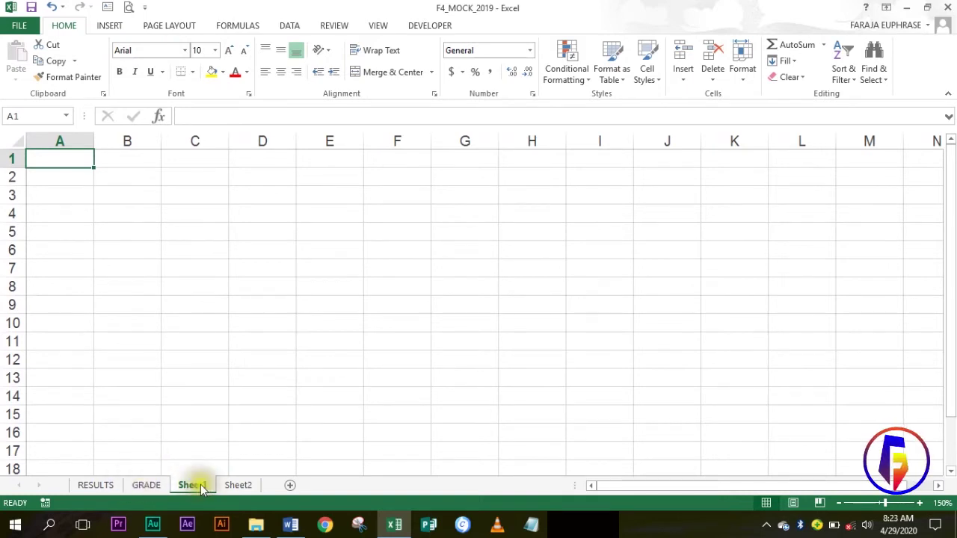
left_click(243, 486)
left_click(191, 486)
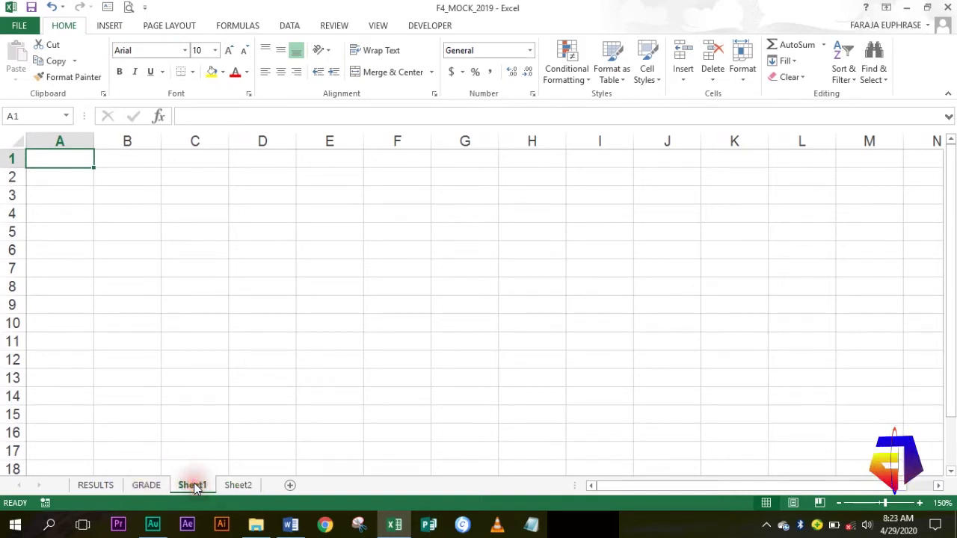
left_click(213, 486)
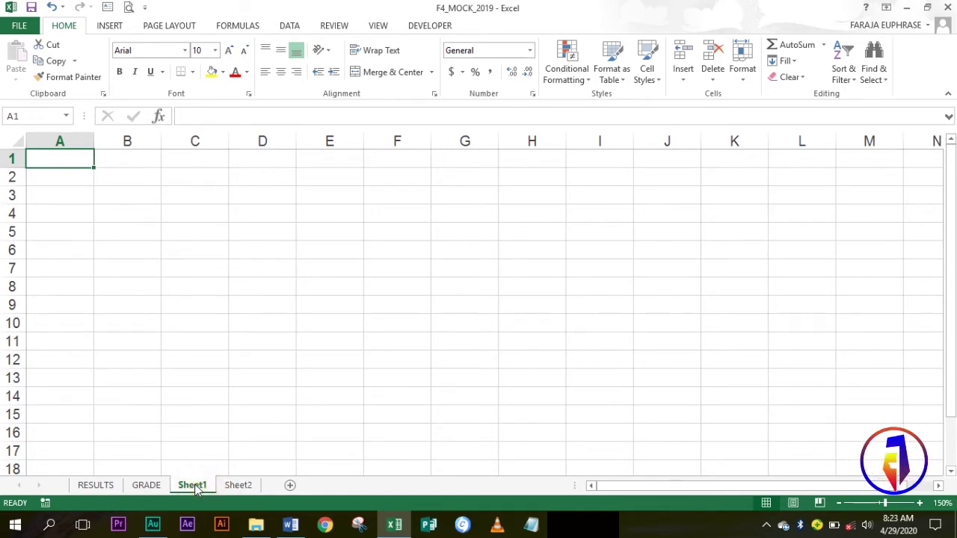
left_click(237, 486)
left_click(239, 486)
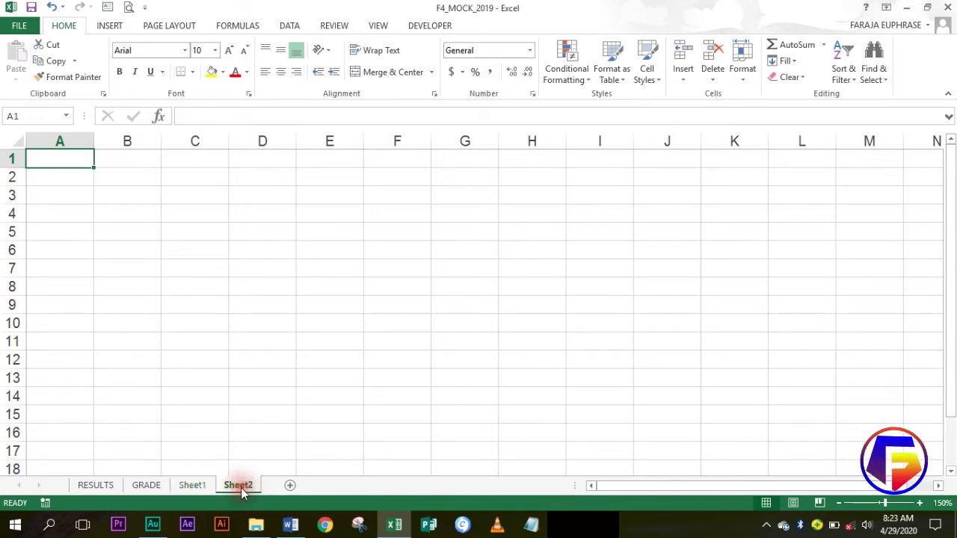
left_click(185, 486)
left_click(195, 483)
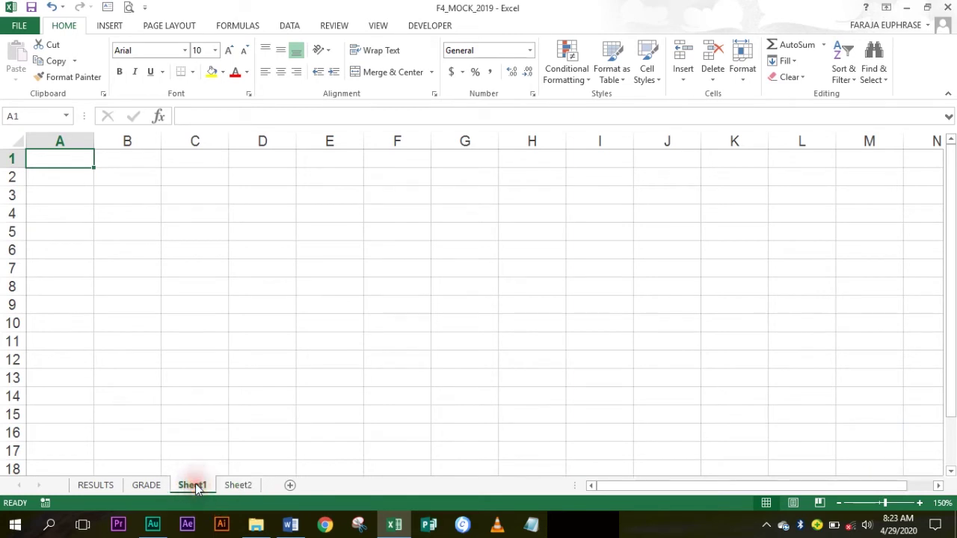
left_click(239, 486)
left_click(201, 485)
Enter the column heading "Names" in cell A4 of Sheet1
left_click(66, 229)
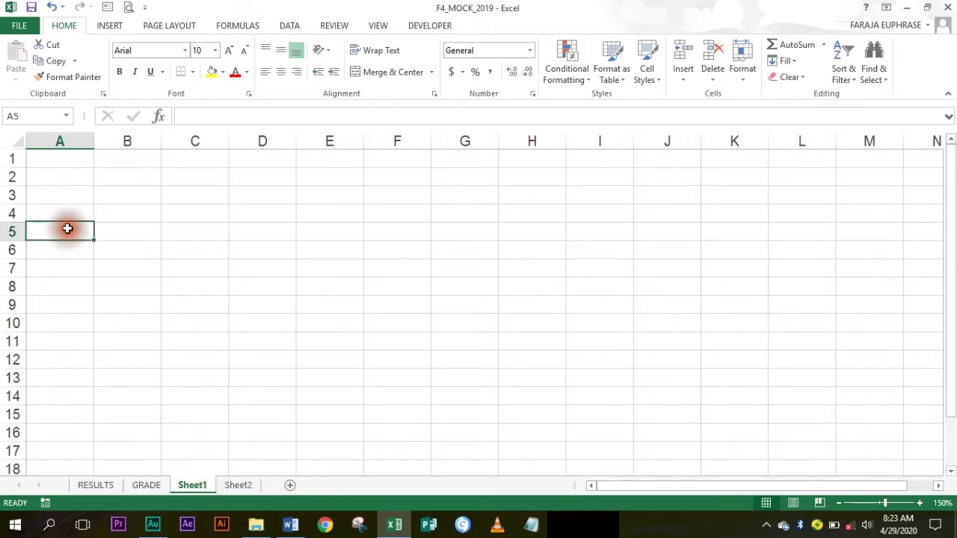
left_click(50, 209)
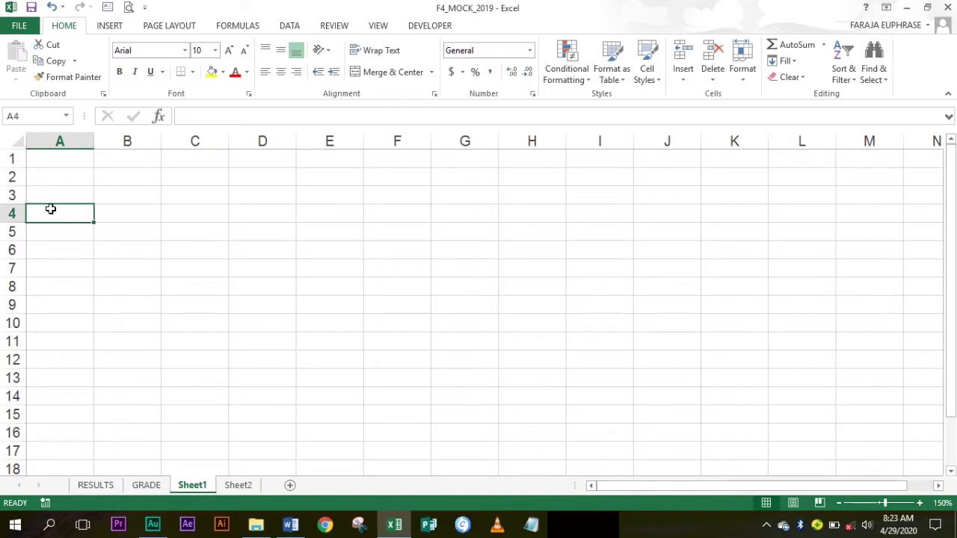
type("Names")
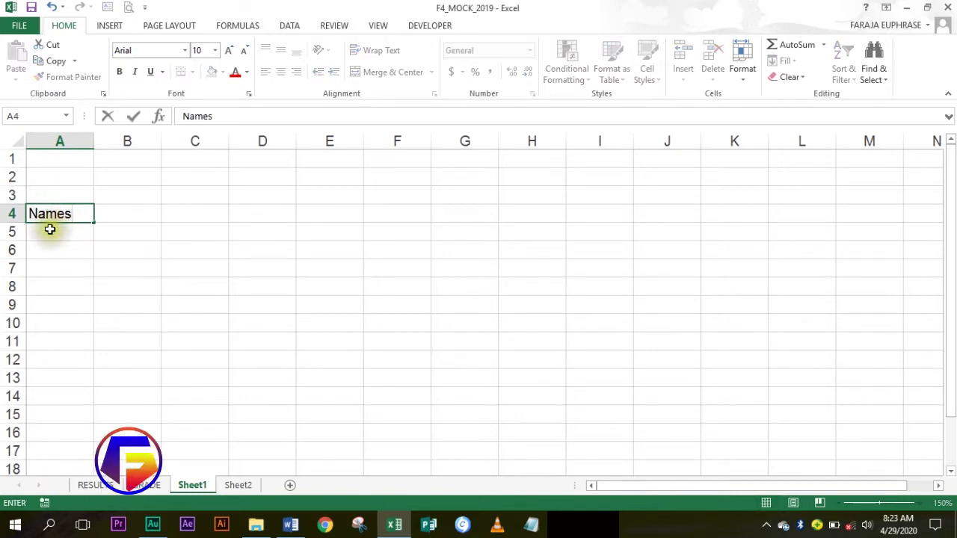
List four people's first names below the heading in cells A5 to A8, then select A5
left_click(57, 231)
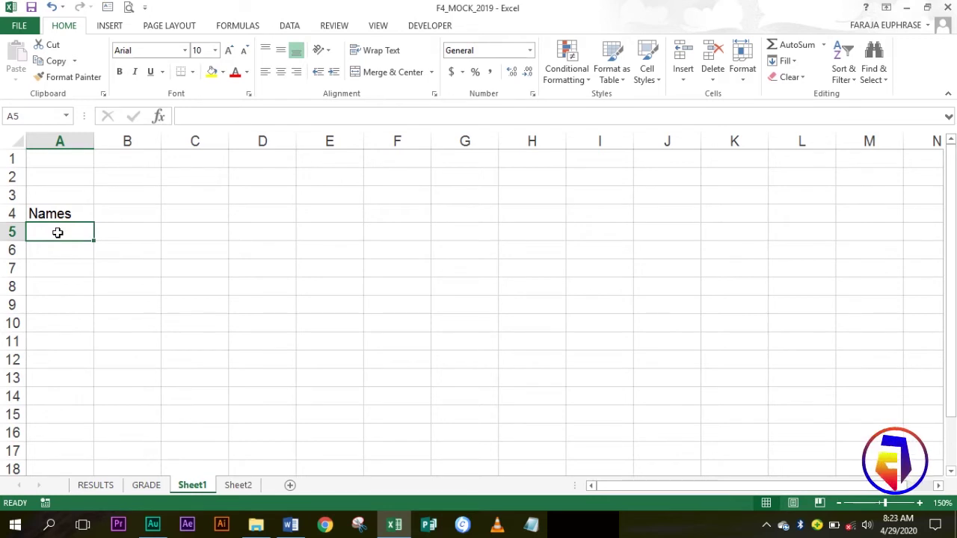
type("Faraja")
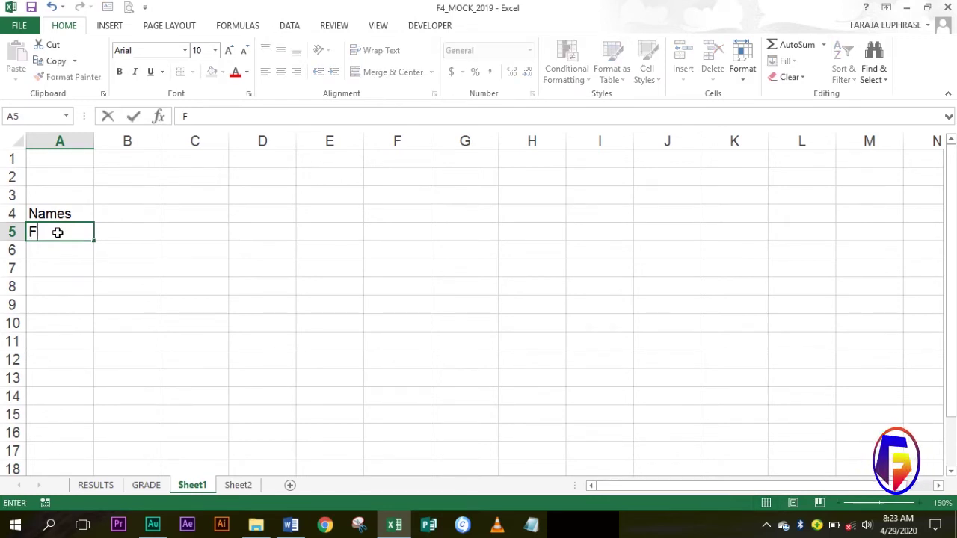
key("Return")
type("Amina")
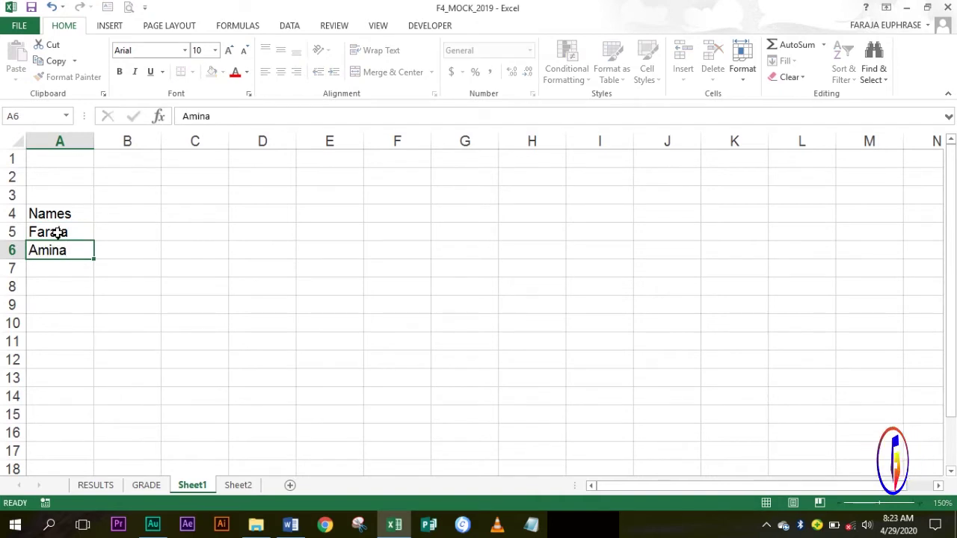
key("Return")
type("Asha")
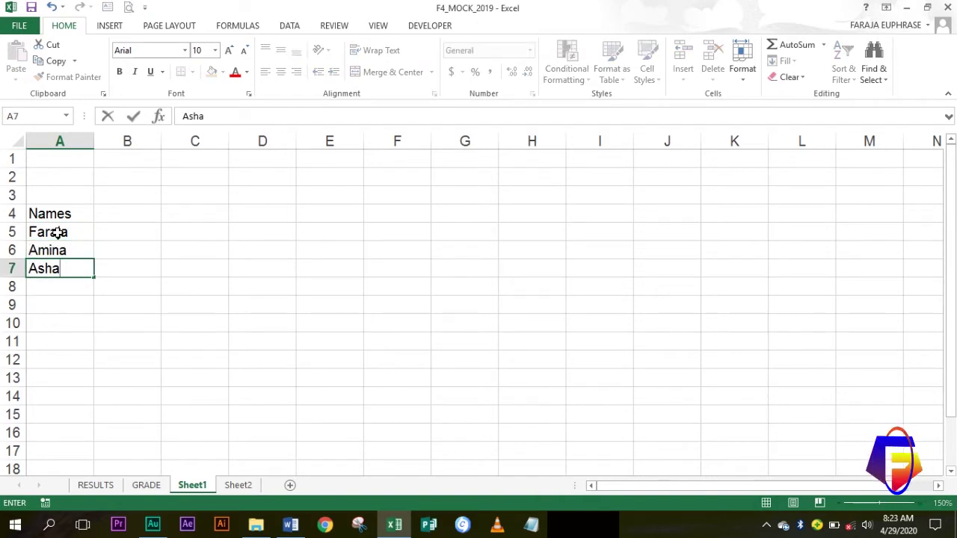
key("Return")
type("Juma")
key("Return")
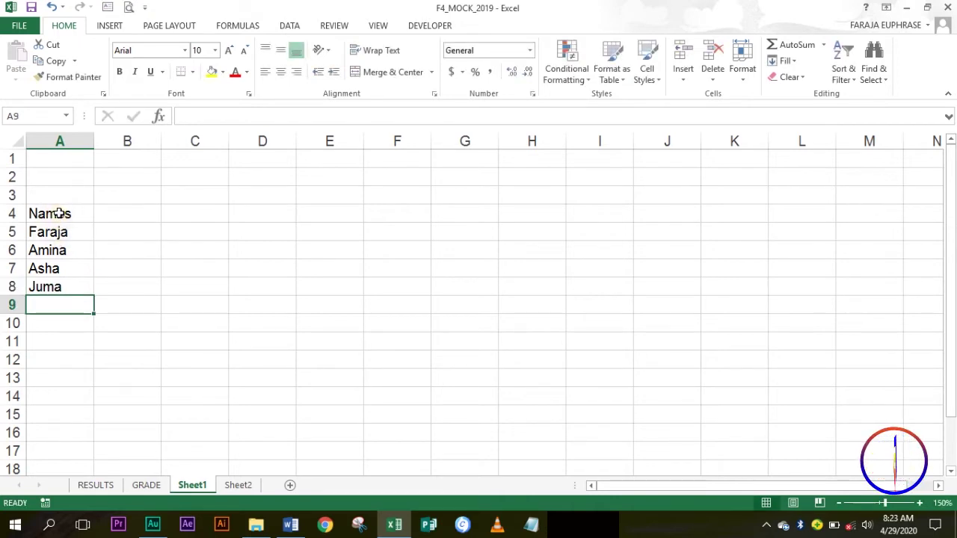
left_click(44, 235)
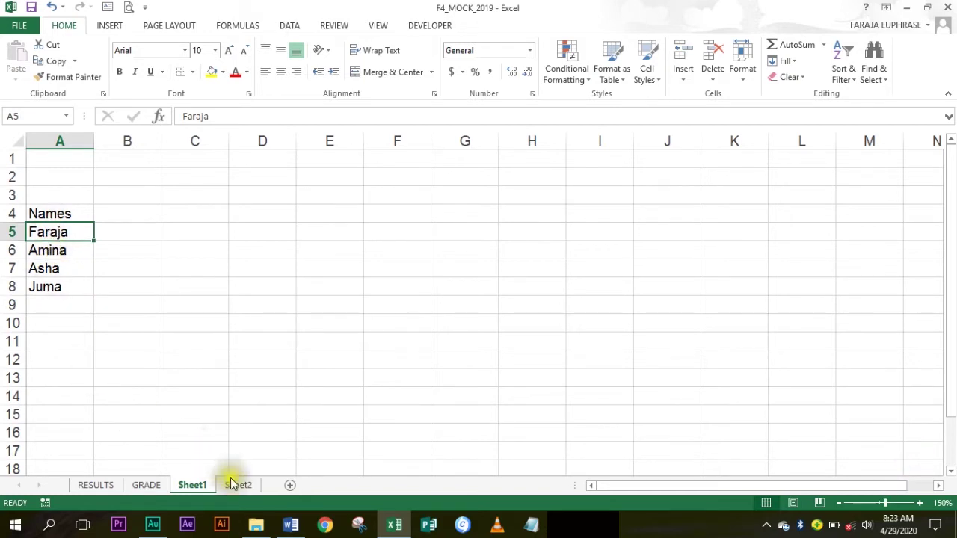
Compare the list of names on Sheet1 with the blank Sheet2 by viewing the two worksheets in turn
left_click(238, 486)
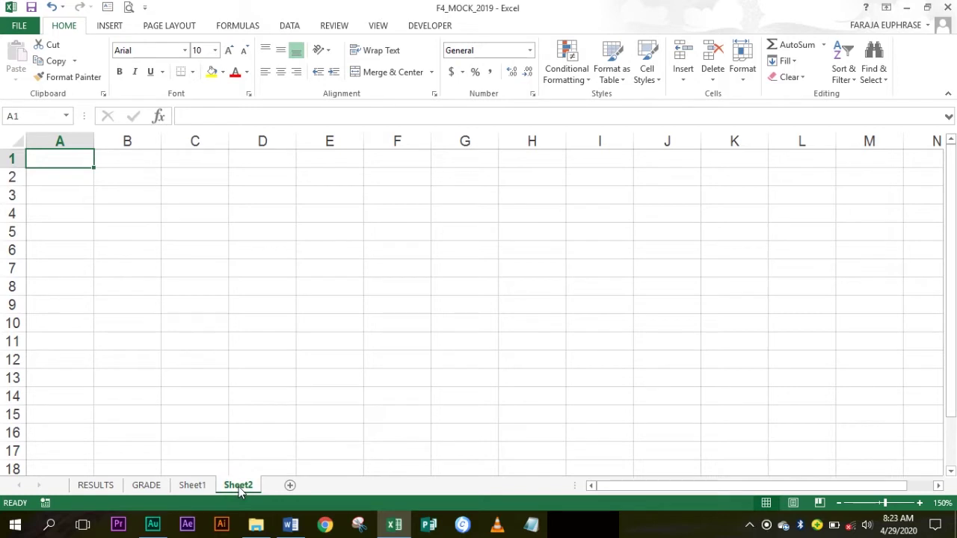
left_click_drag(239, 486, 194, 484)
left_click(190, 486)
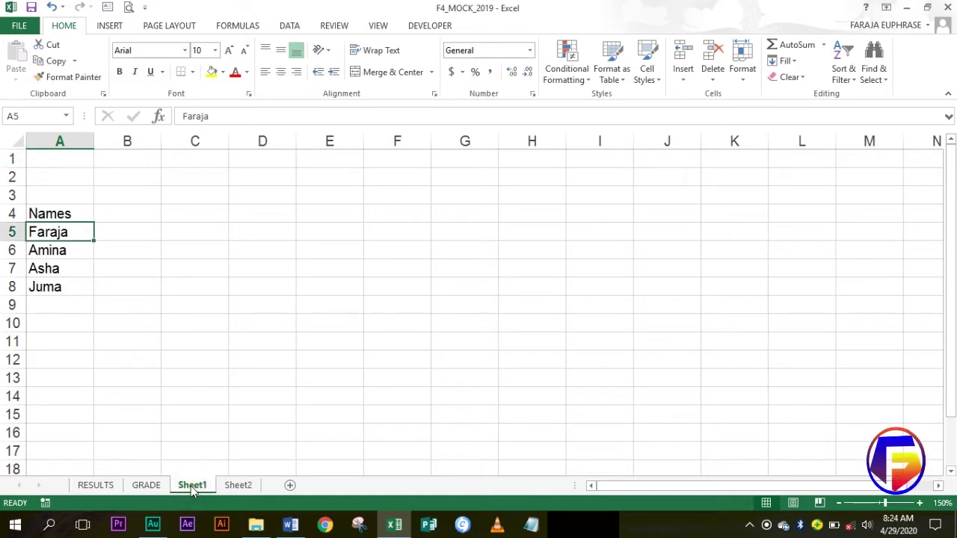
left_click_drag(191, 485, 241, 487)
left_click(241, 487)
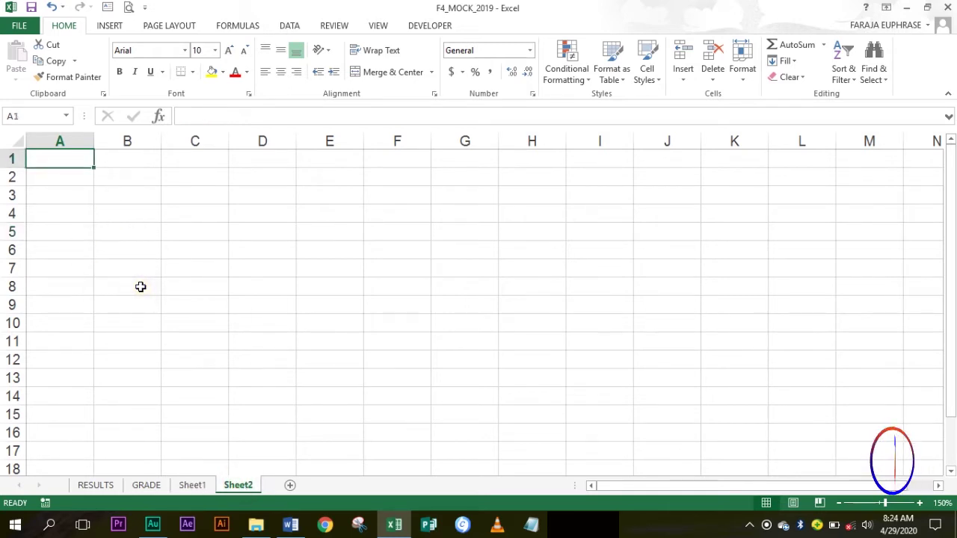
left_click(198, 486)
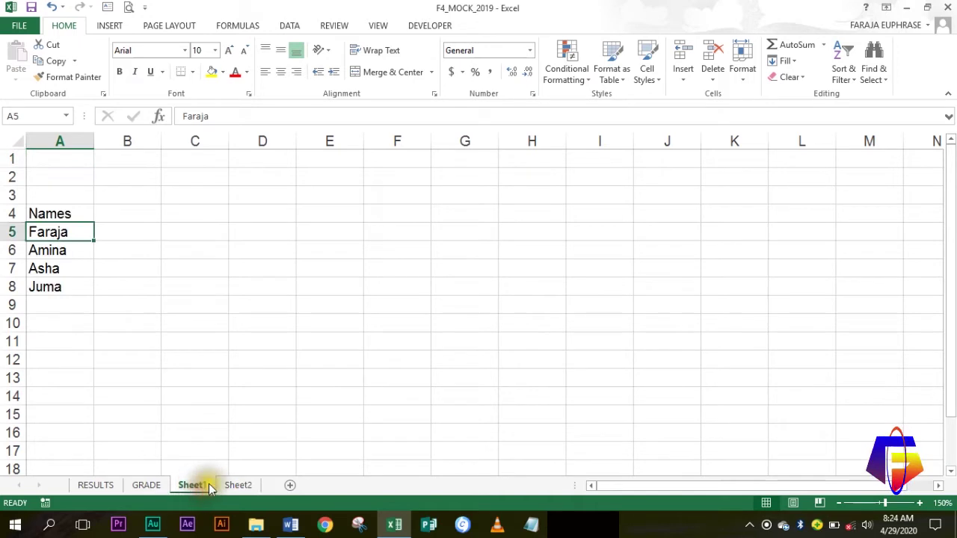
left_click(240, 485)
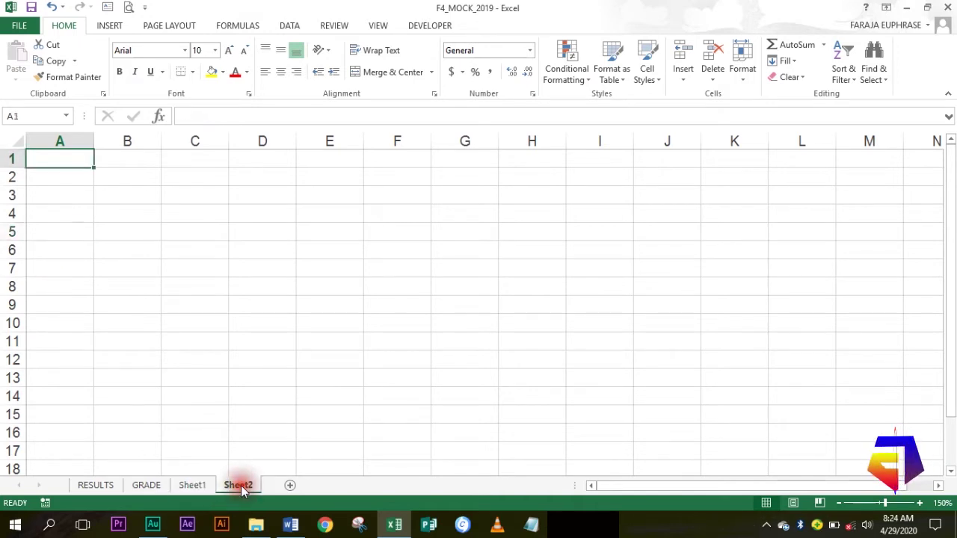
left_click(197, 485)
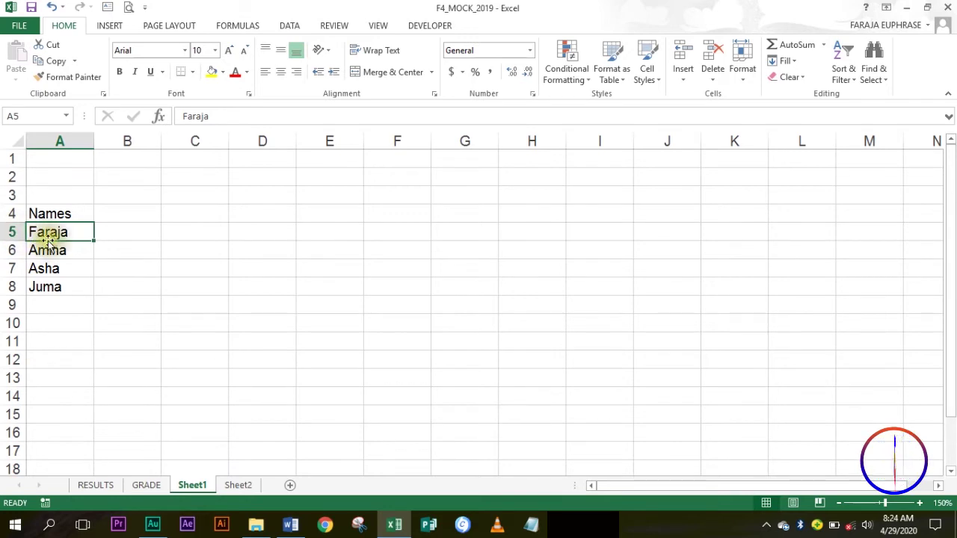
Enter the formula =Sheet1!A5 in cell A1 of Sheet2 to reference the first listed name on Sheet1
left_click(241, 486)
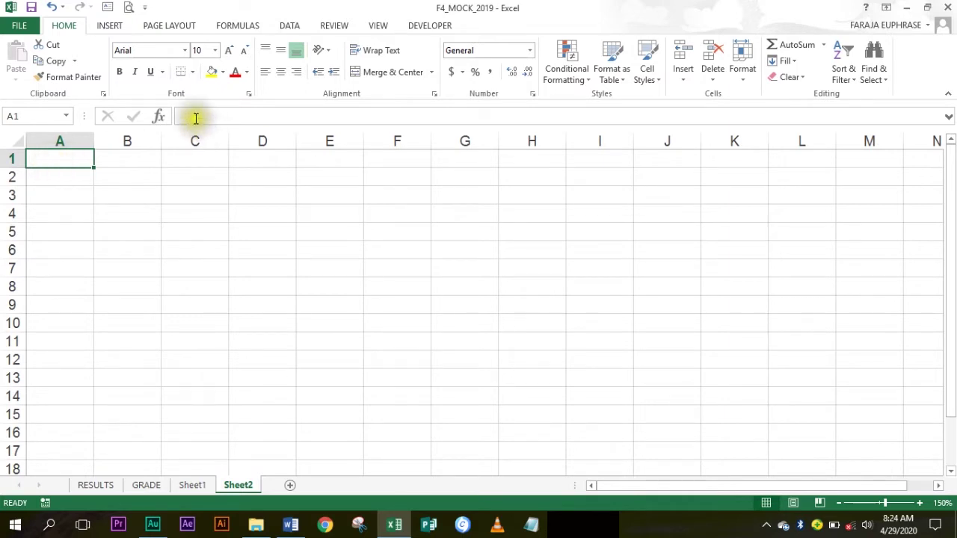
left_click(60, 176)
left_click(45, 159)
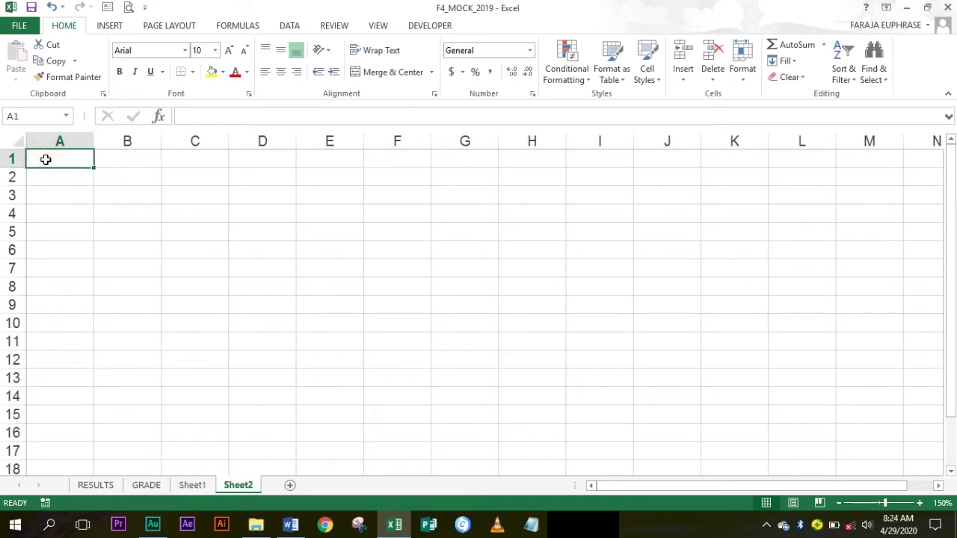
left_click(198, 115)
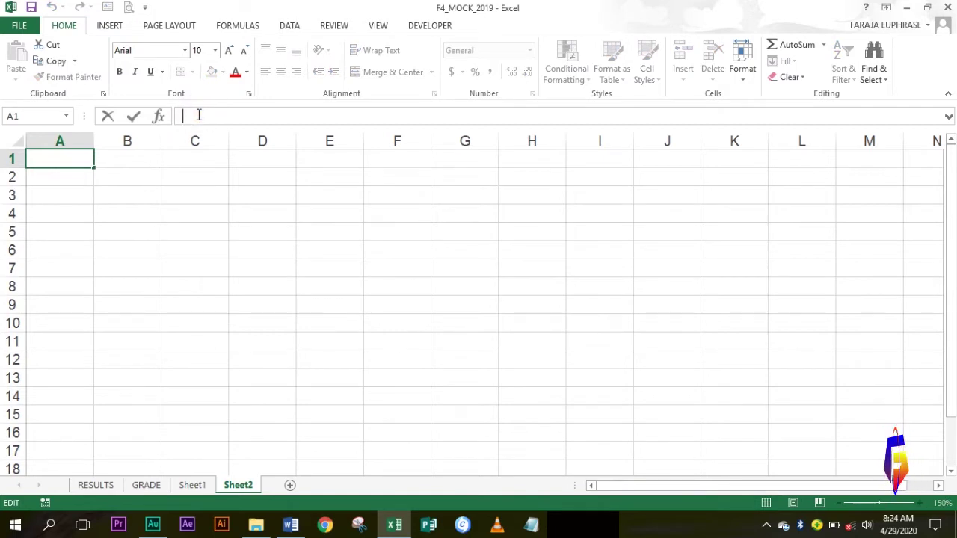
type("=")
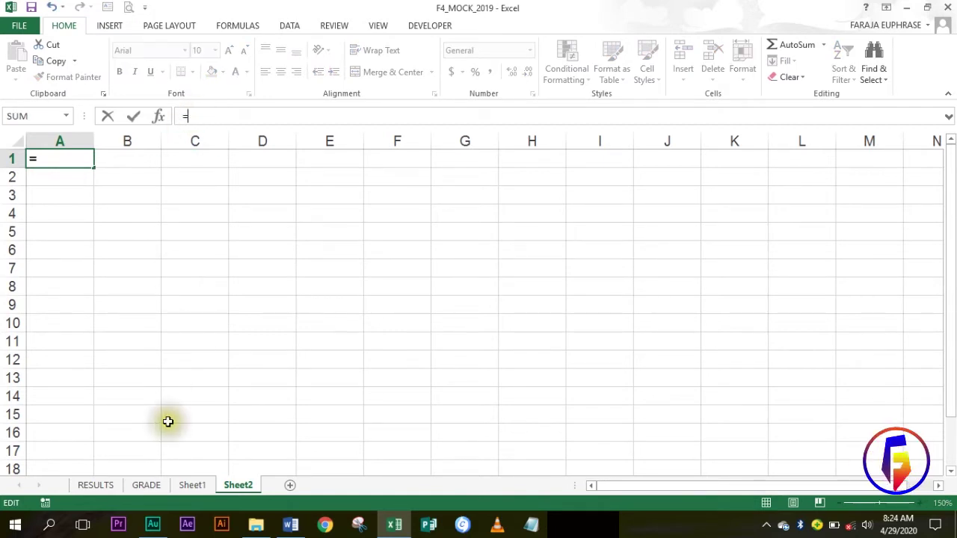
left_click(189, 485)
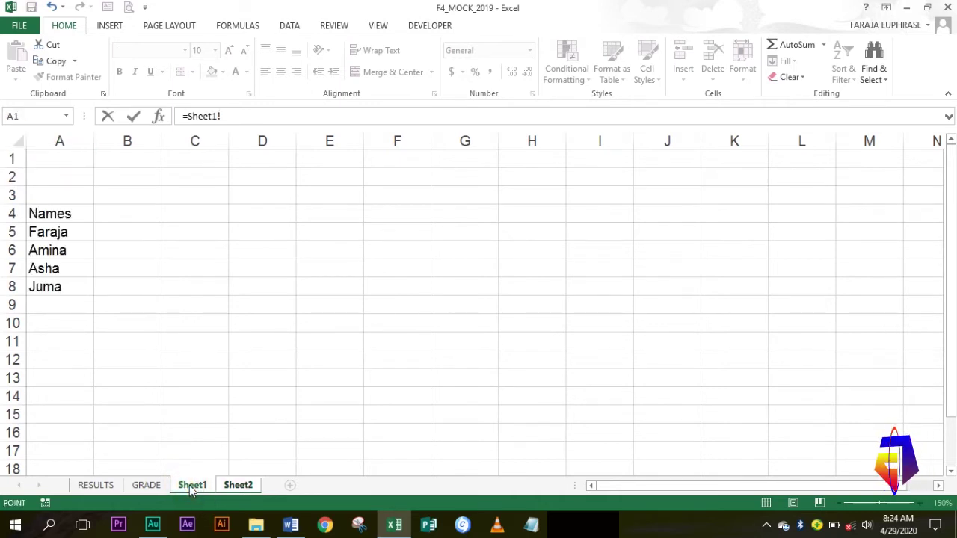
left_click(54, 234)
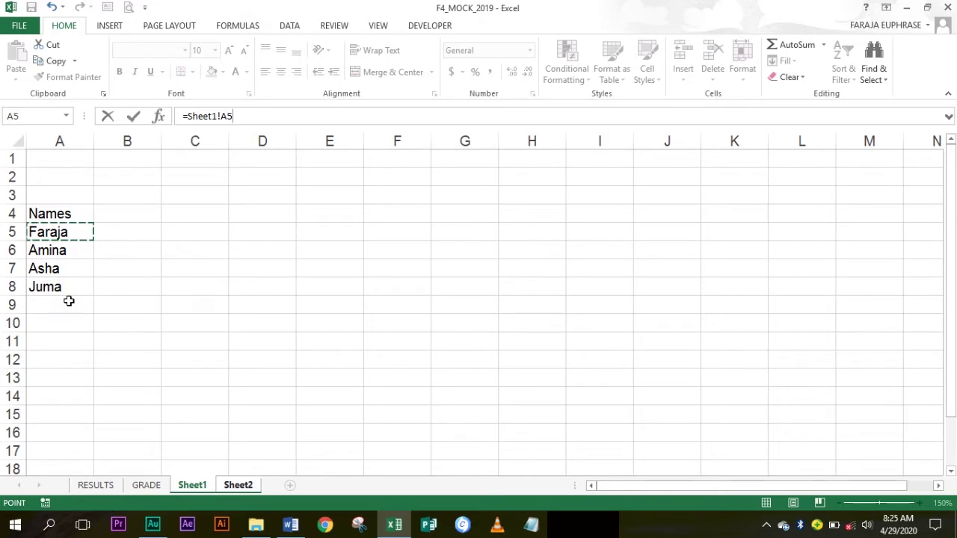
left_click(56, 236)
key("Return")
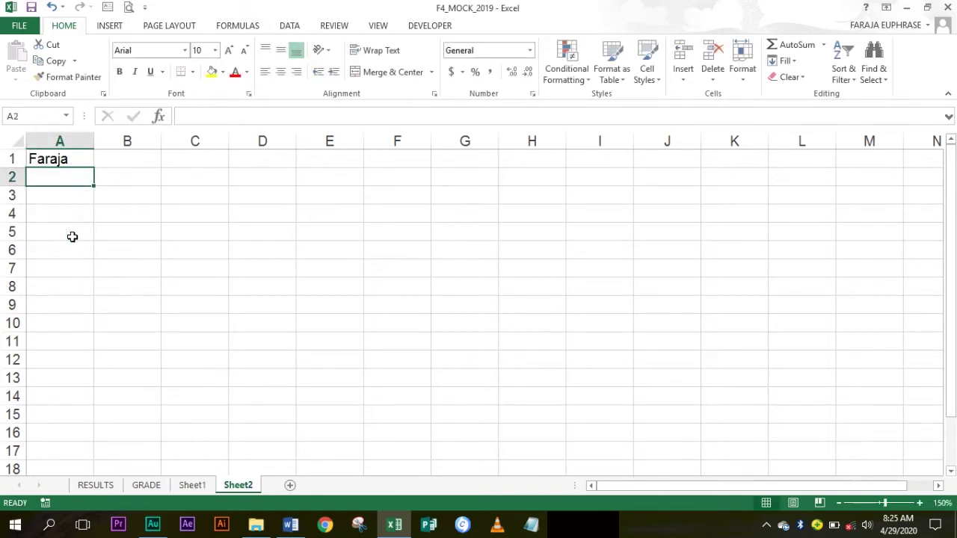
Check the reference formula in cell A1 of Sheet2 against its source cell A5 on Sheet1
left_click(191, 484)
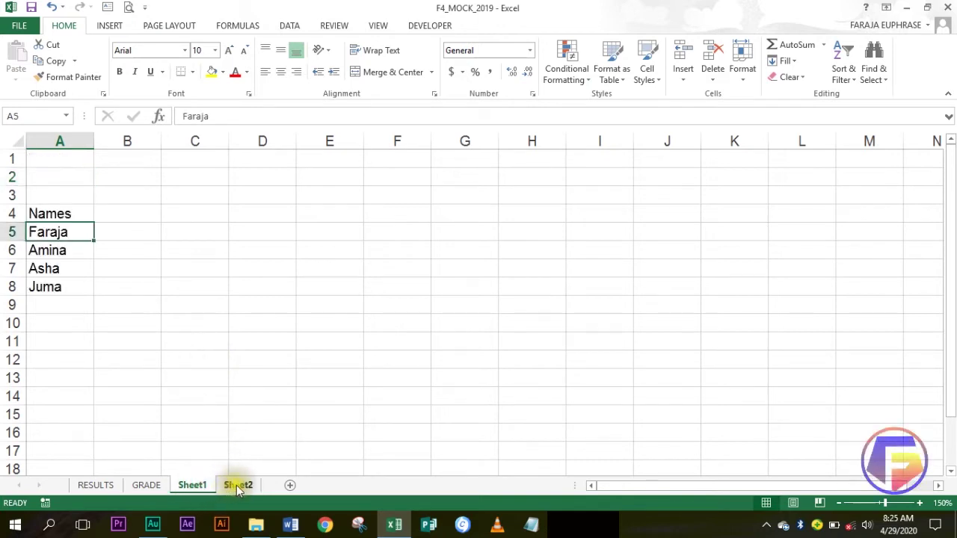
left_click(236, 485)
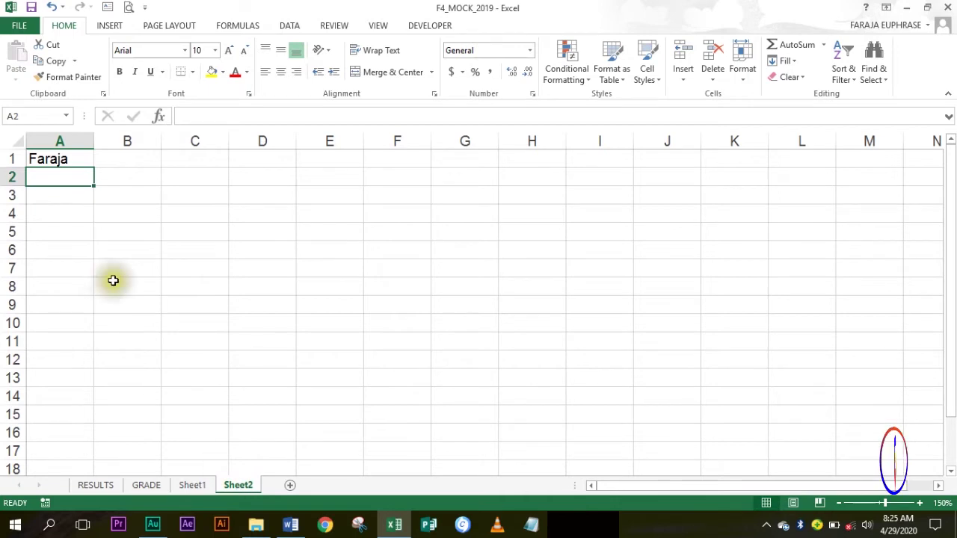
left_click(63, 161)
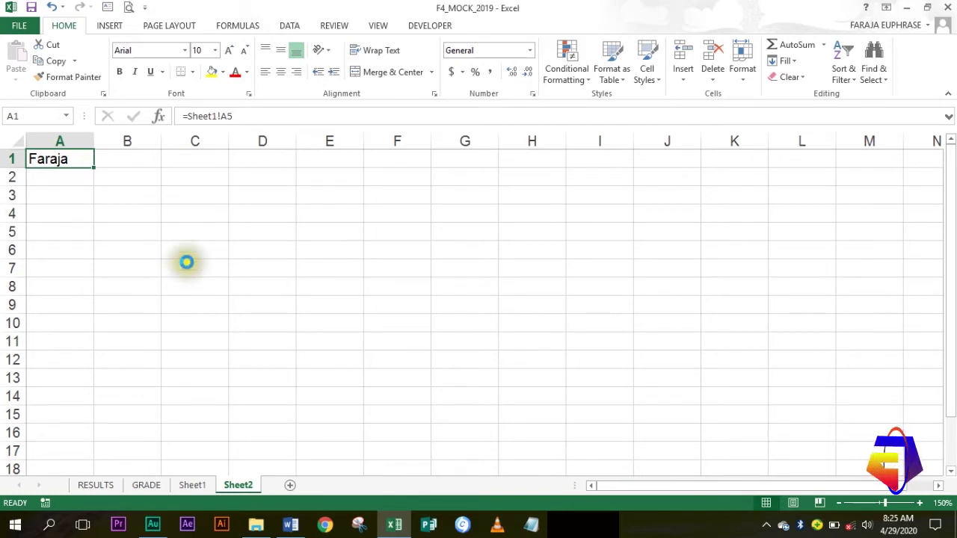
key("ctrl+b")
key("ctrl+b")
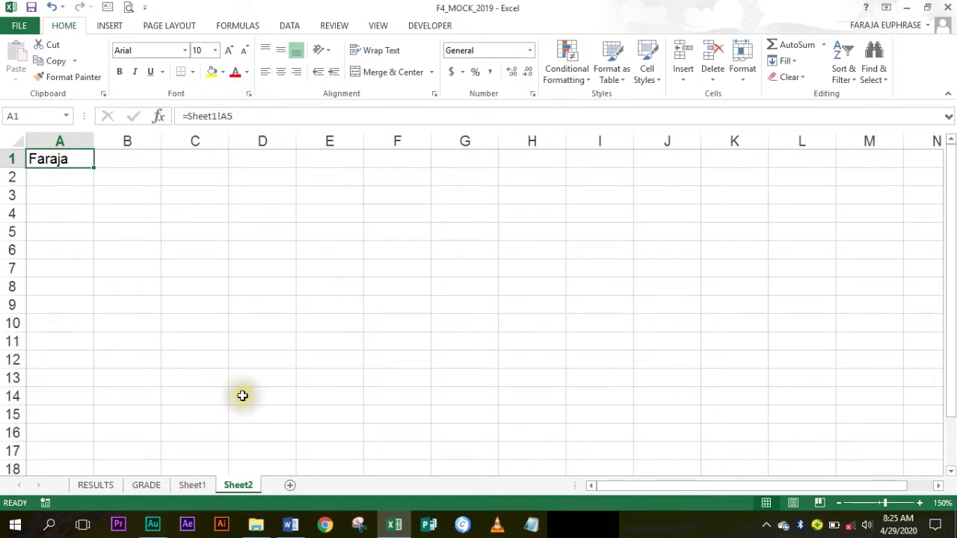
left_click(192, 485)
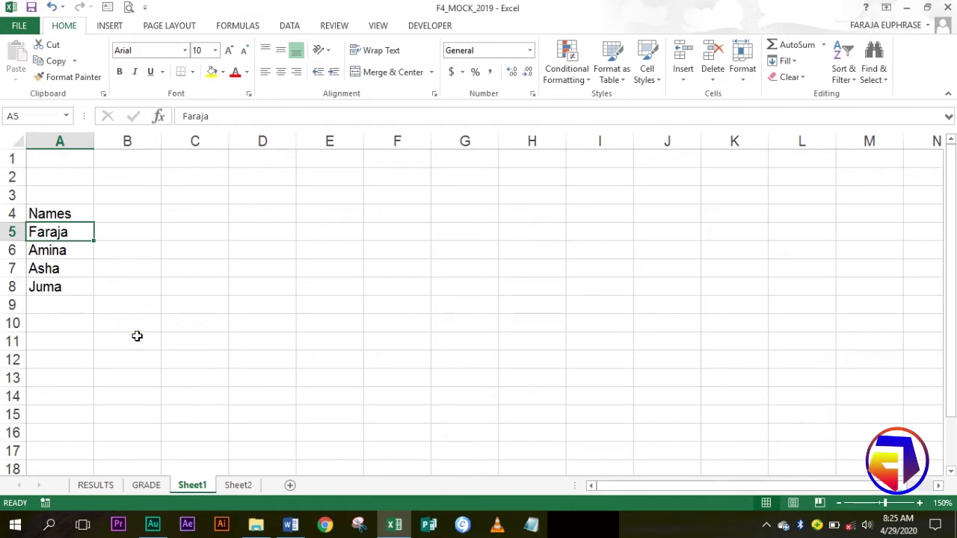
left_click(236, 487)
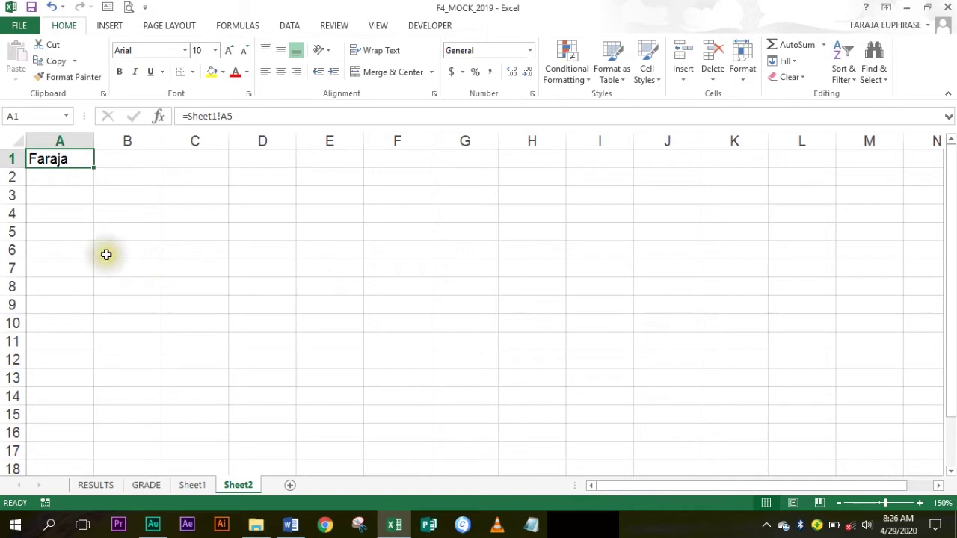
Fill the Sheet1 reference formula from cell A1 of Sheet2 down through A10
left_click(63, 159)
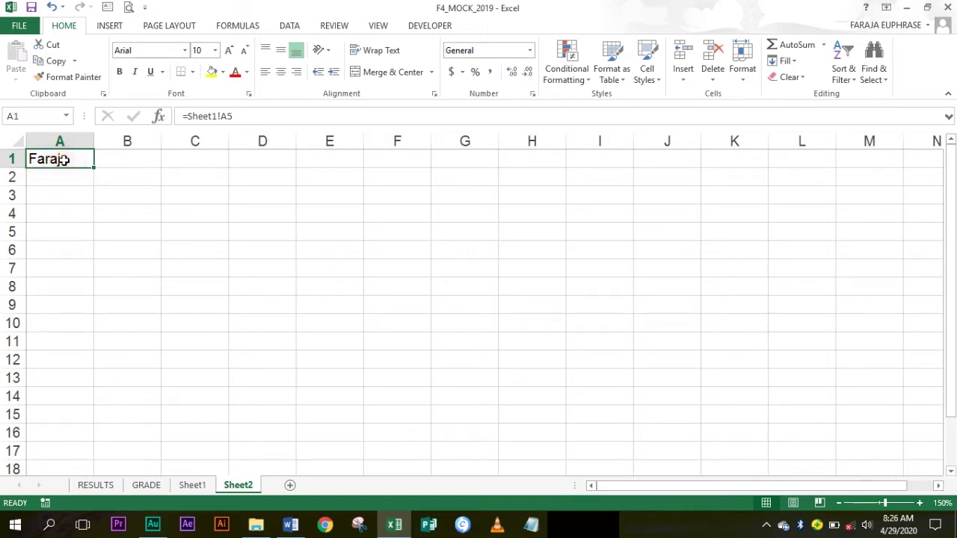
left_click(62, 176)
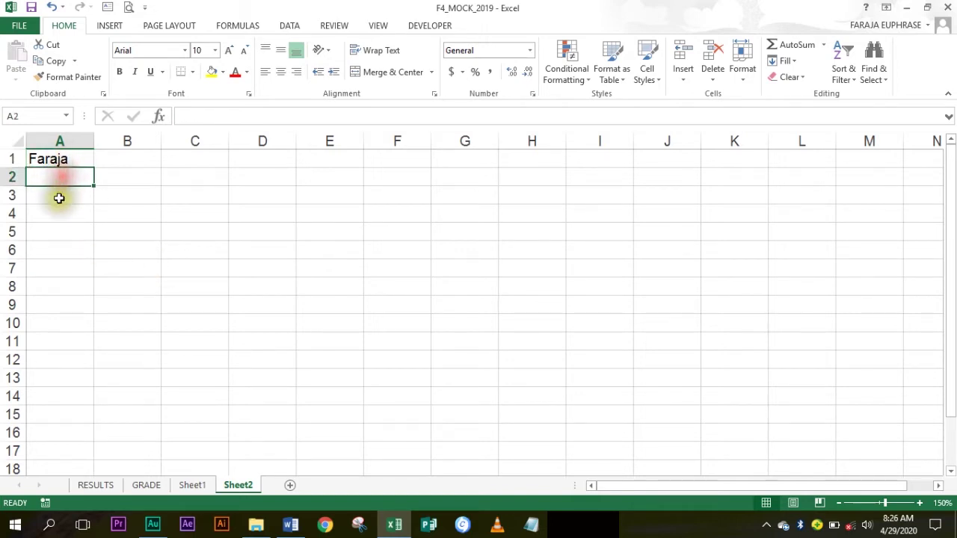
left_click(57, 160)
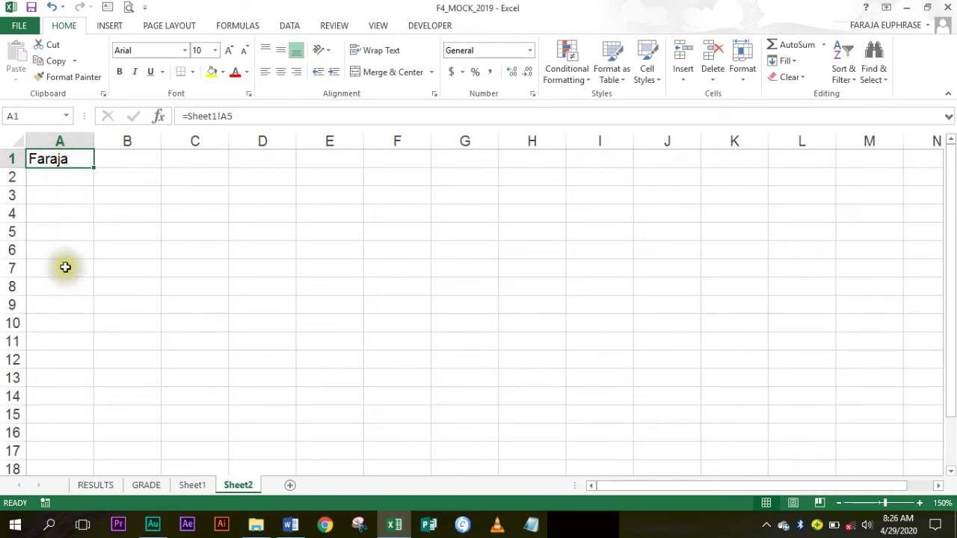
left_click_drag(94, 166, 93, 332)
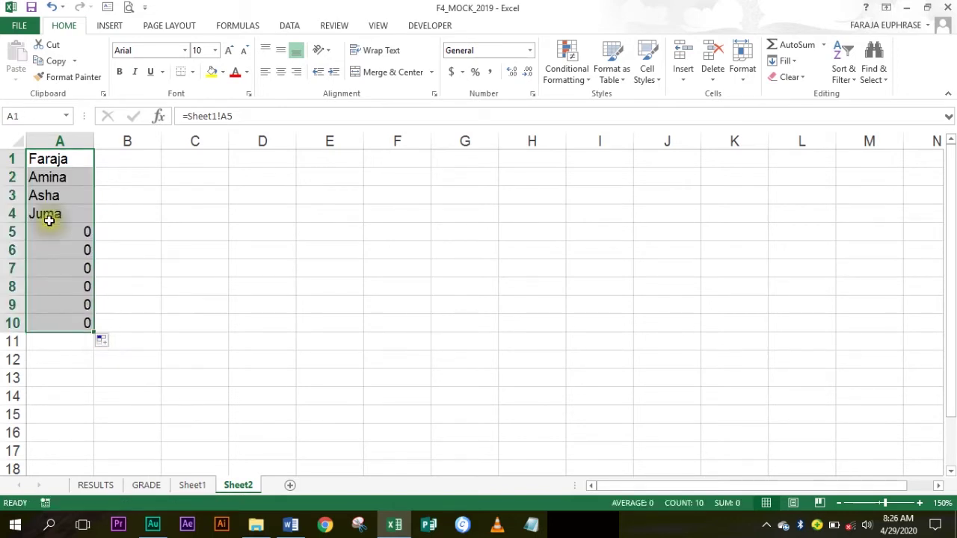
Examine the filled formulas in A1, A2, A5 and A6 of Sheet2, comparing A5 with its source cell A9 on Sheet1
left_click(60, 177)
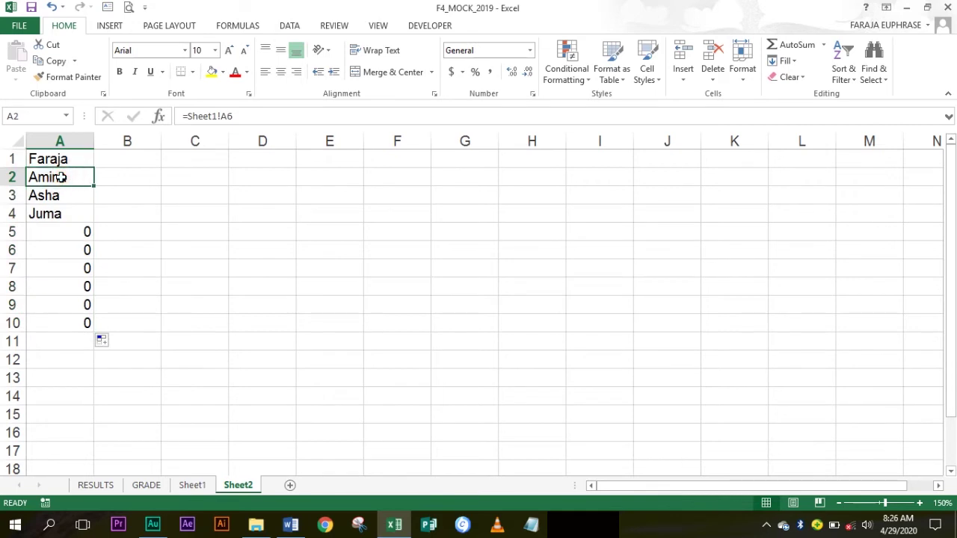
left_click(64, 161)
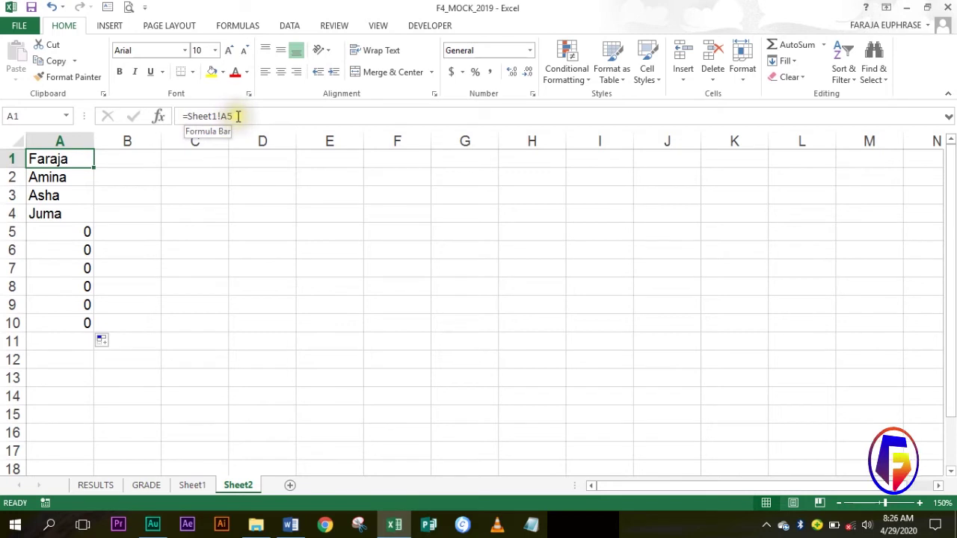
left_click(59, 183)
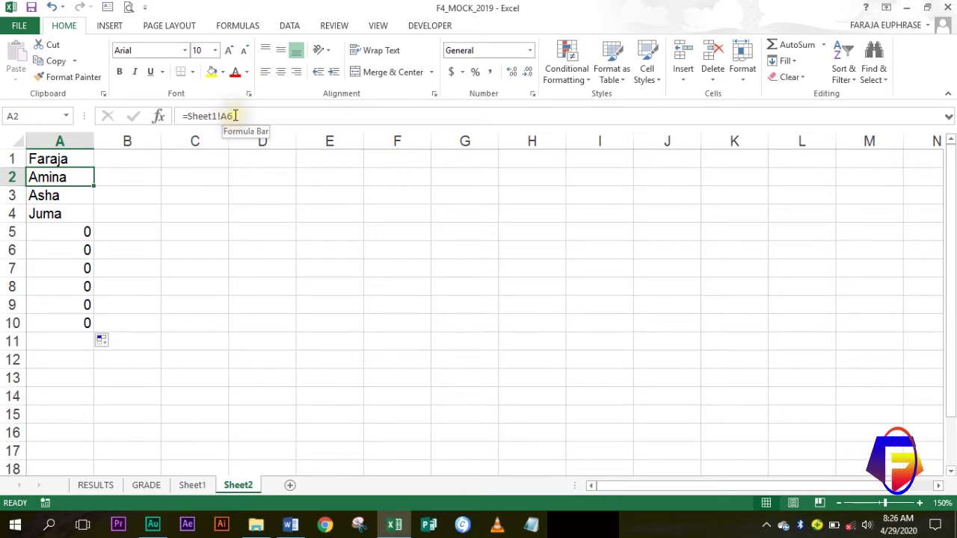
left_click(66, 232)
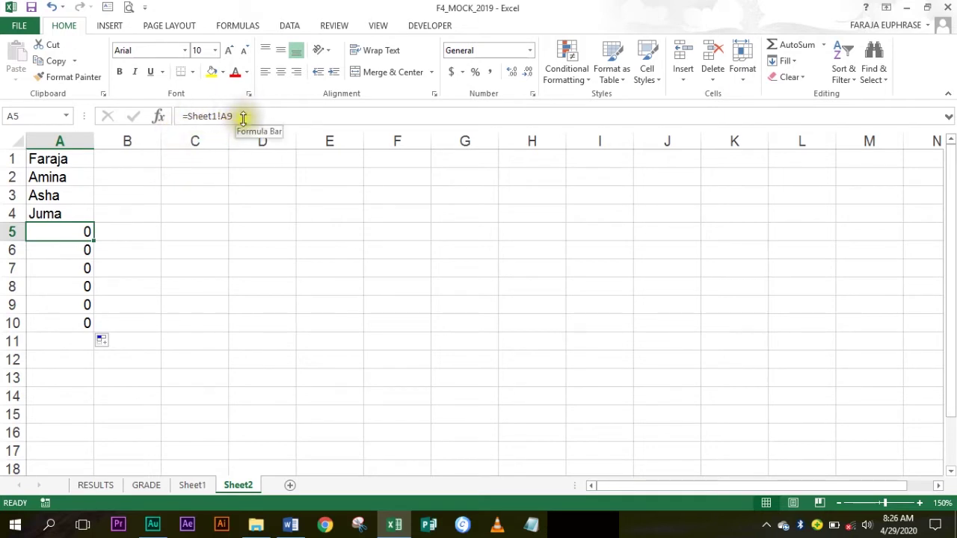
left_click(191, 484)
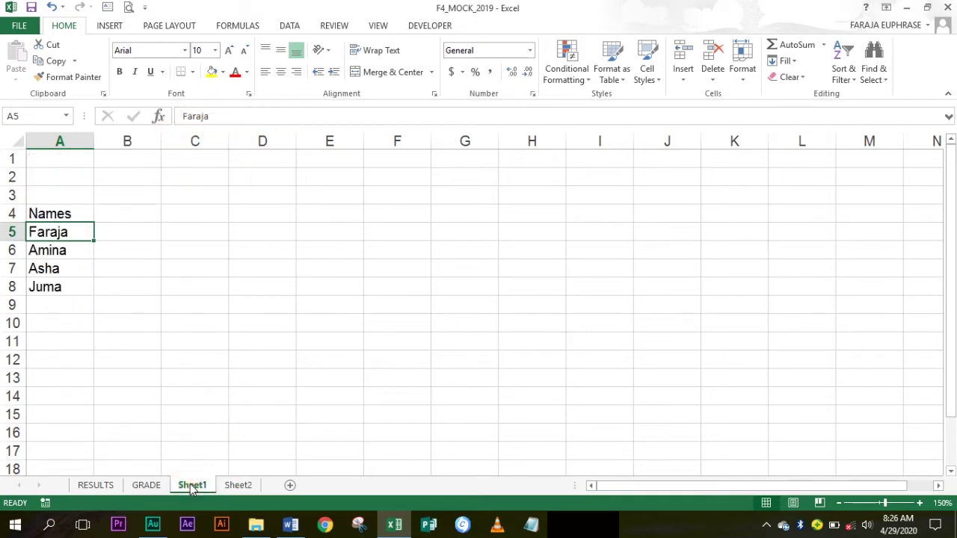
left_click(59, 305)
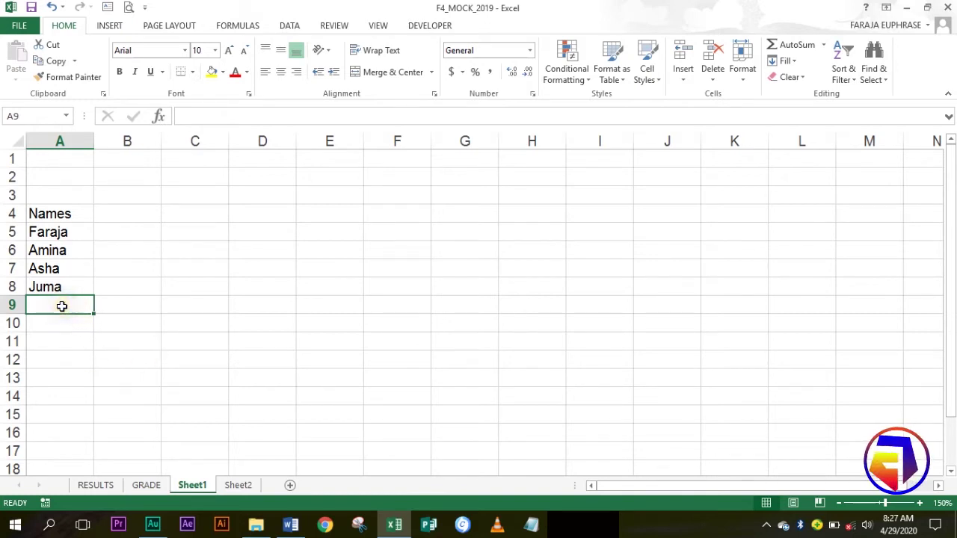
left_click(238, 485)
left_click(53, 247)
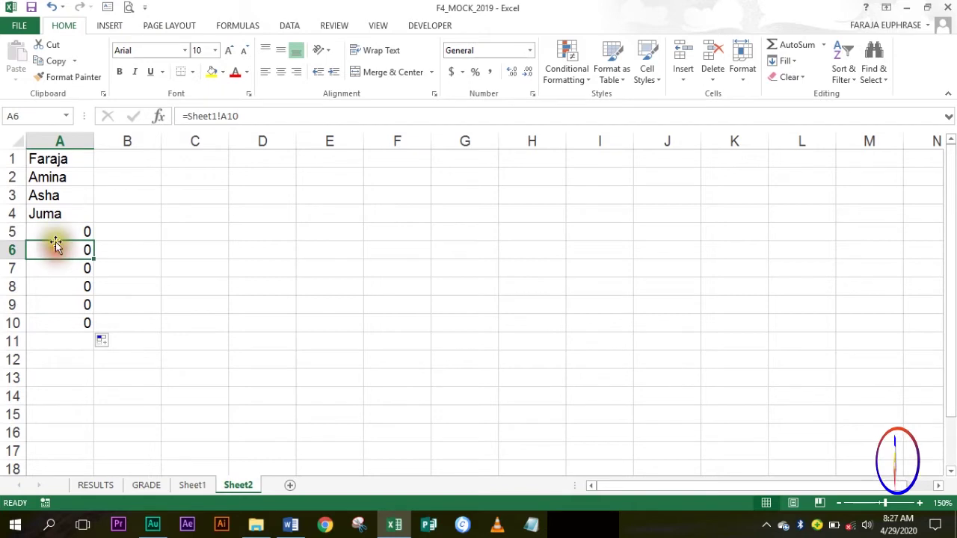
left_click(54, 231)
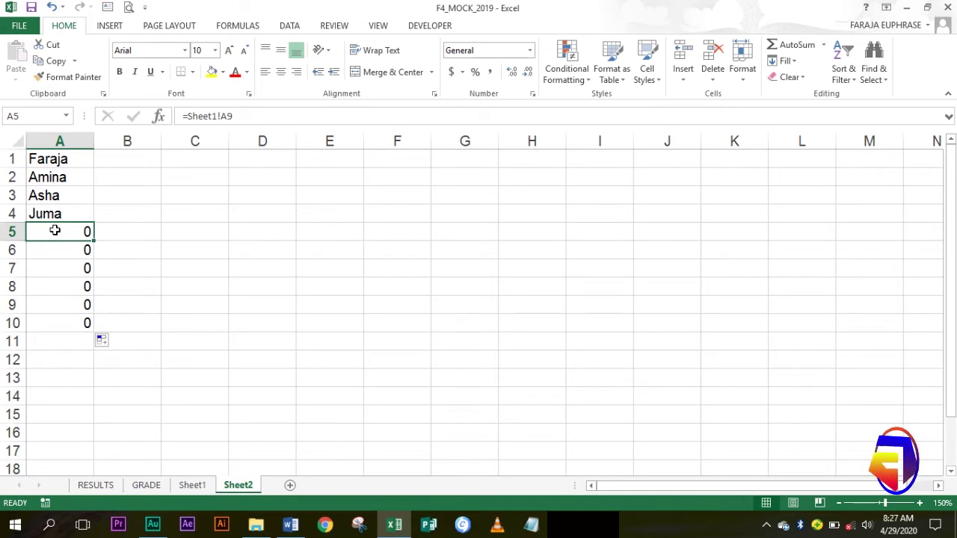
Add another person's first name in cell A9 of Sheet1, below the existing list, and select that cell
left_click(192, 486)
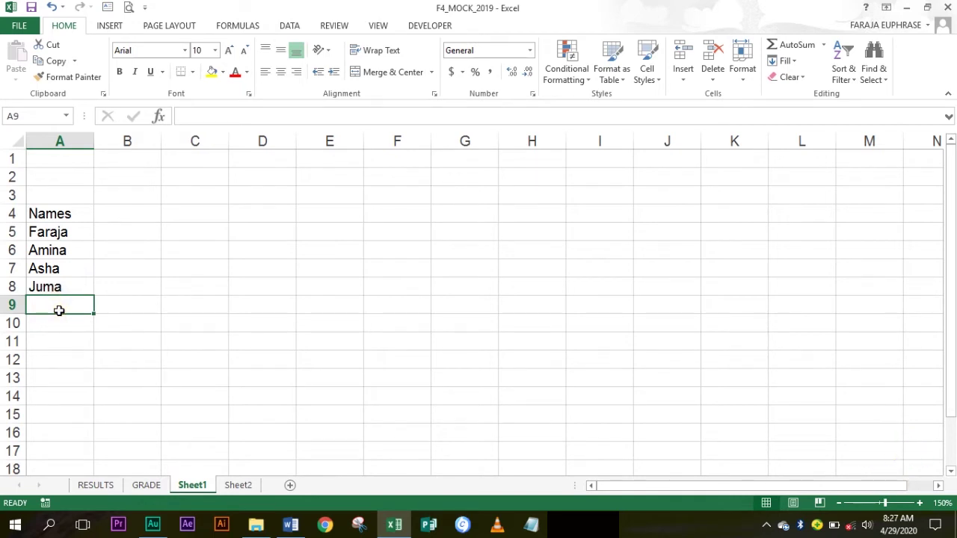
type("William")
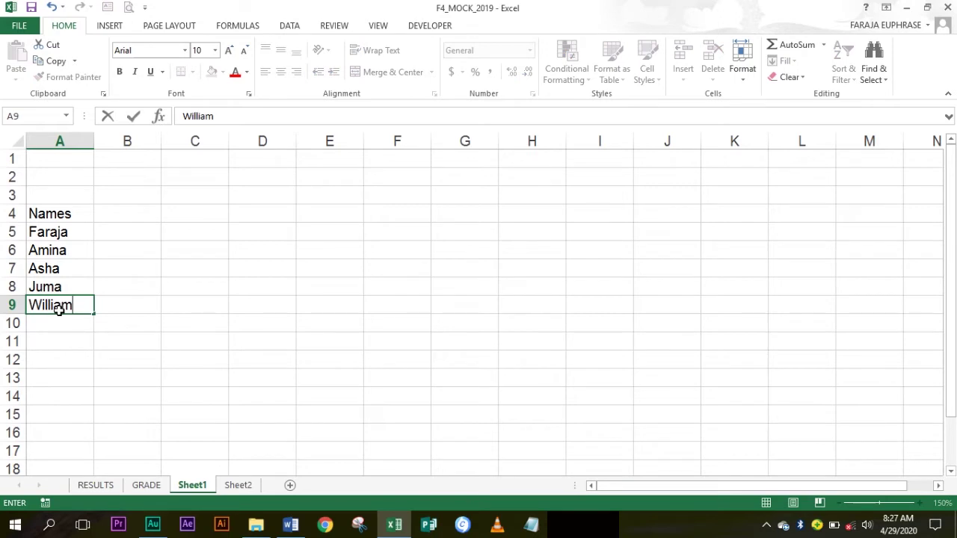
key("Return")
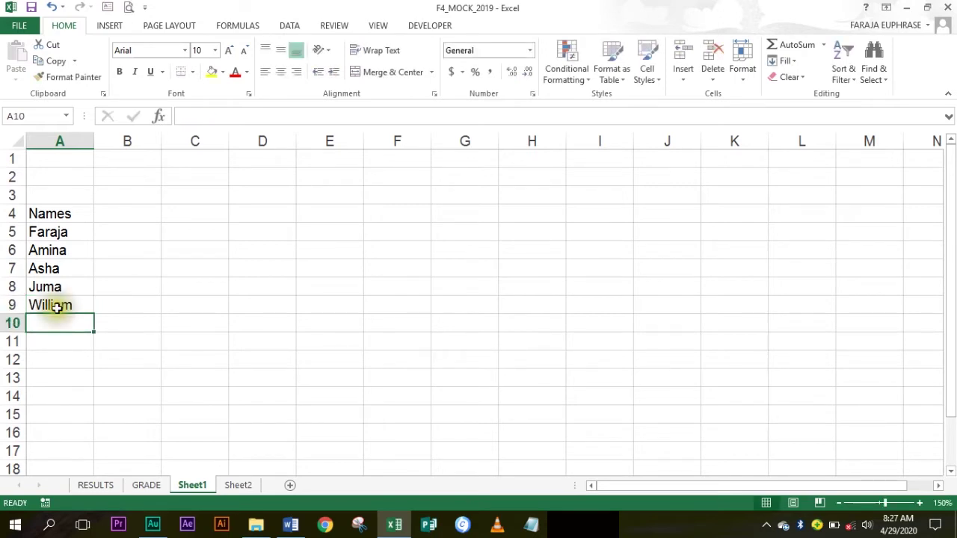
left_click(65, 306)
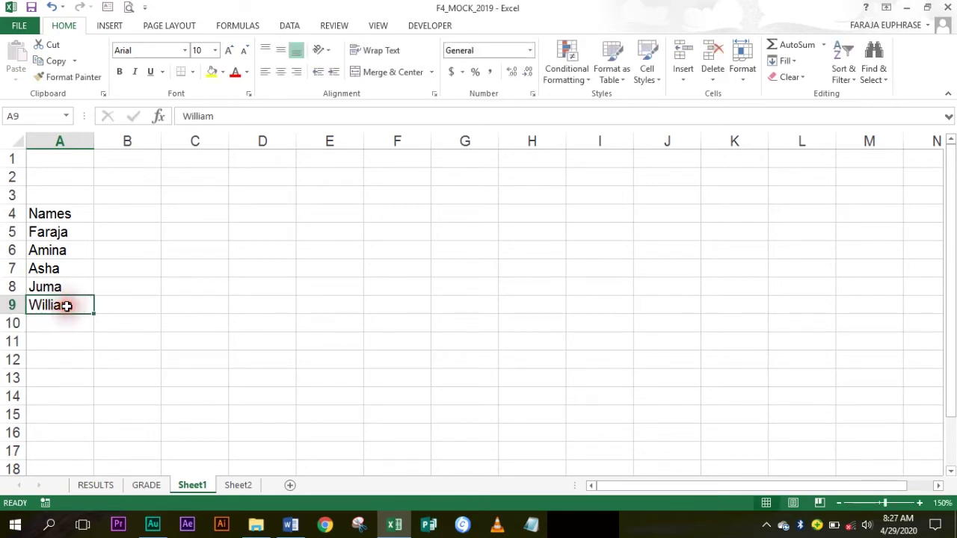
Examine the updated list on Sheet2 and the reference formulas in cells A6 and A7
left_click(239, 486)
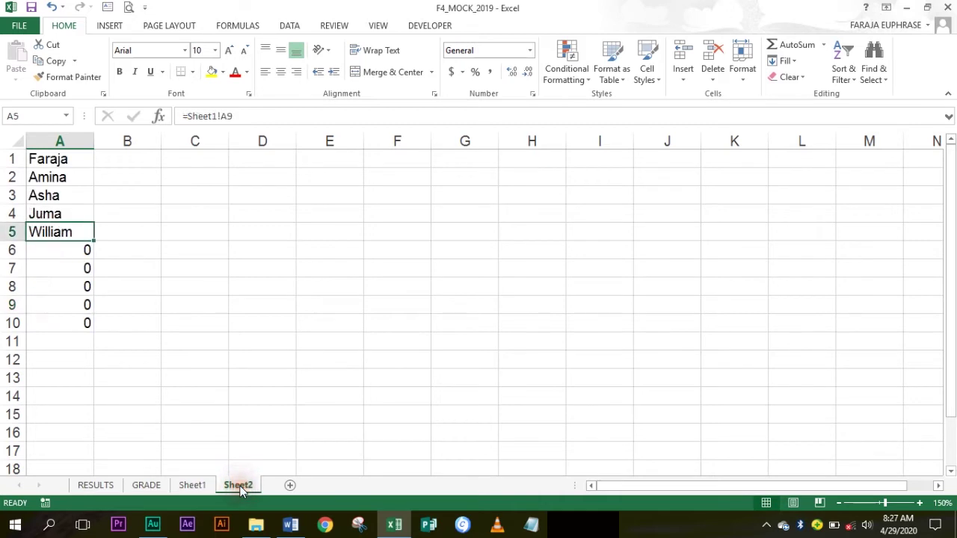
left_click(66, 253)
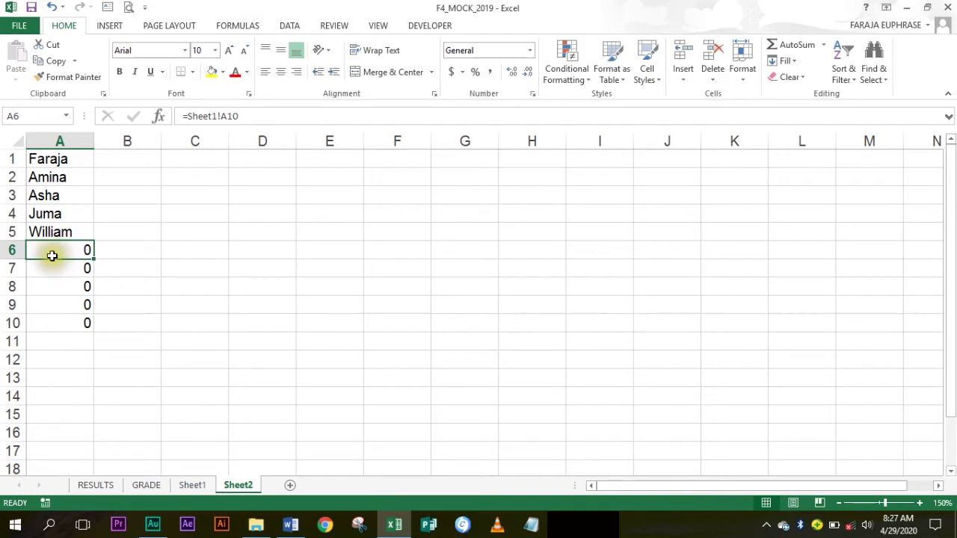
left_click(48, 253)
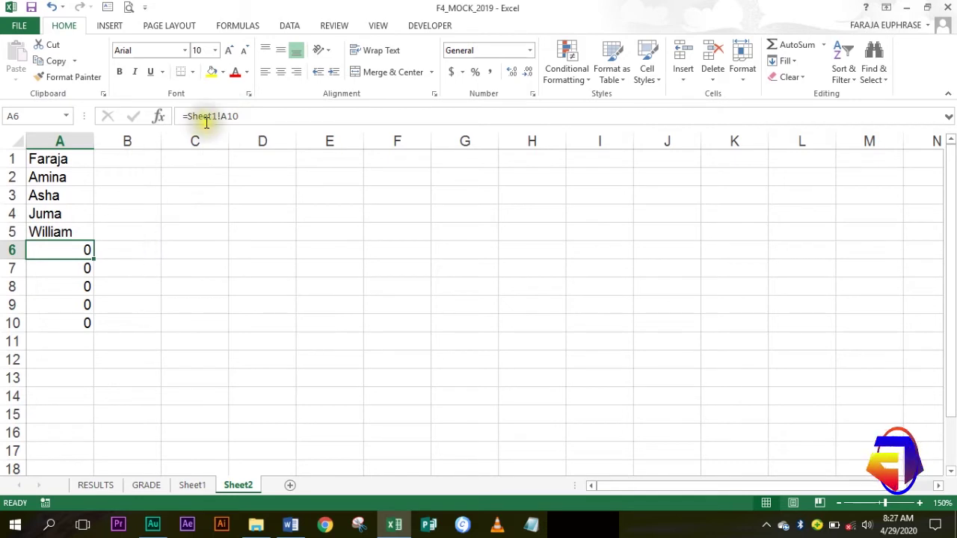
left_click(49, 250)
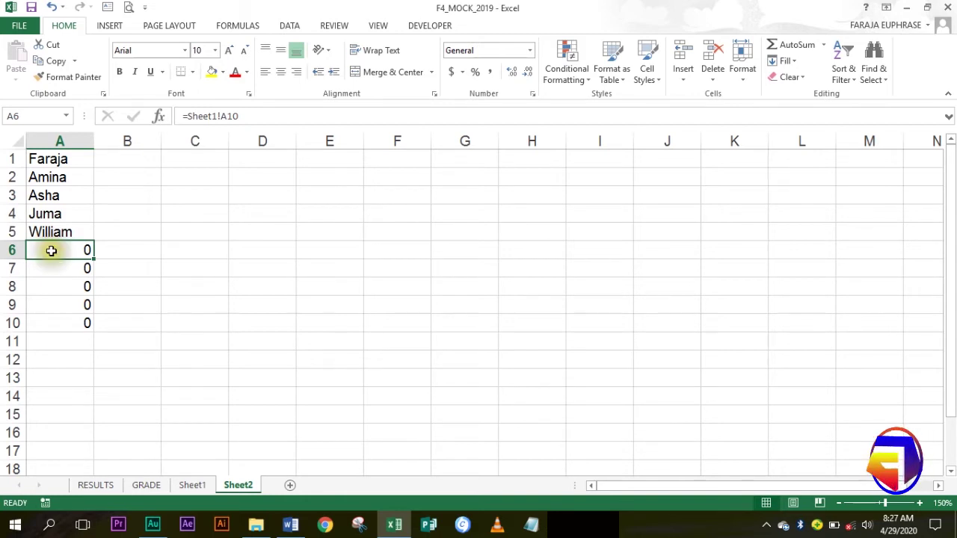
left_click(82, 247)
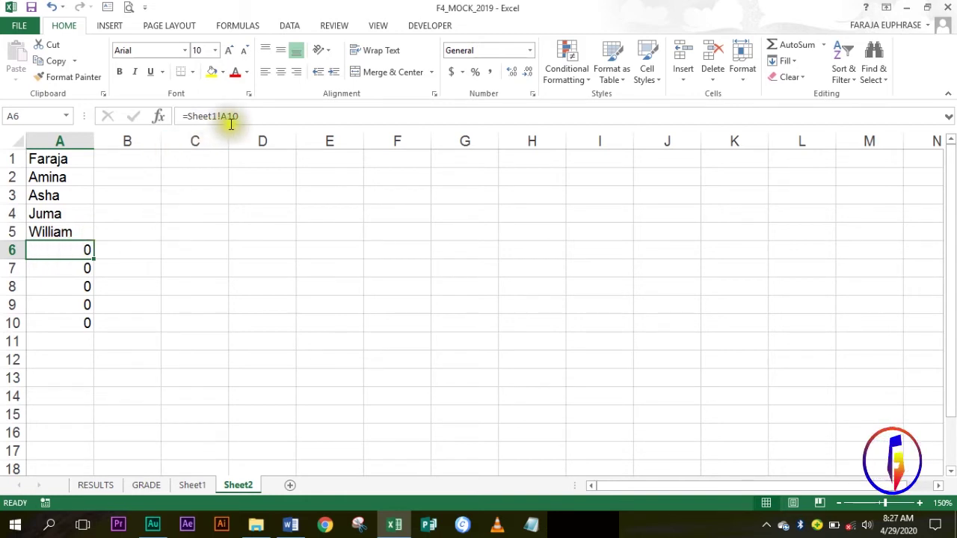
left_click(66, 269)
left_click(64, 252)
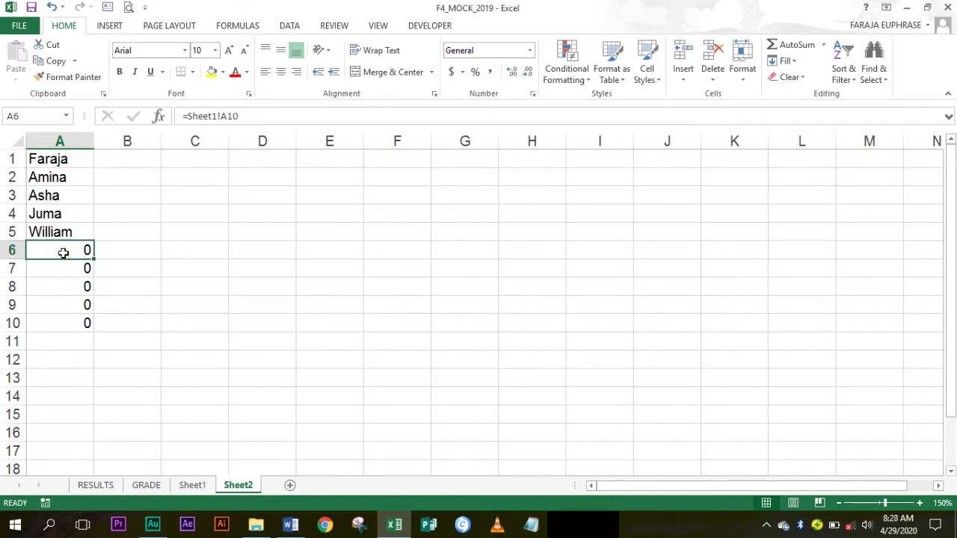
Add two more first names in cells A10 and A11 of Sheet1, below the existing list
left_click(195, 485)
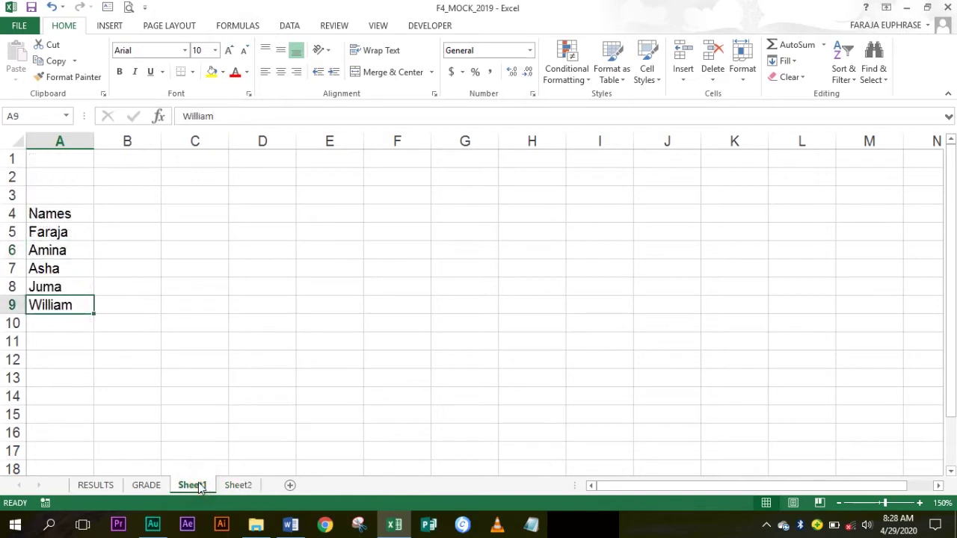
left_click(60, 324)
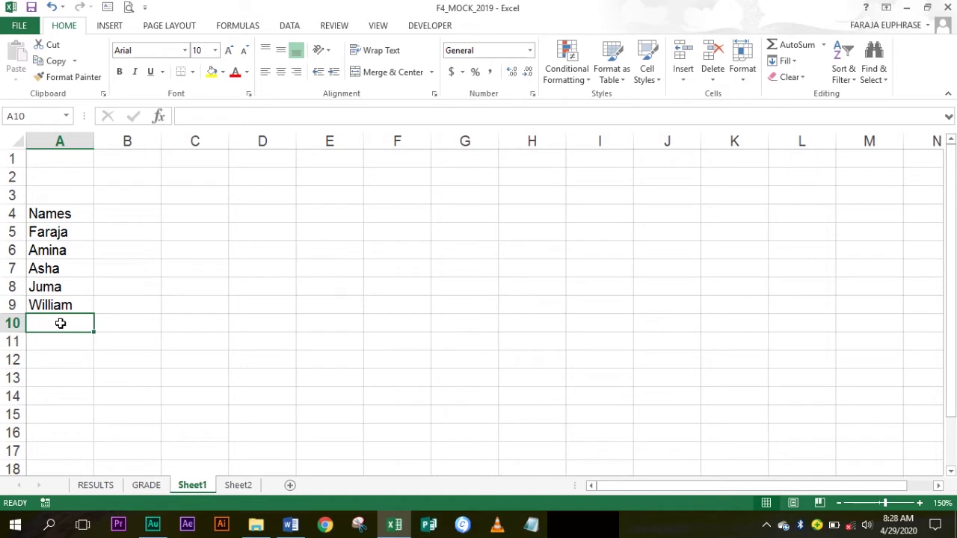
type("Kulwa")
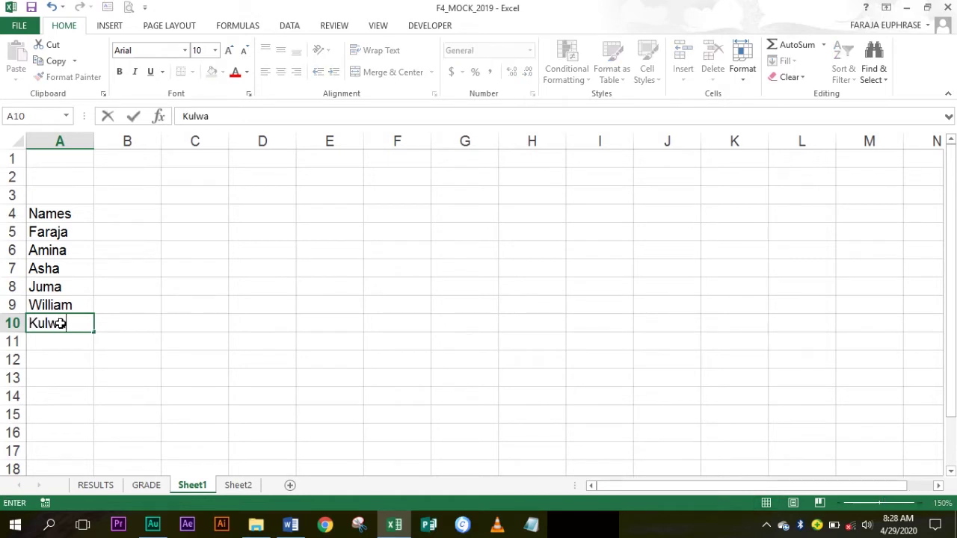
left_click(74, 338)
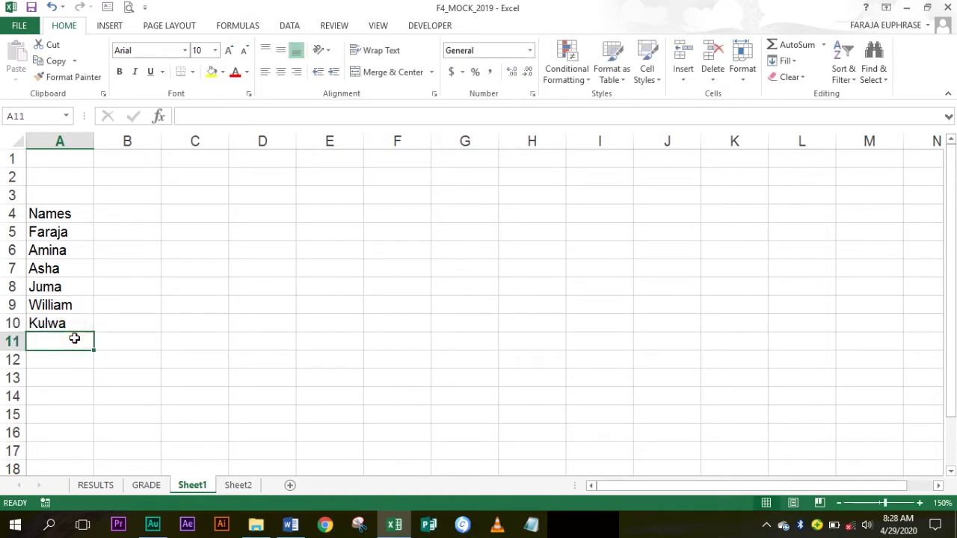
type("Pili")
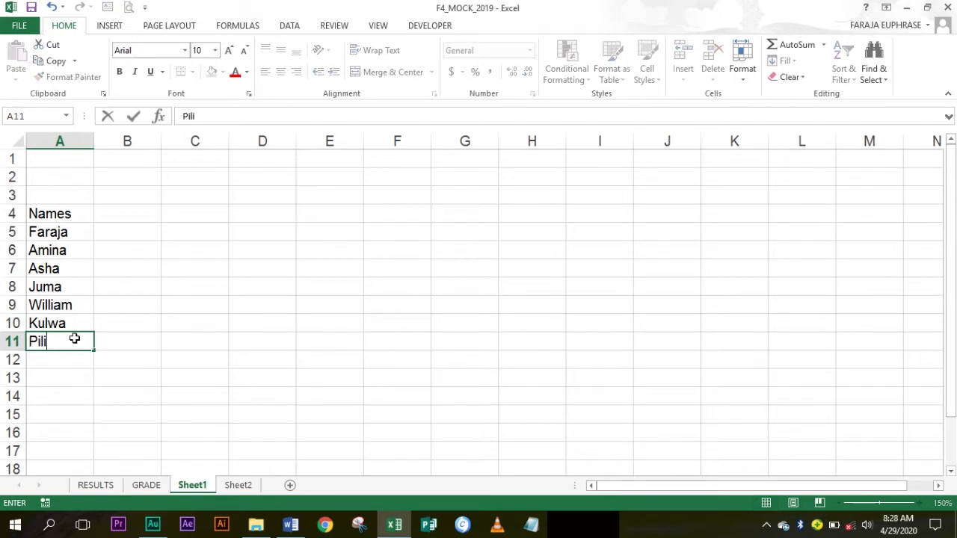
key("Return")
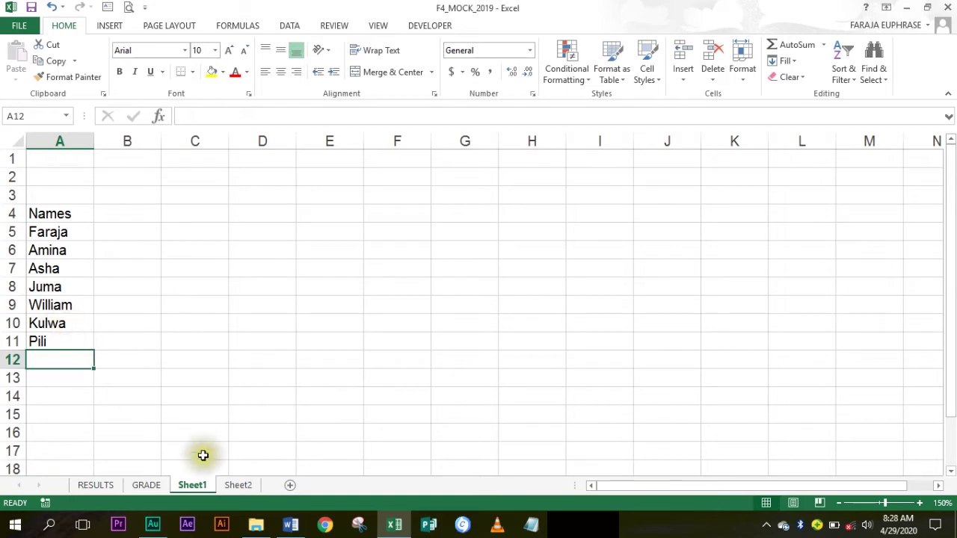
Check the formulas in A7 and A8 of Sheet2 against their source cells on Sheet1
left_click(237, 486)
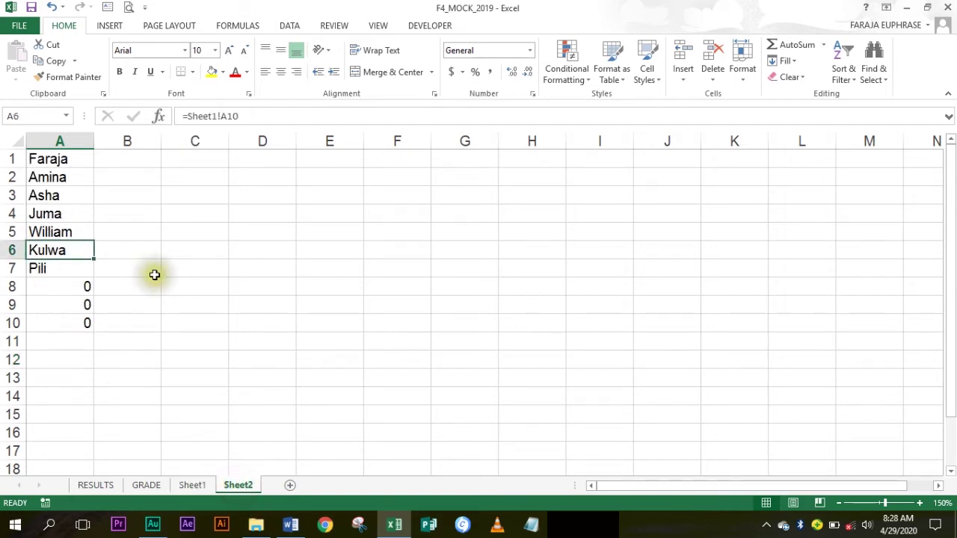
left_click(80, 270)
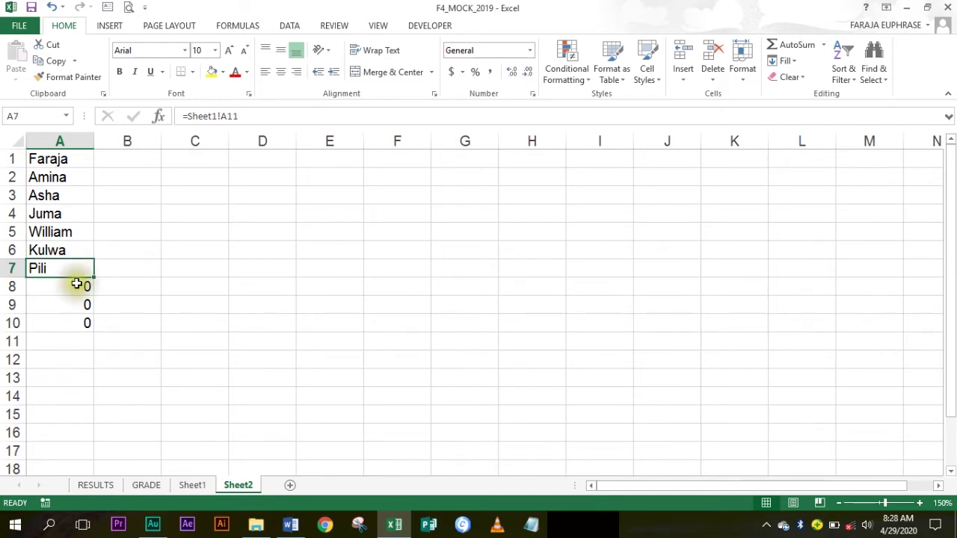
left_click(79, 287)
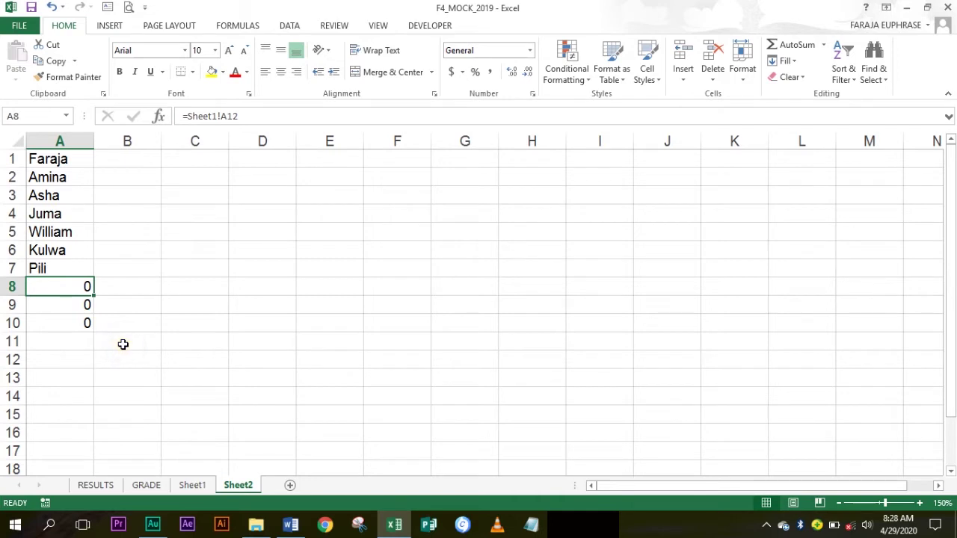
left_click(192, 486)
left_click(239, 486)
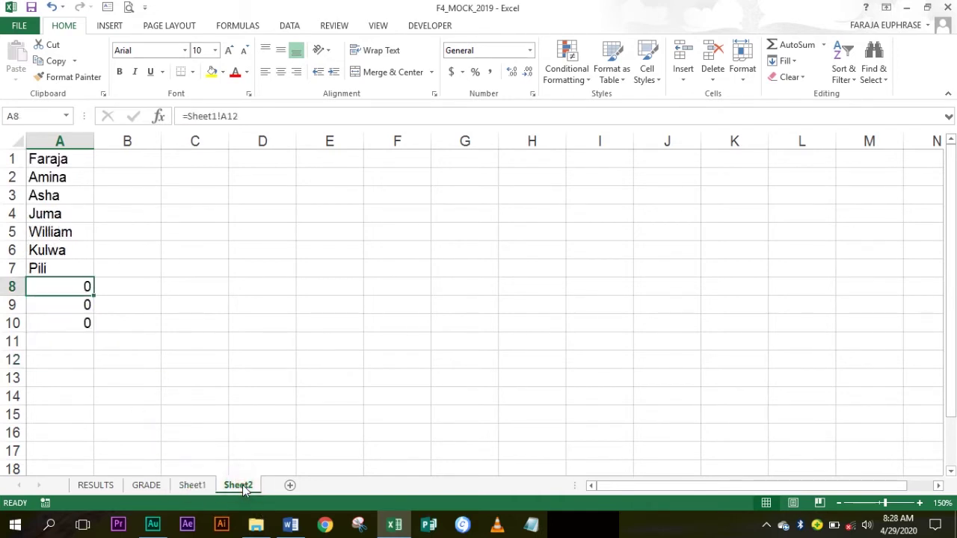
Enter 100 in cell A12 of Sheet1, below the last name, and select that cell
left_click(193, 485)
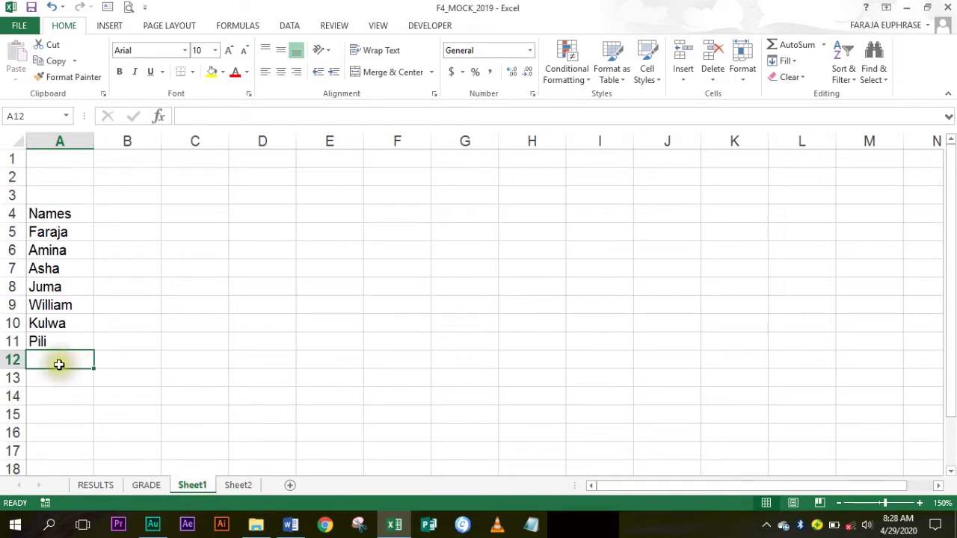
type("100")
key("Return")
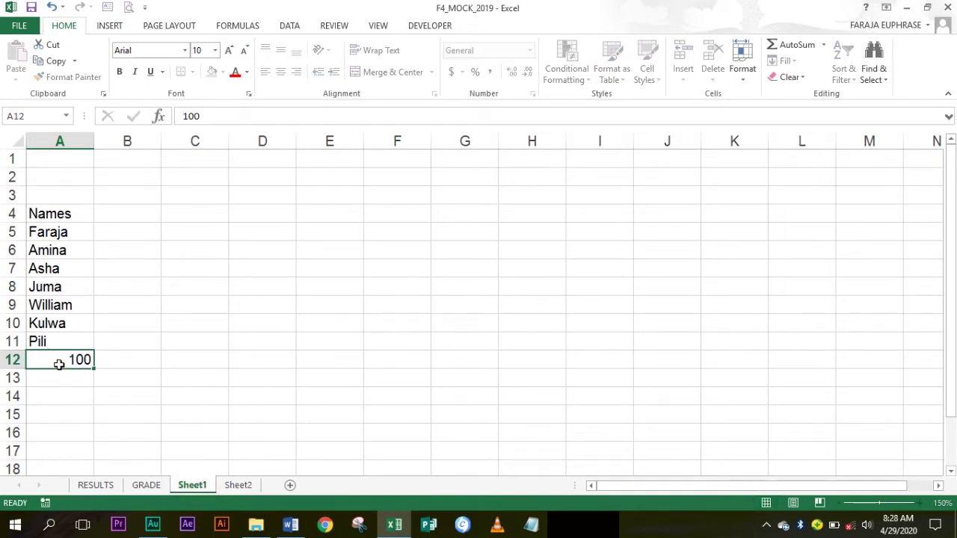
left_click(63, 362)
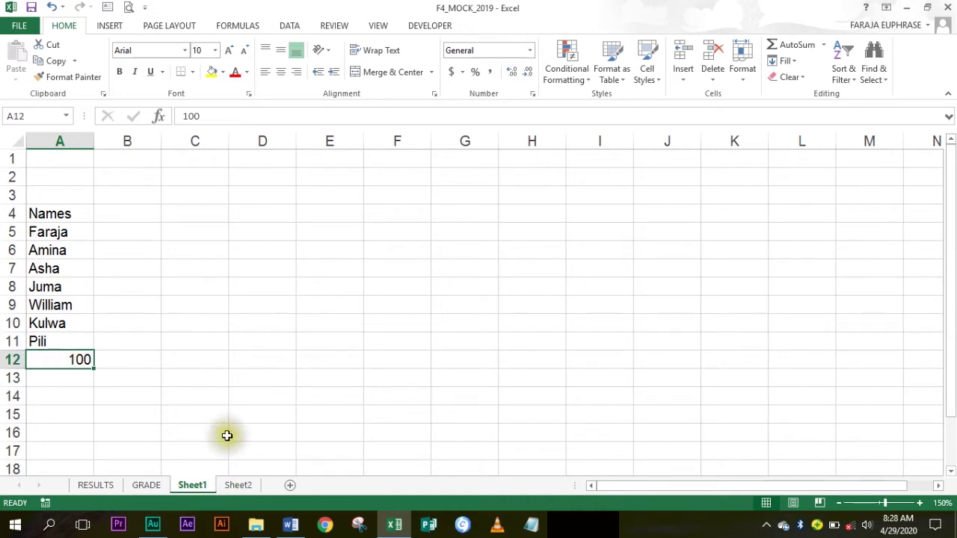
Examine the formulas in A8 to A10 of Sheet2 and the unlinked cells A11 and A12, comparing them with the list on Sheet1
left_click(238, 486)
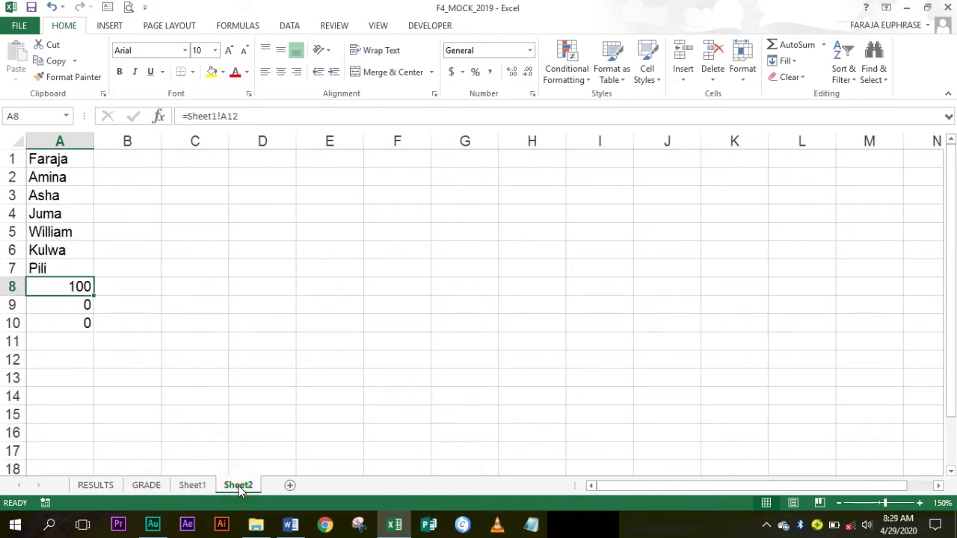
left_click(69, 286)
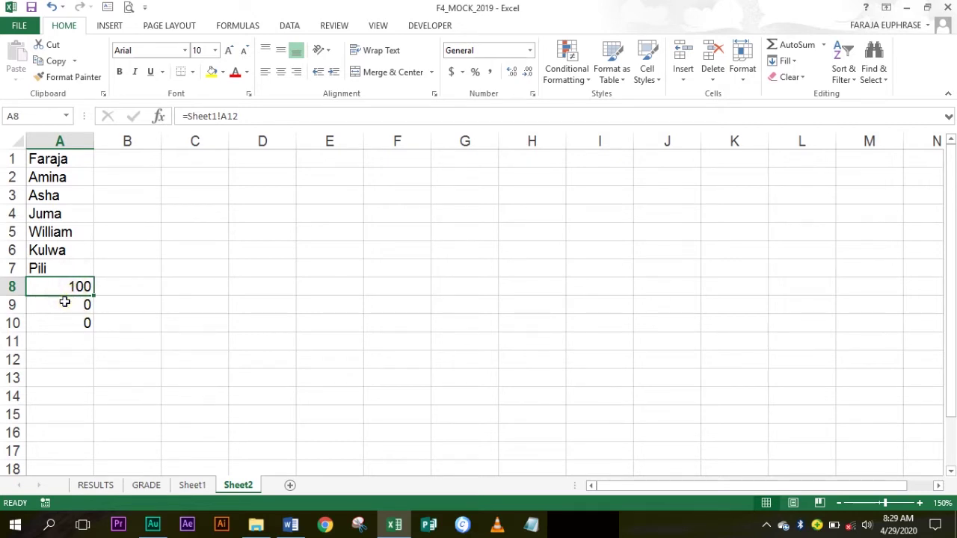
left_click(66, 304)
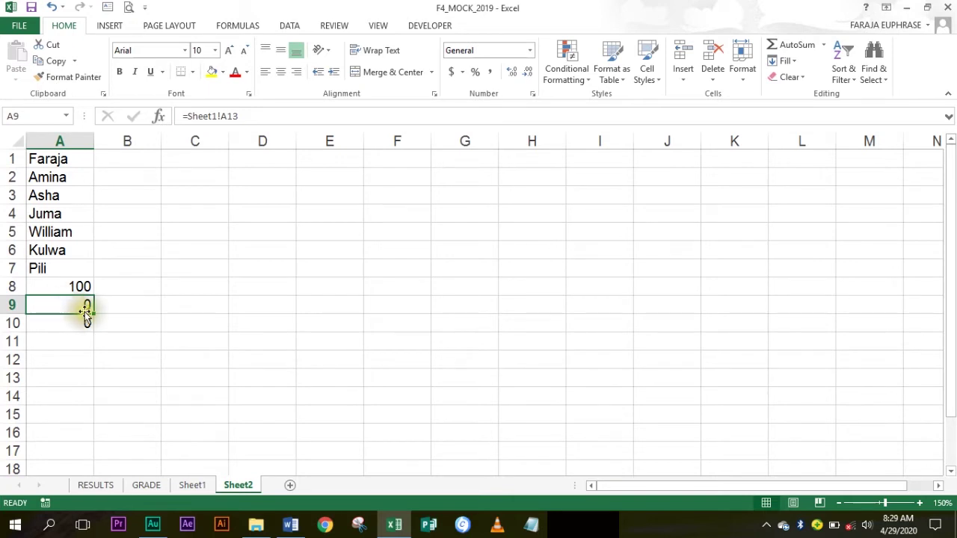
left_click_drag(86, 312, 86, 323)
left_click(70, 343)
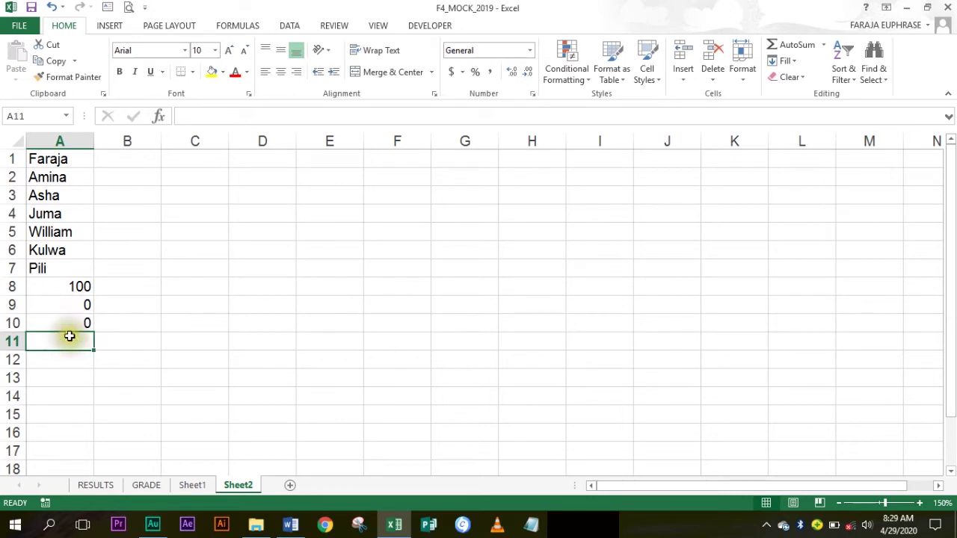
left_click(62, 358)
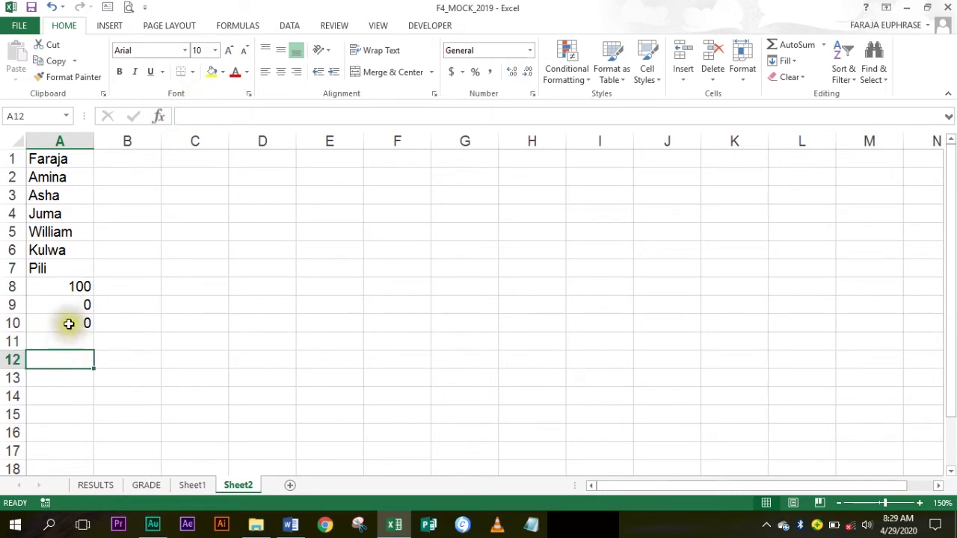
left_click(69, 325)
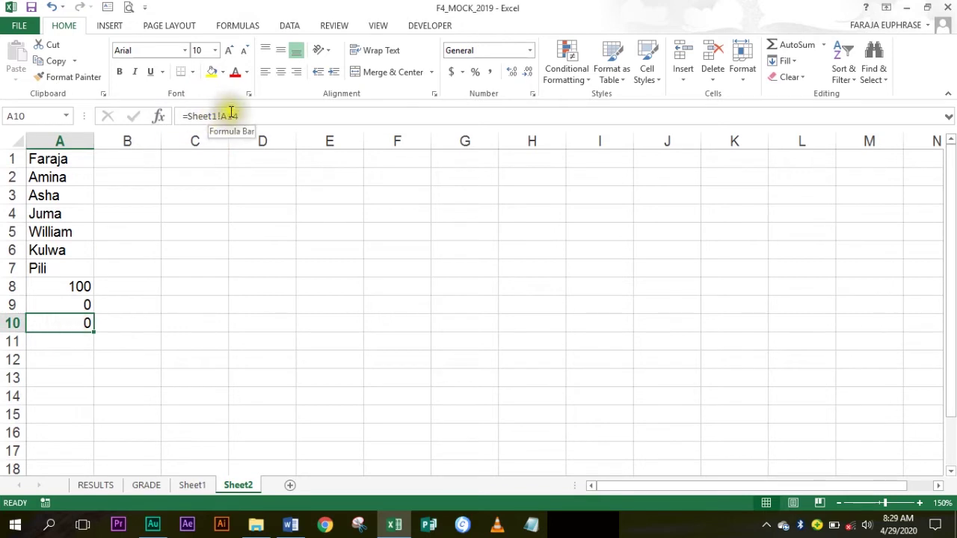
left_click(61, 342)
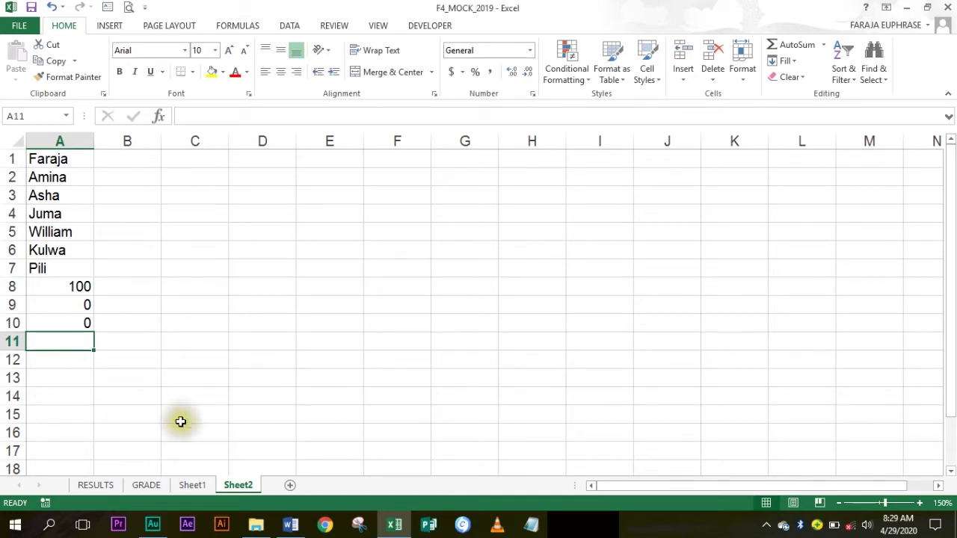
left_click(190, 484)
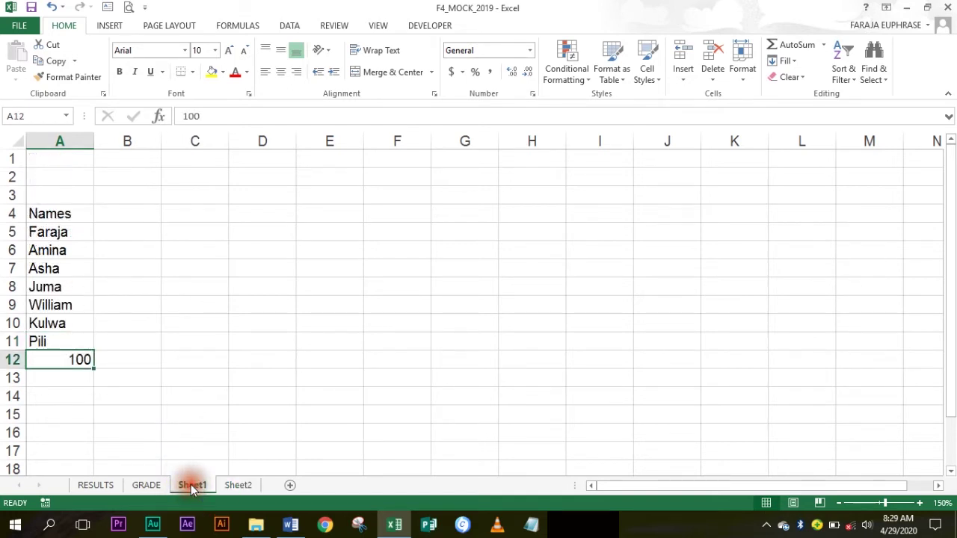
left_click(240, 484)
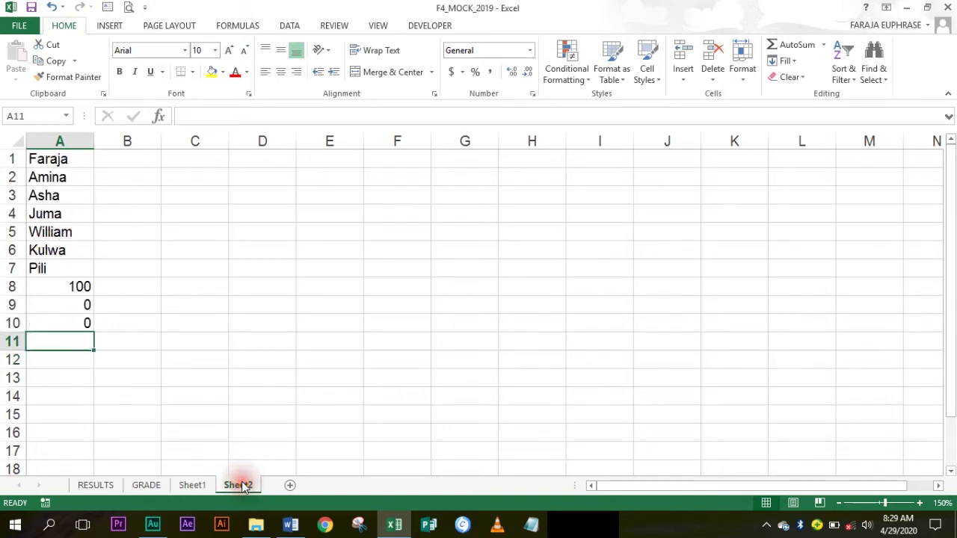
left_click(59, 343)
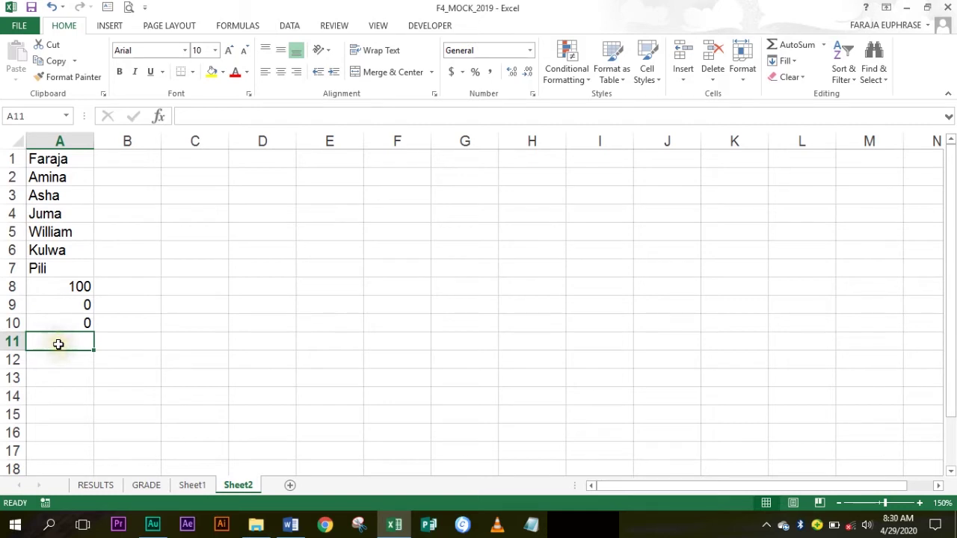
left_click(58, 343)
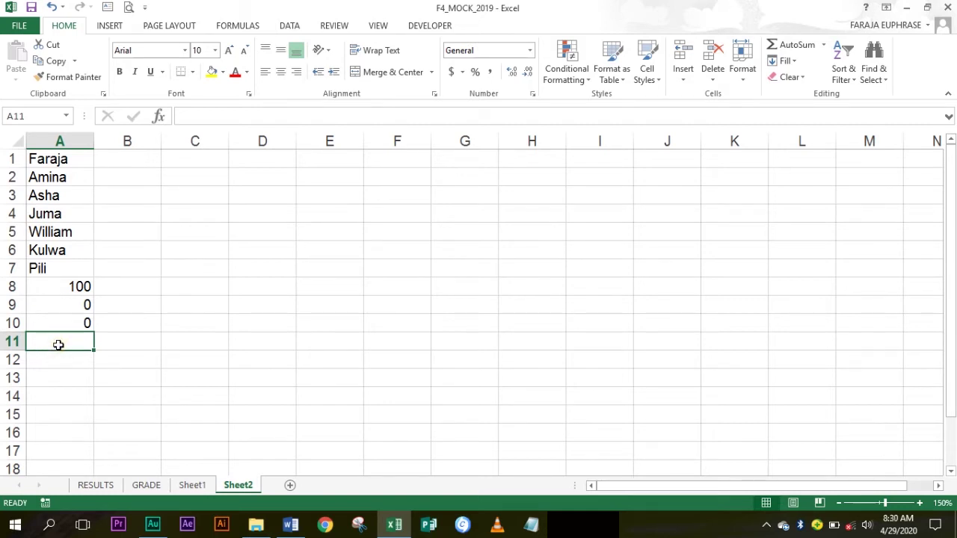
Clear the reference formulas from cells A10 and A9 of Sheet2, and compare the formula in A8 with the emptied A9
left_click(79, 324)
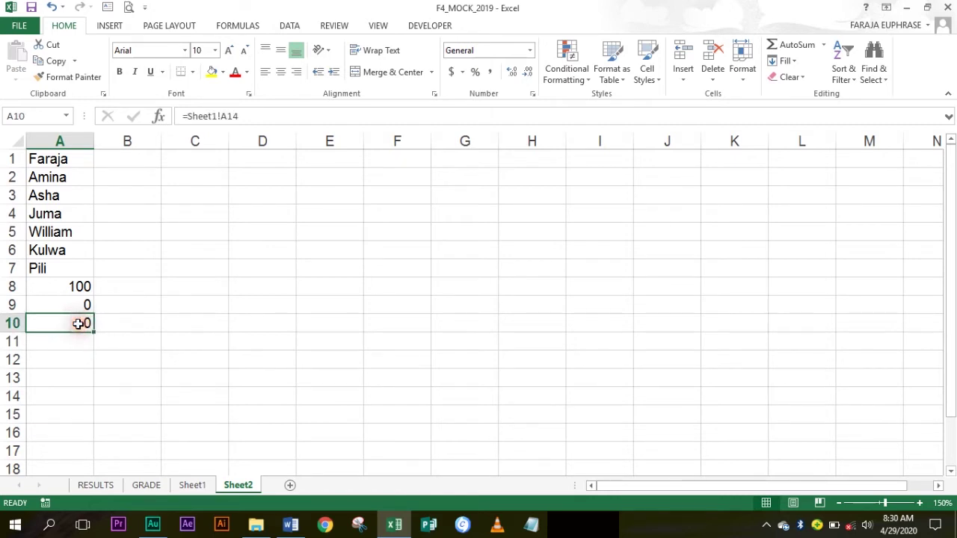
left_click(78, 304)
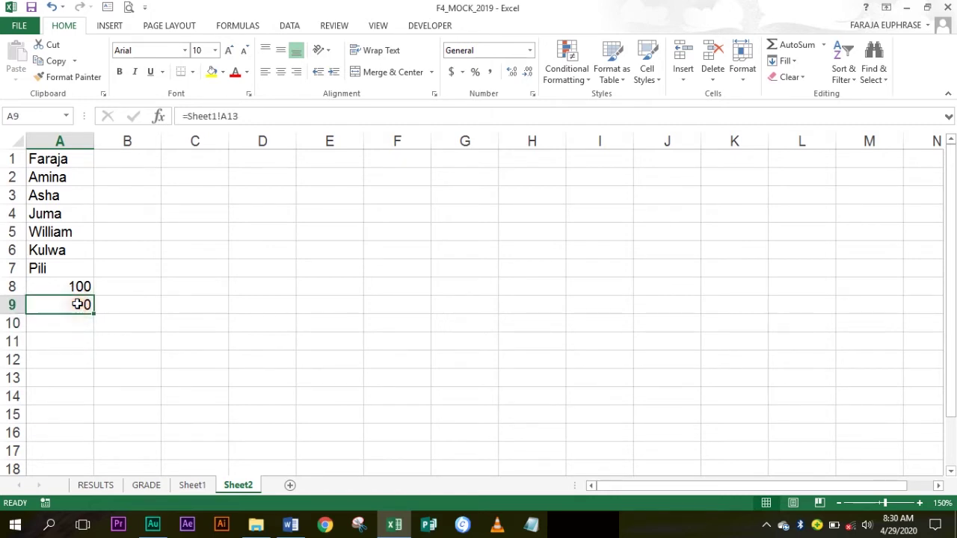
left_click(74, 284)
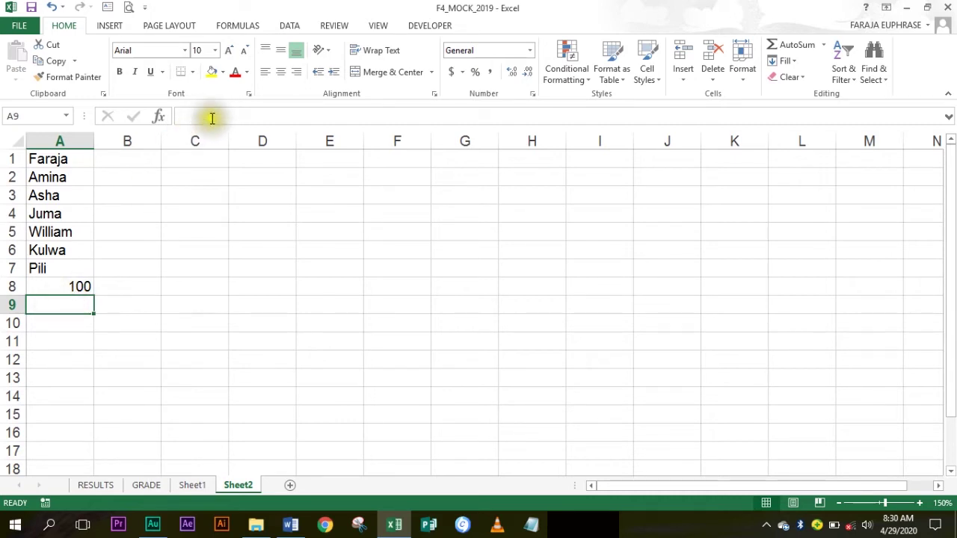
left_click(77, 284)
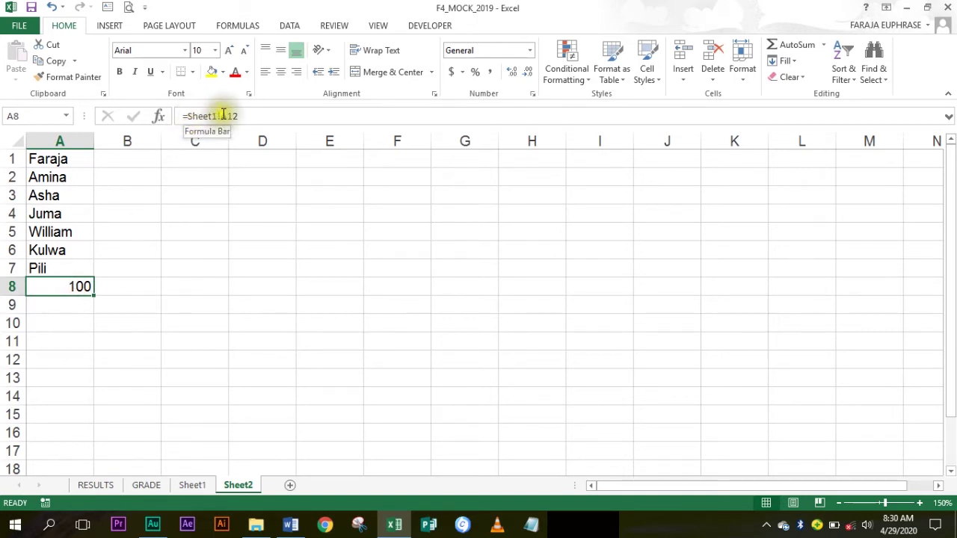
left_click(62, 309)
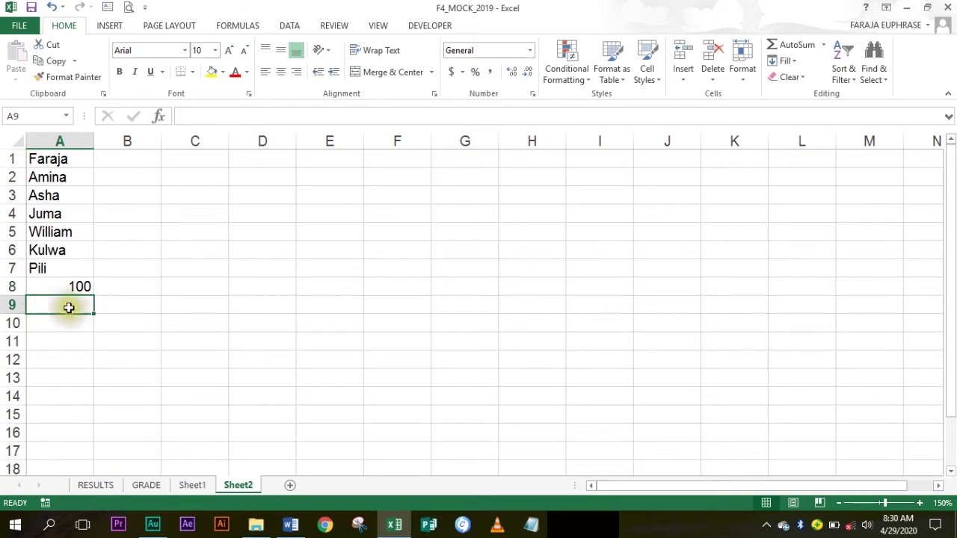
Enter 285 in cell A13 of Sheet1, directly below the 100, and select that cell
left_click(192, 485)
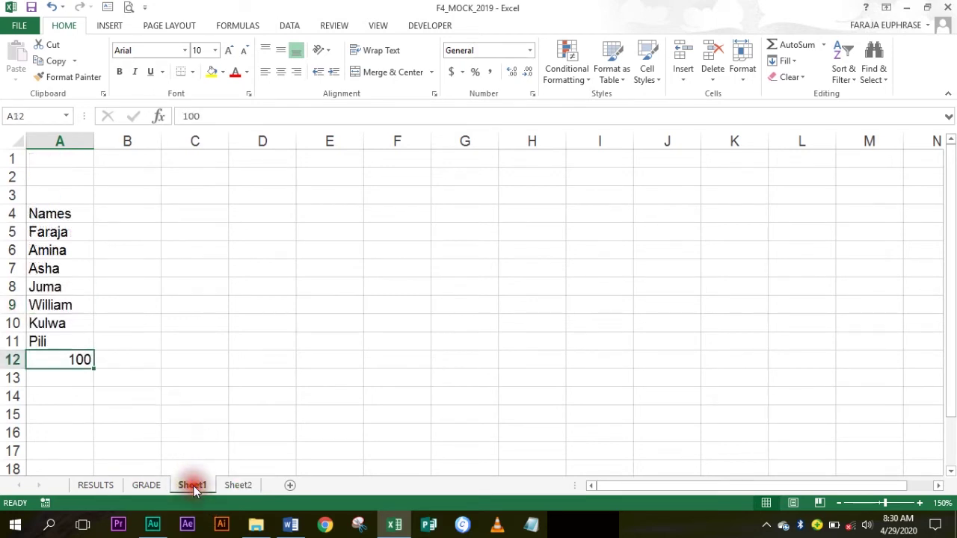
left_click(67, 381)
type("2")
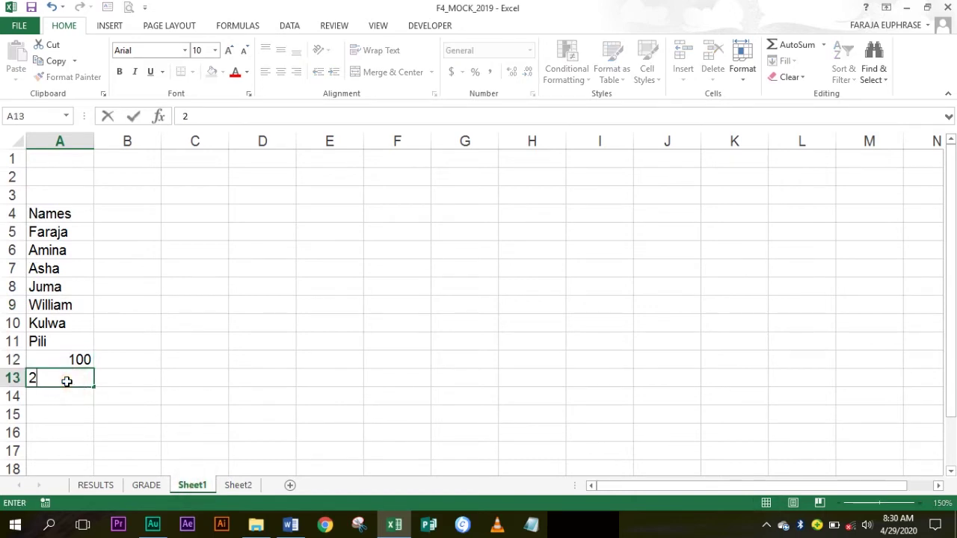
key("Return")
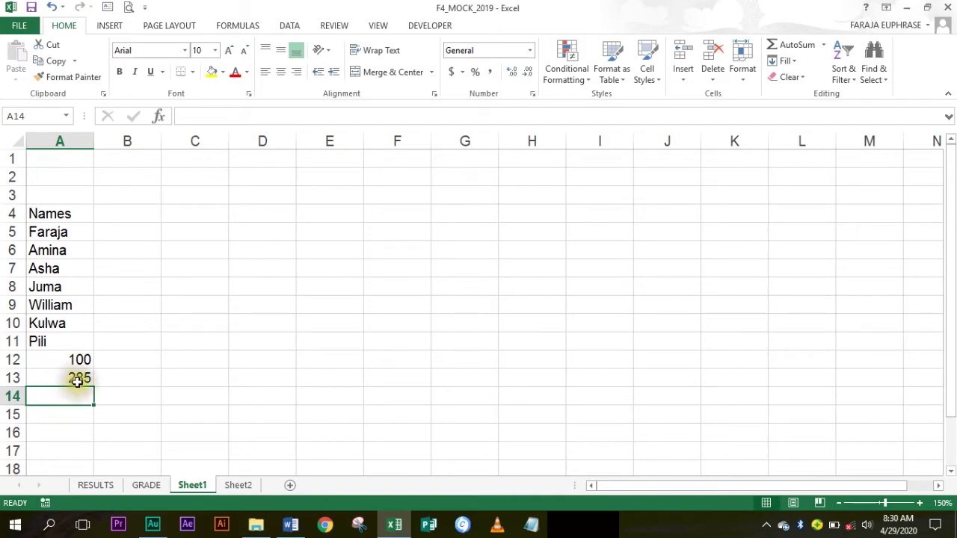
left_click(75, 382)
Compare the empty cell A9 on Sheet2 with its intended source cell A13 on Sheet1
left_click(237, 484)
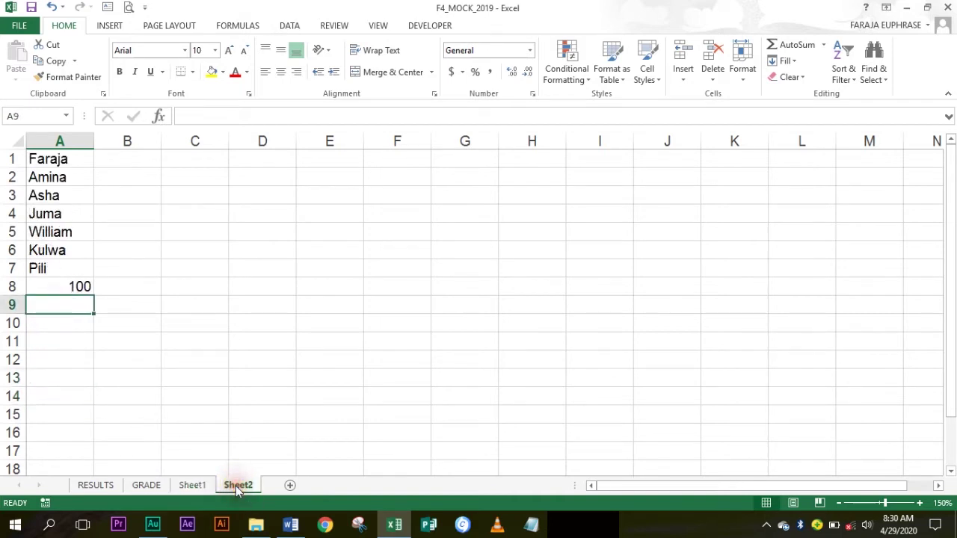
left_click(67, 317)
left_click(68, 304)
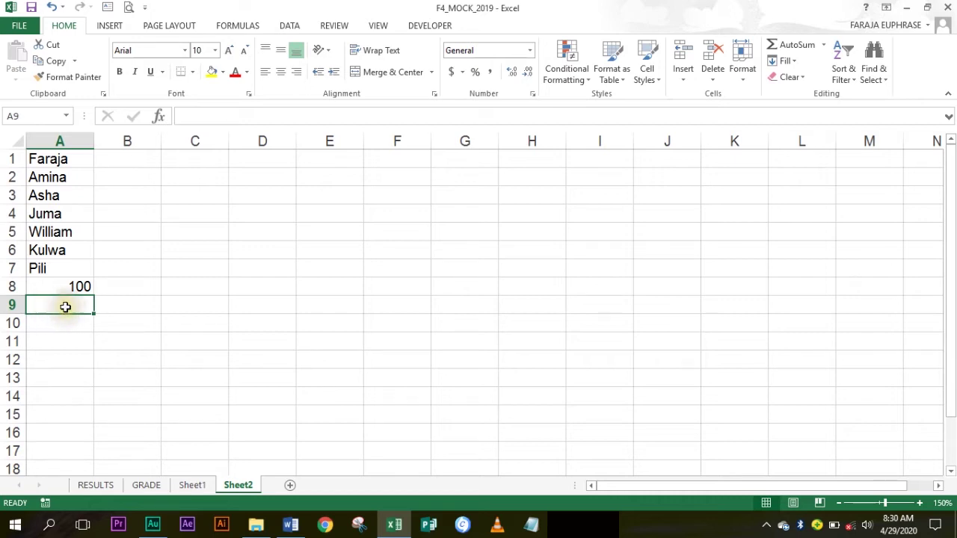
left_click(192, 485)
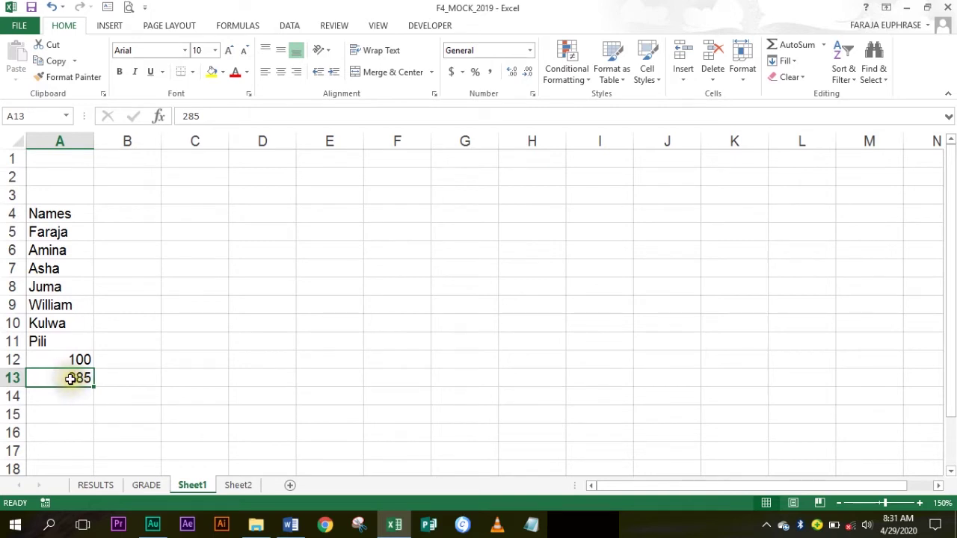
left_click(237, 486)
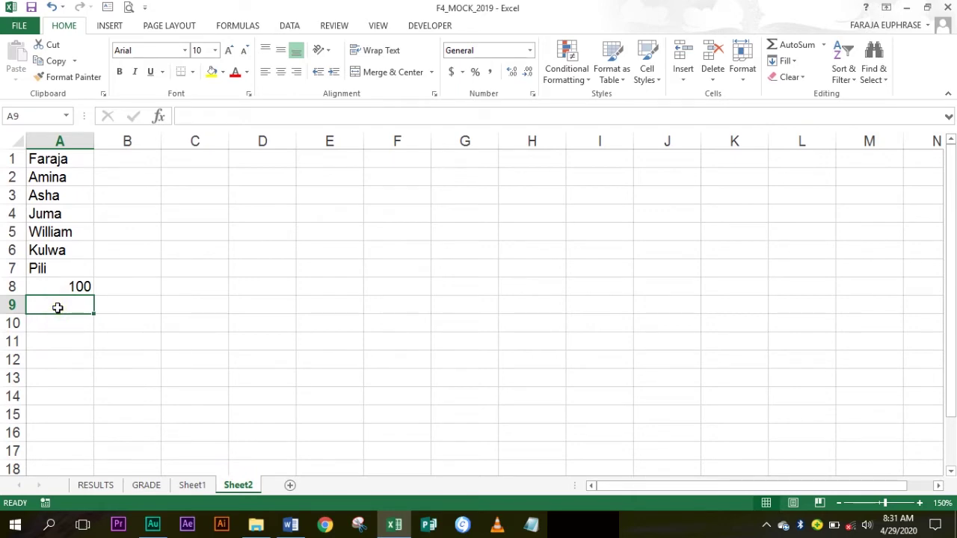
Switch to the Word document and replace "No" with 1 in the formula =sheetNo!activecell
left_click(296, 527)
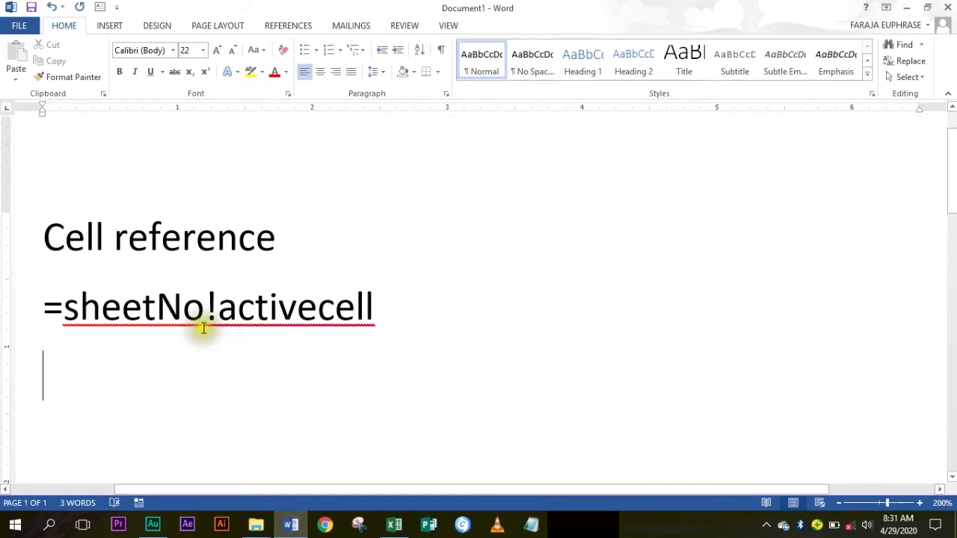
left_click(200, 310)
key("BackSpace")
key("BackSpace")
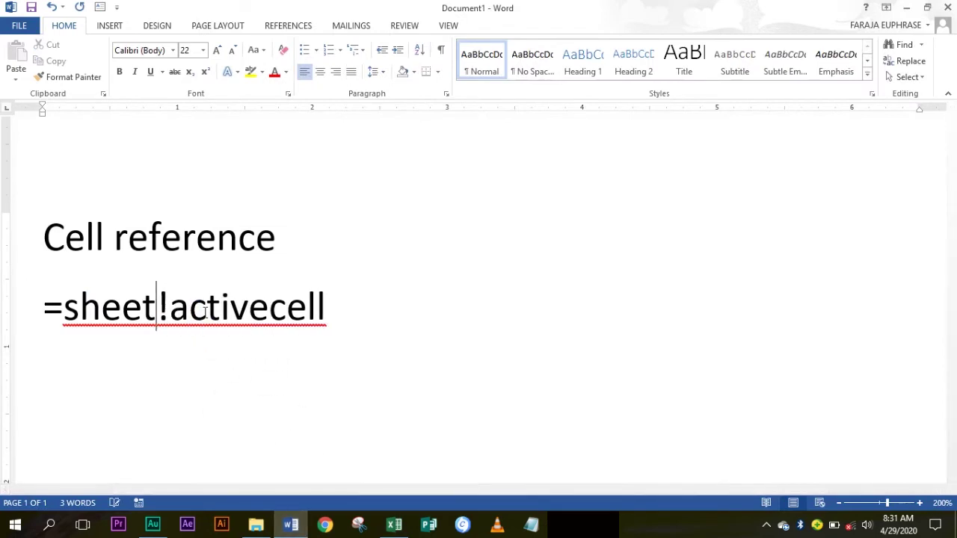
type("1")
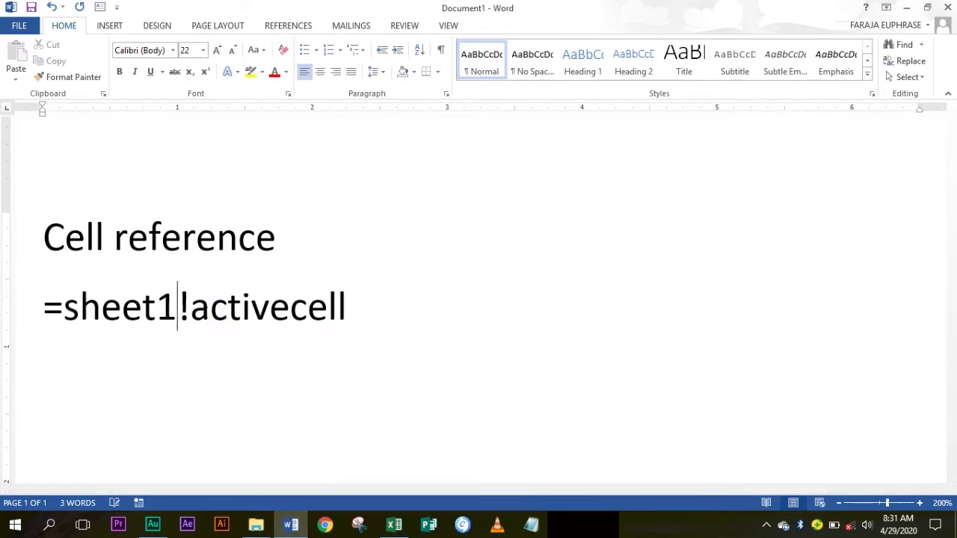
Delete the placeholder "activecell" after the exclamation mark in the Word formula, leaving =sheet1!
left_click(361, 309)
key("BackSpace")
key("BackSpace")
key("BackSpace")
key("BackSpace")
key("BackSpace")
key("BackSpace")
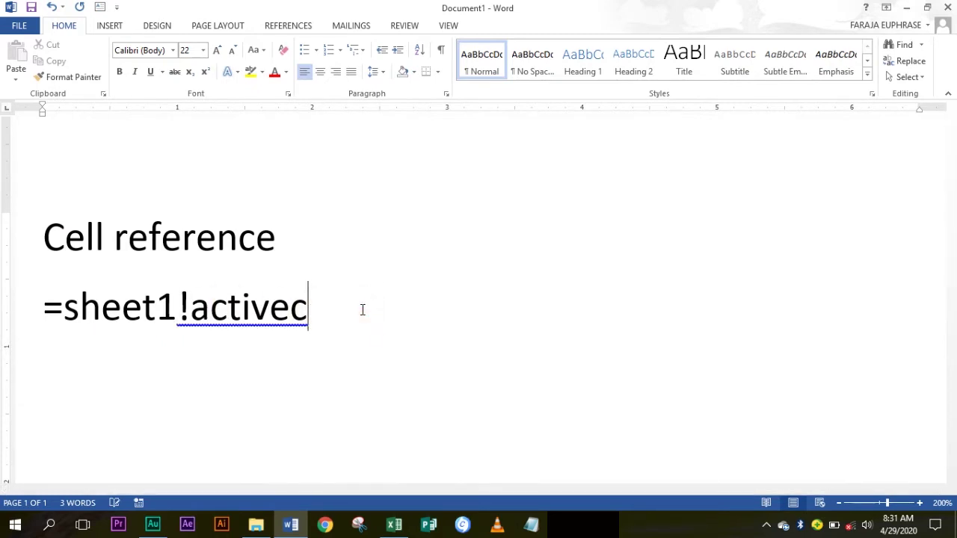
key("BackSpace")
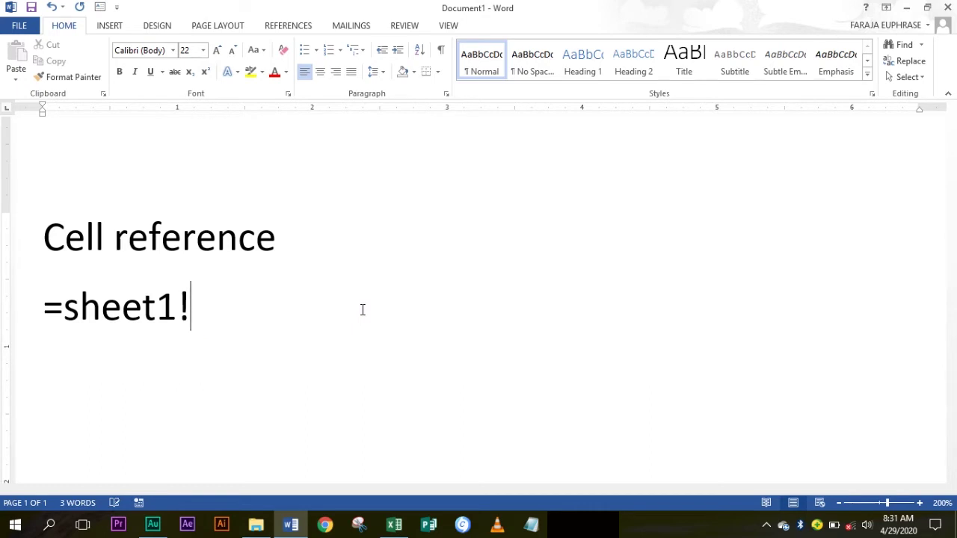
Check the address of the 285 cell on Sheet1 in Excel, and complete the Word formula as =sheet1!A13
left_click(394, 524)
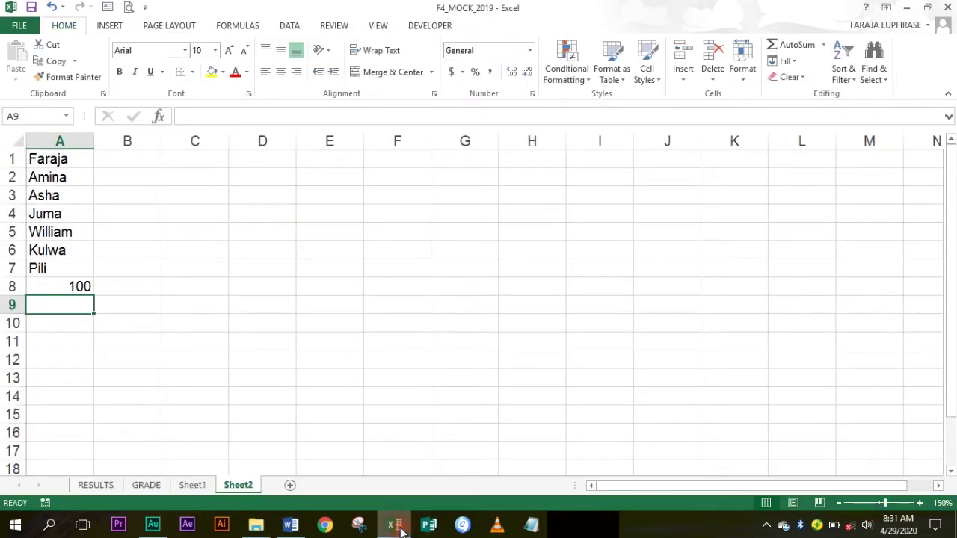
left_click(192, 486)
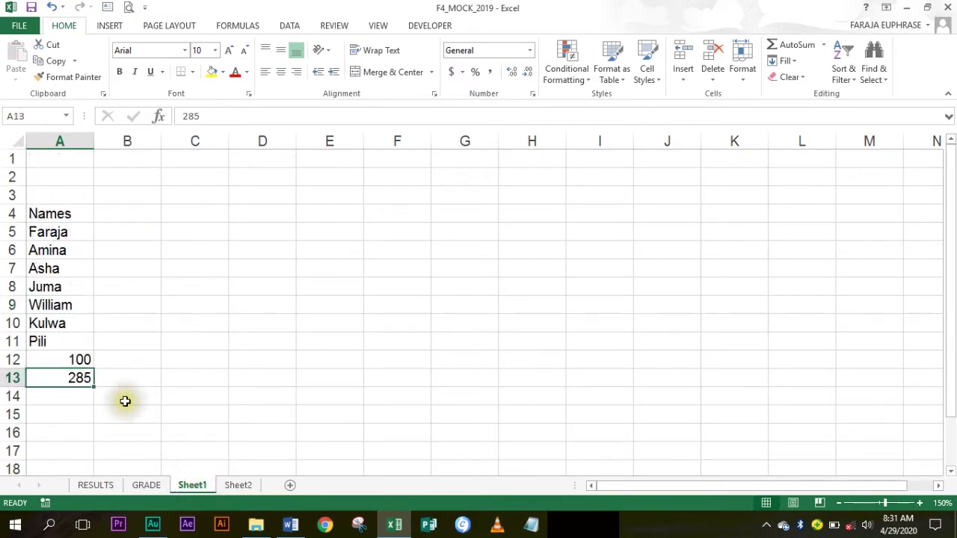
left_click(69, 377)
left_click(30, 124)
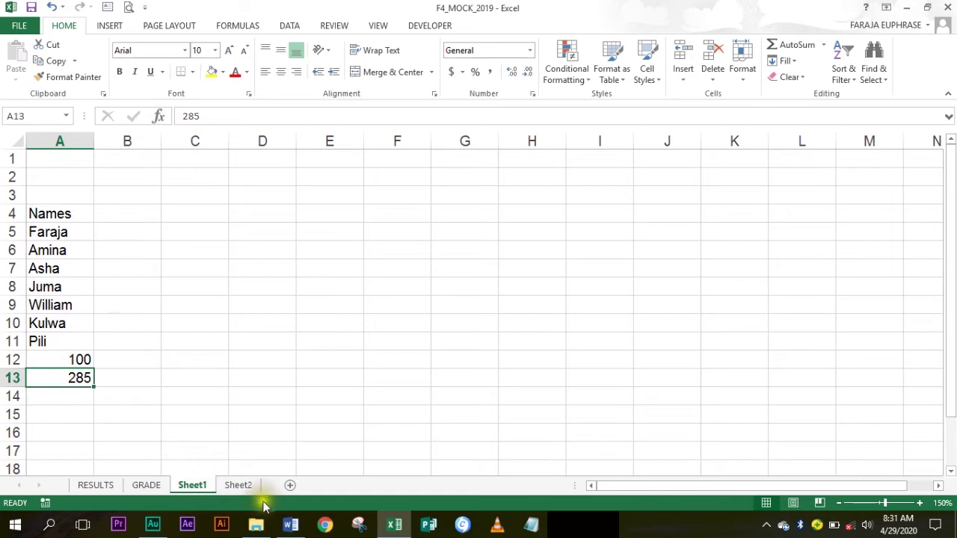
left_click(293, 526)
left_click(217, 327)
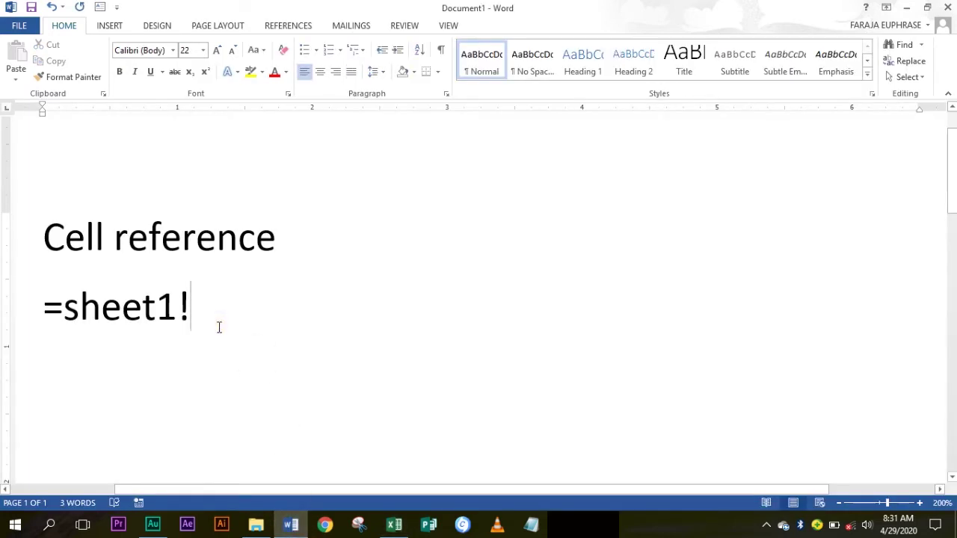
type("A13")
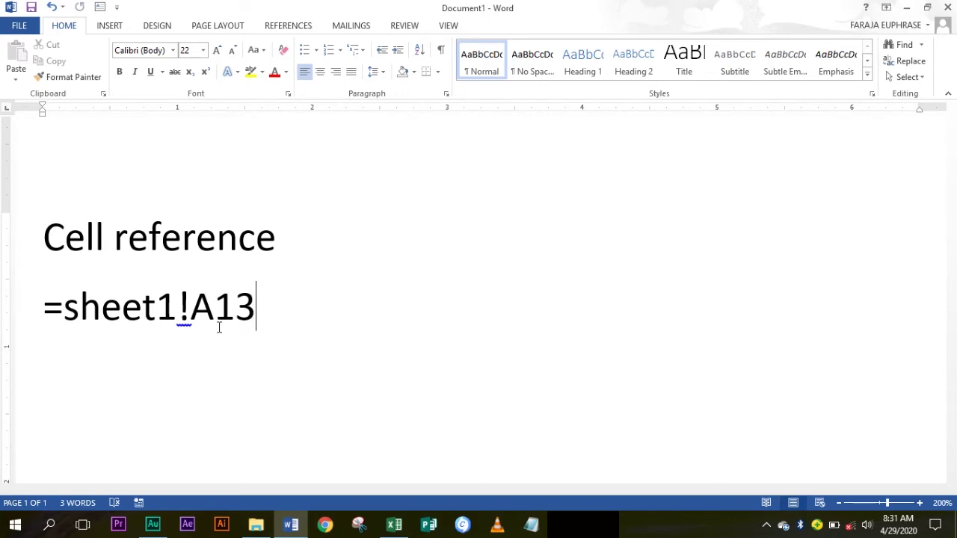
Compare the written formula in Word with cell A13 on Sheet1 in Excel
left_click(393, 526)
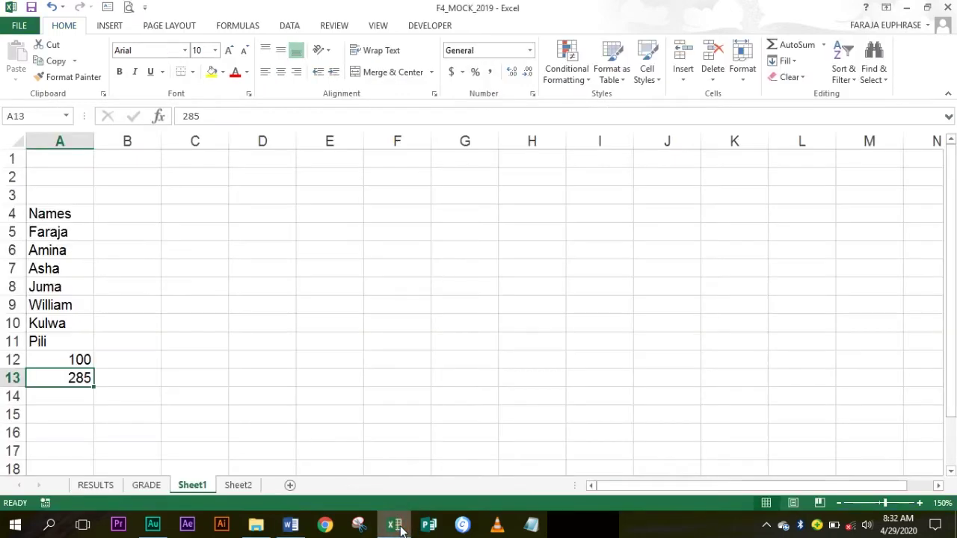
left_click(395, 528)
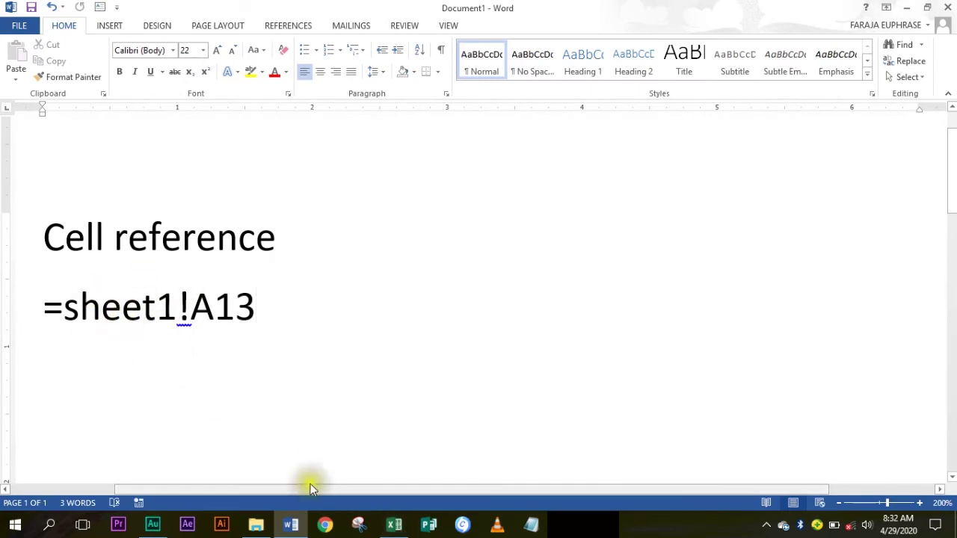
left_click(394, 526)
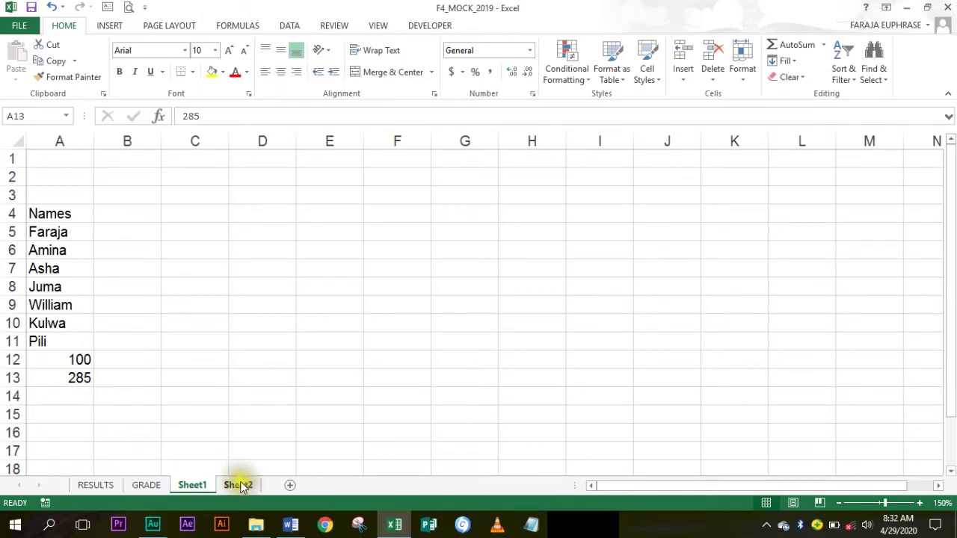
left_click(58, 381)
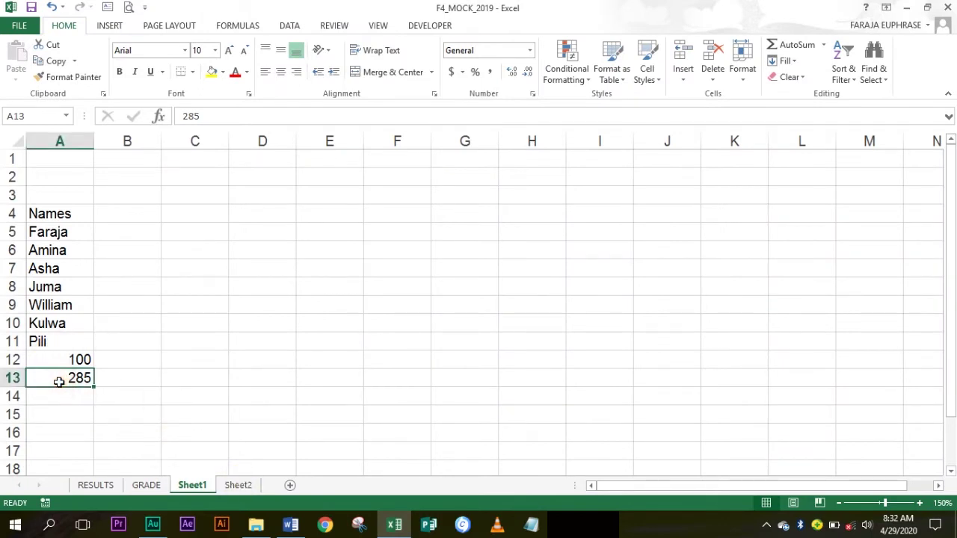
Enter the reference formula =sheet1!A13 in cell A9 of Sheet2 and select that cell to check it
left_click(238, 486)
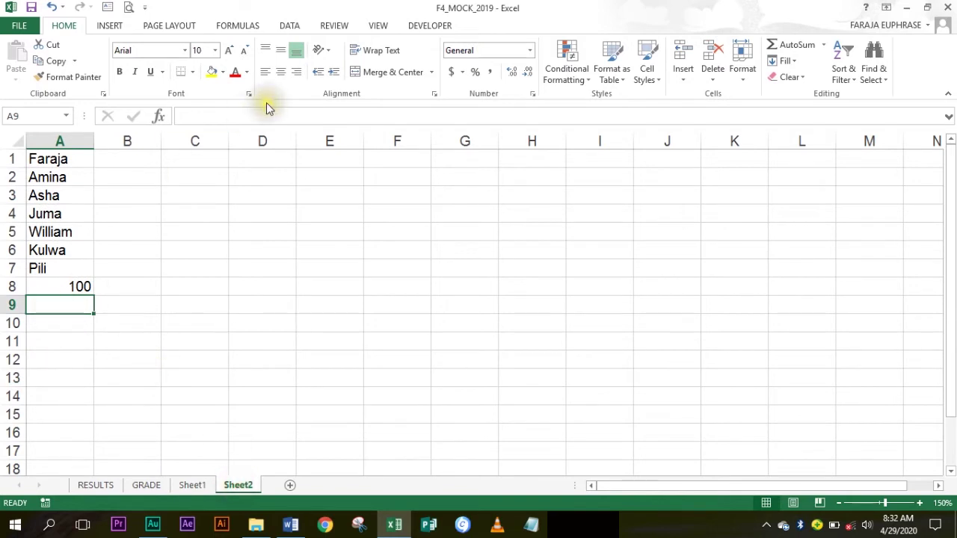
left_click(207, 113)
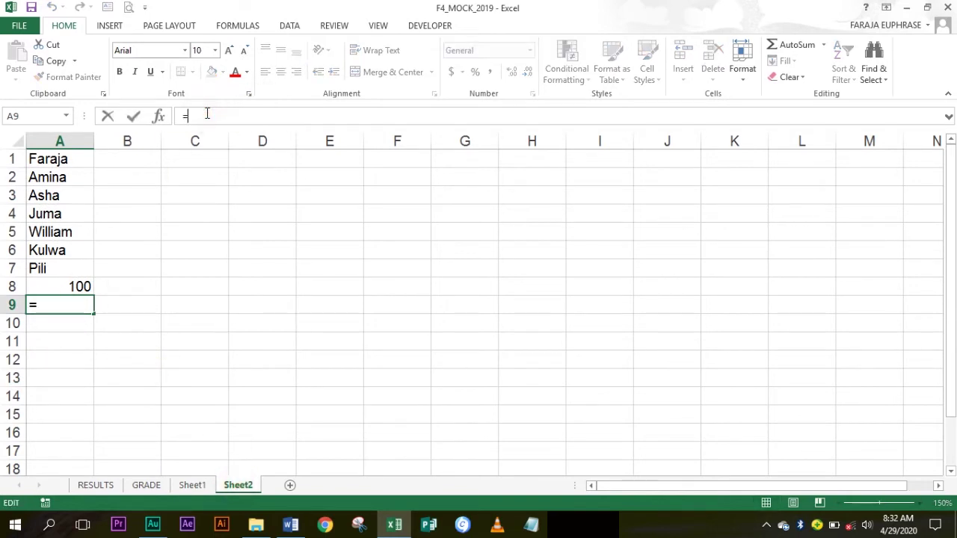
type("=sh")
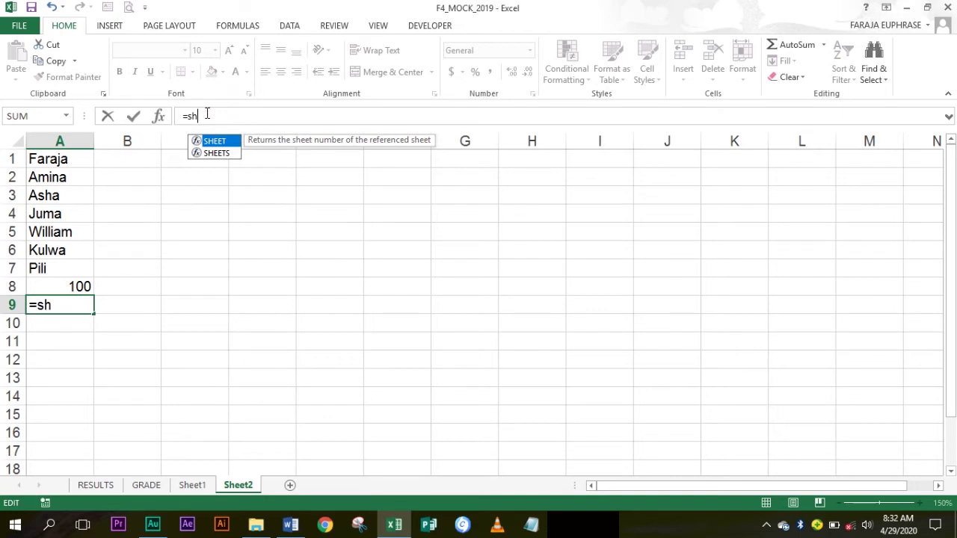
type("eet1")
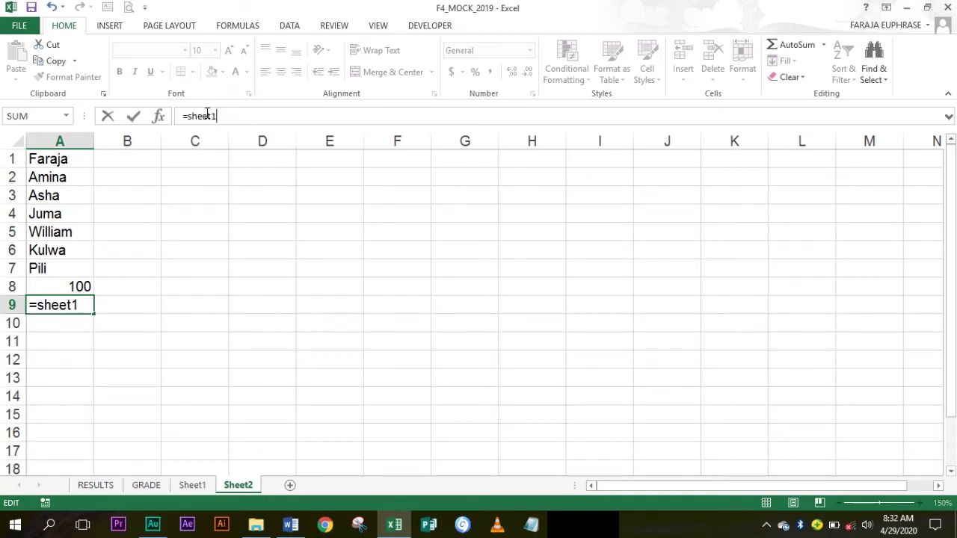
left_click(193, 486)
type("A13")
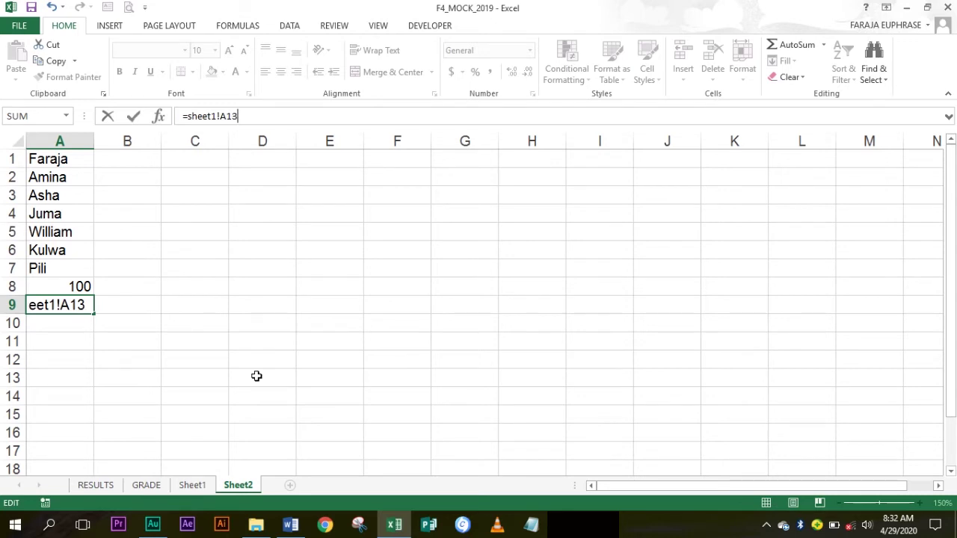
key("Return")
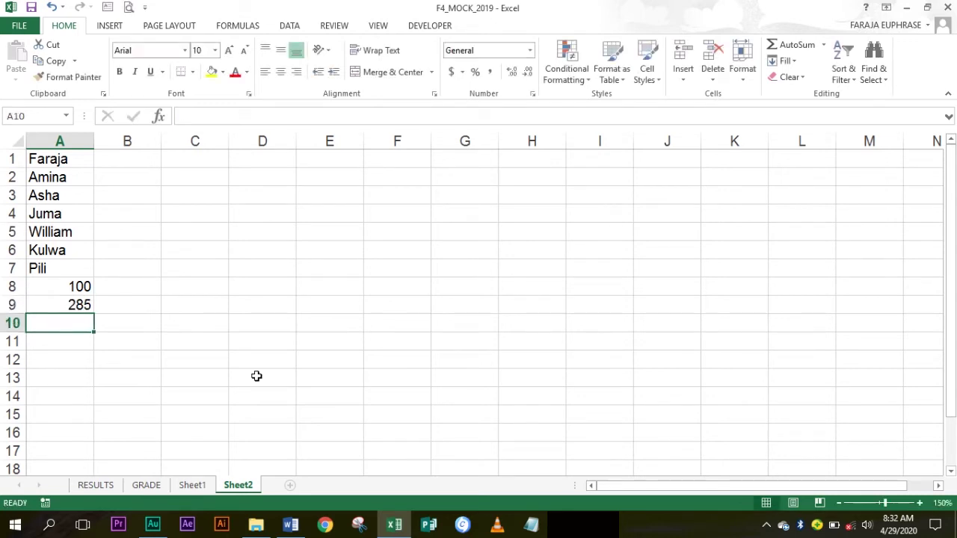
left_click(75, 305)
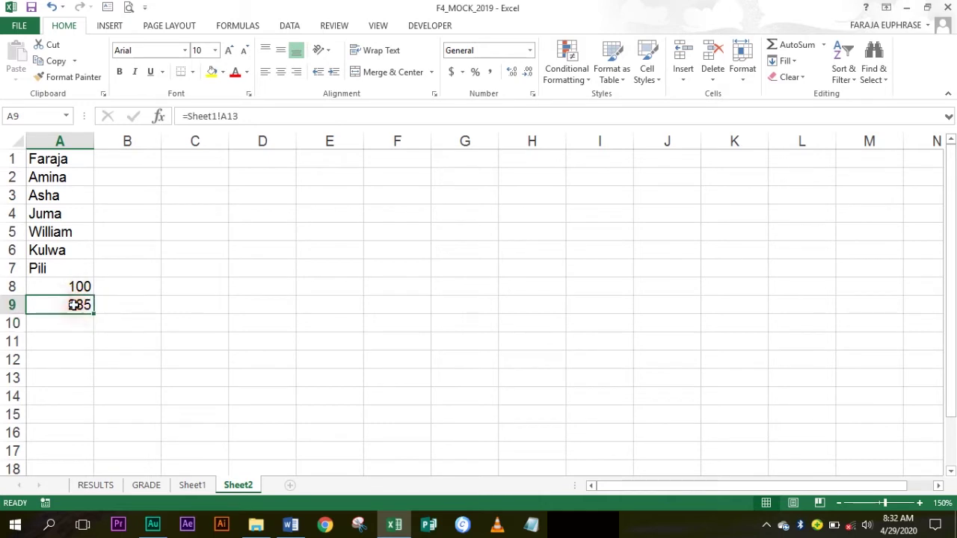
Enter 560 in cell A14 of Sheet1, select that cell and check its address
left_click(191, 485)
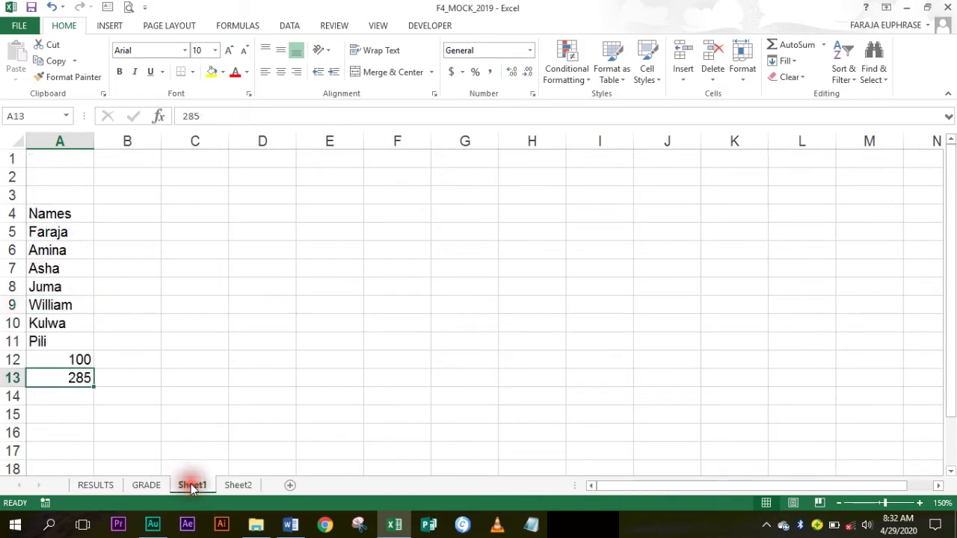
left_click(55, 401)
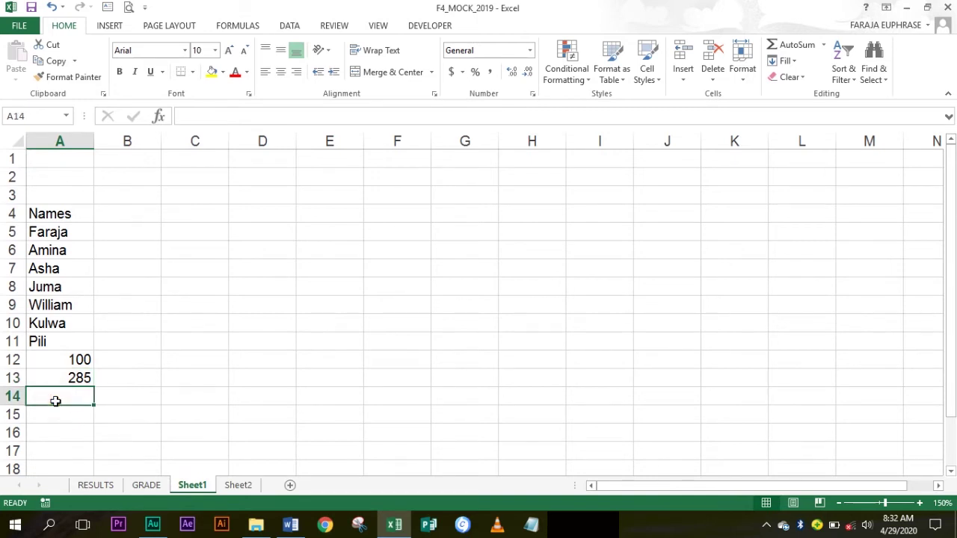
type("560")
key("Return")
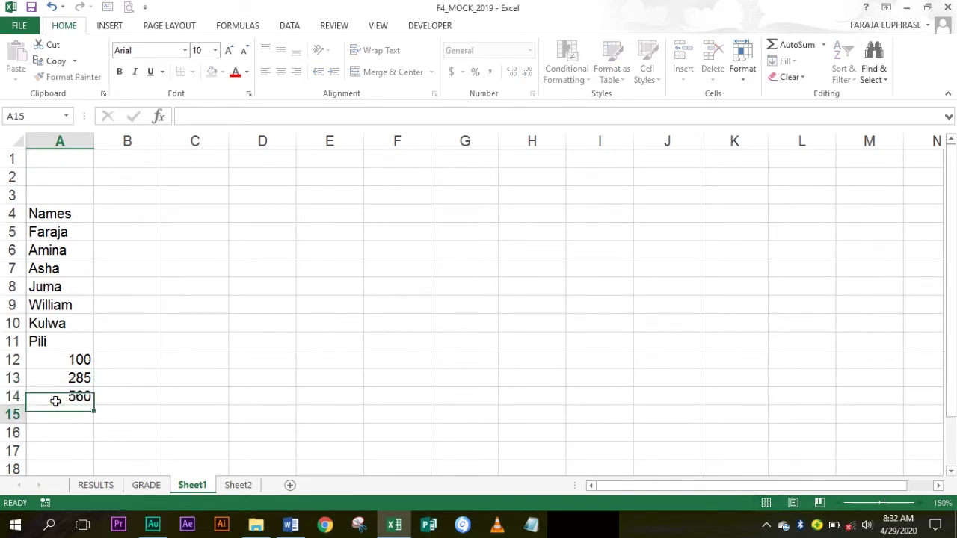
left_click(76, 397)
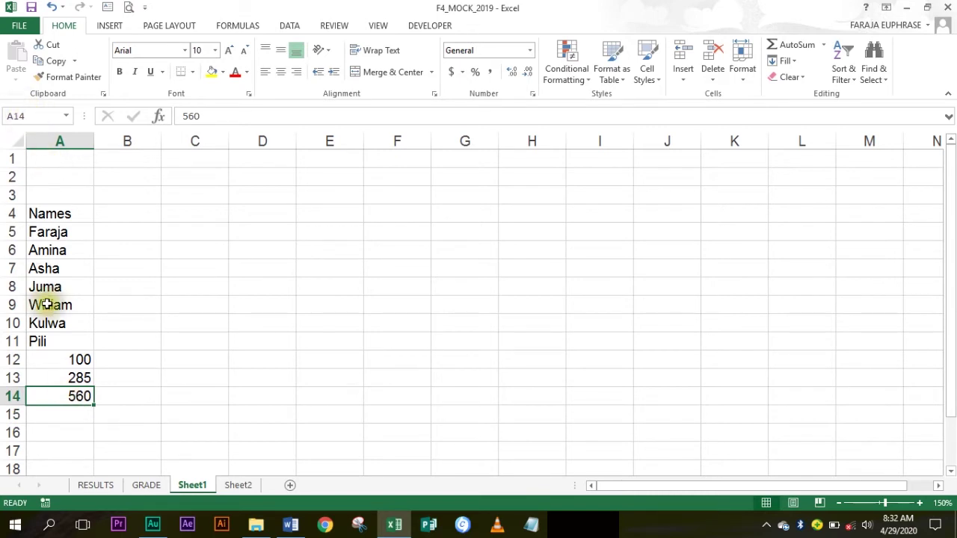
left_click(62, 399)
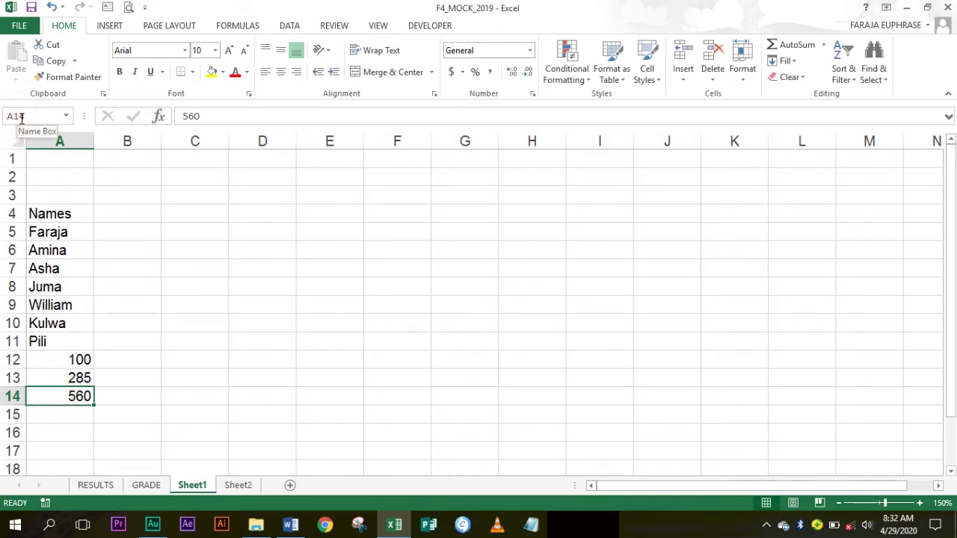
Start the formula =sheet1 in cell D6 of Sheet2 and check the address of the 560 cell on Sheet1
left_click(239, 487)
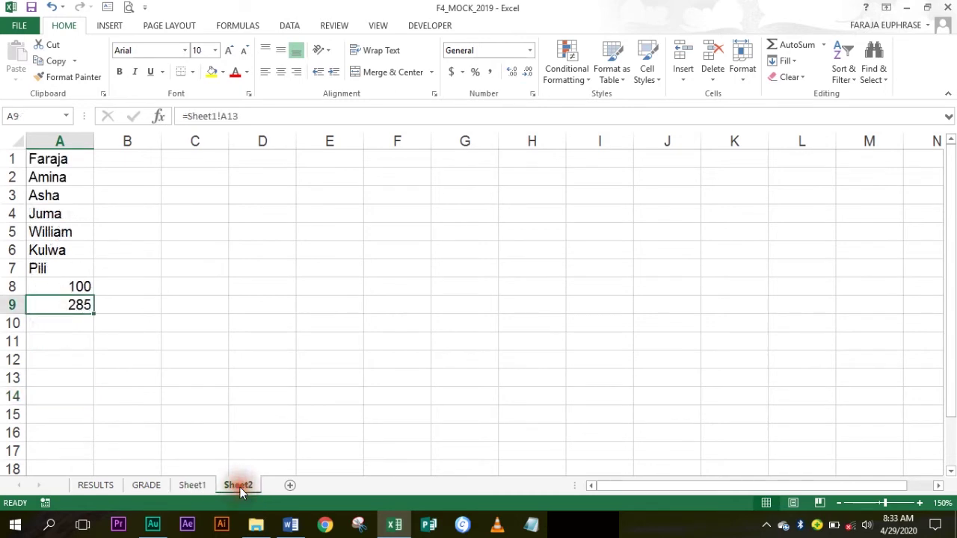
left_click(266, 249)
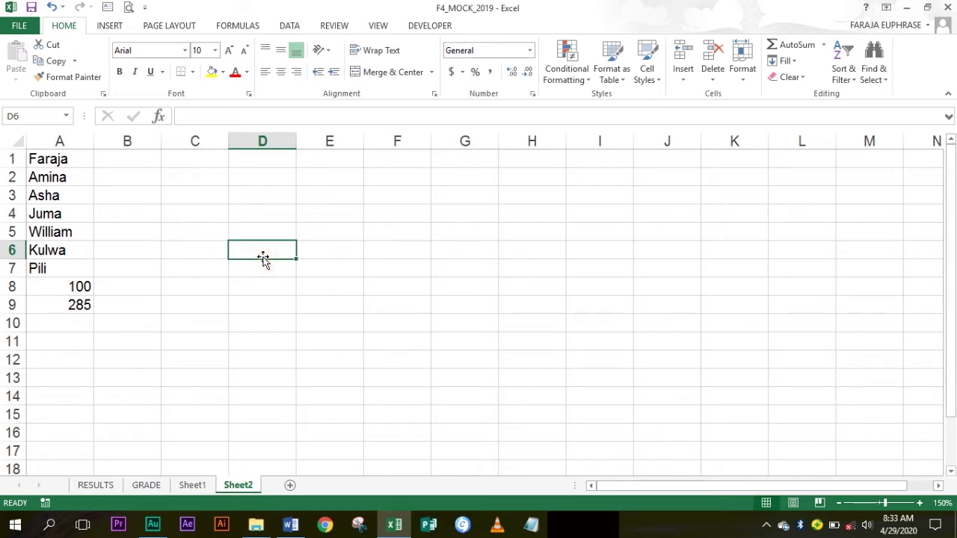
left_click(200, 115)
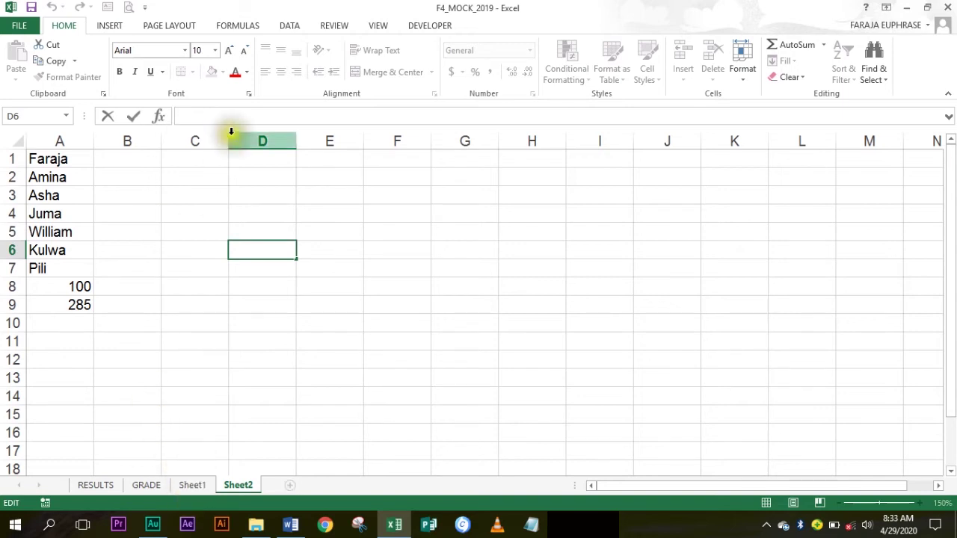
type("=")
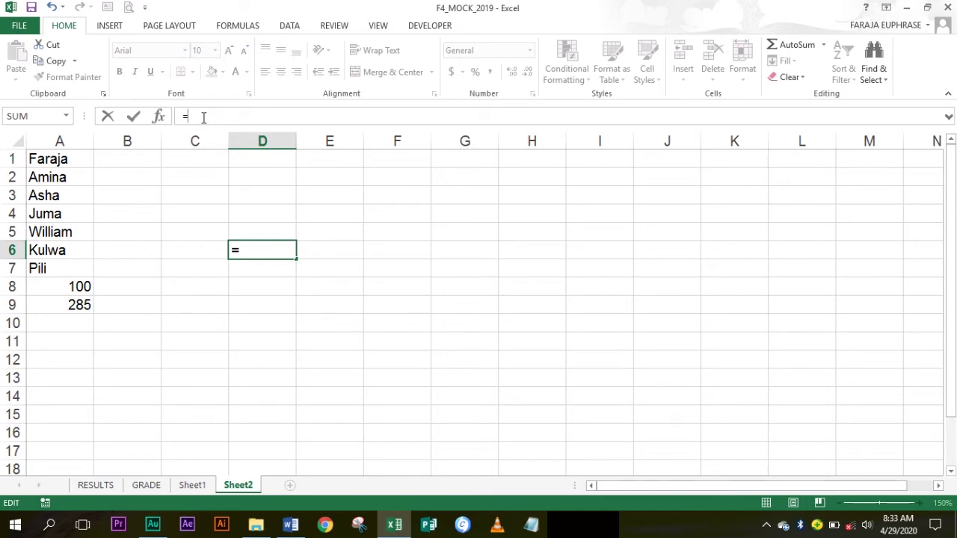
type("sheet1")
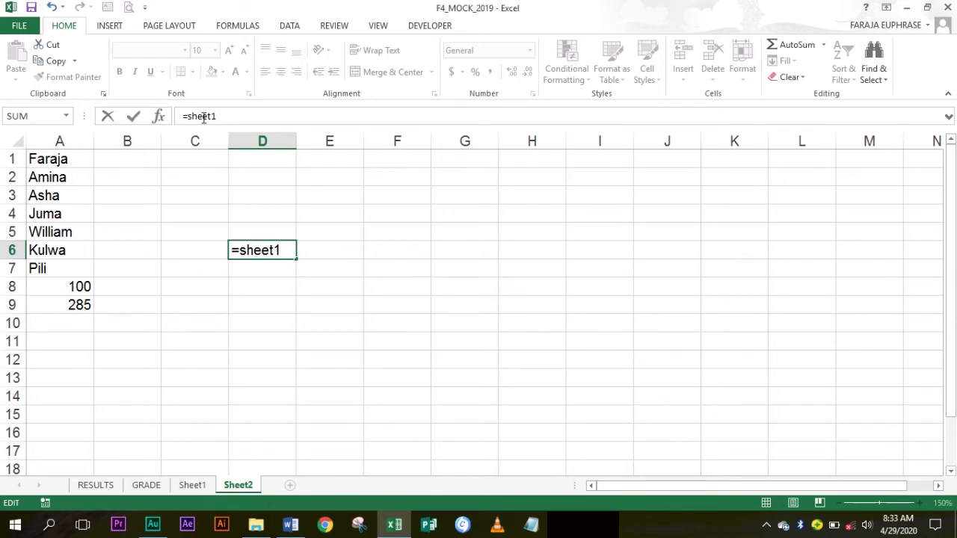
left_click(190, 487)
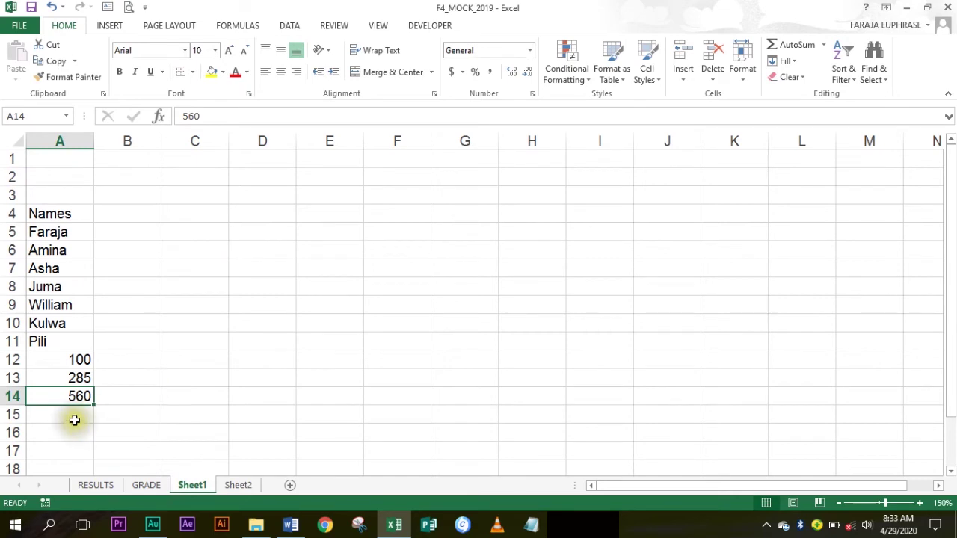
left_click(68, 398)
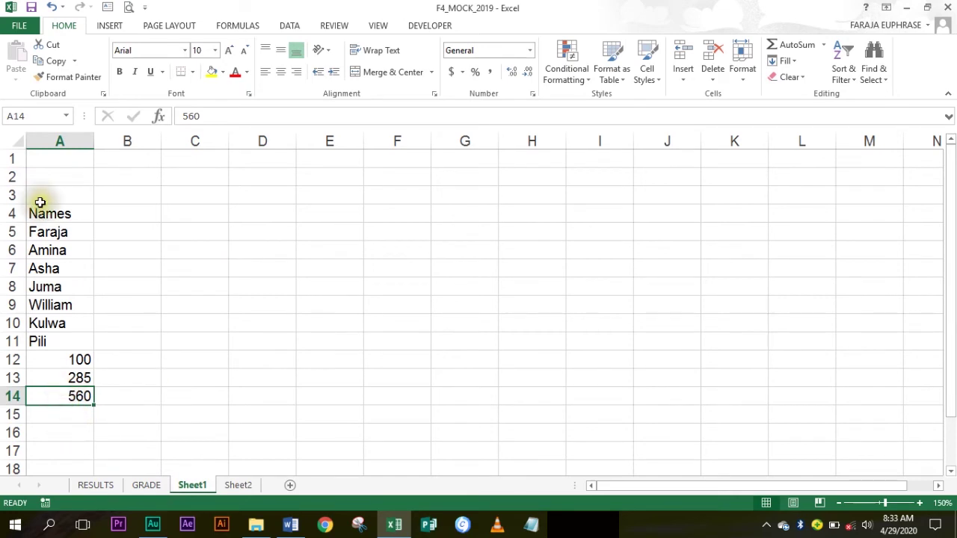
left_click(243, 485)
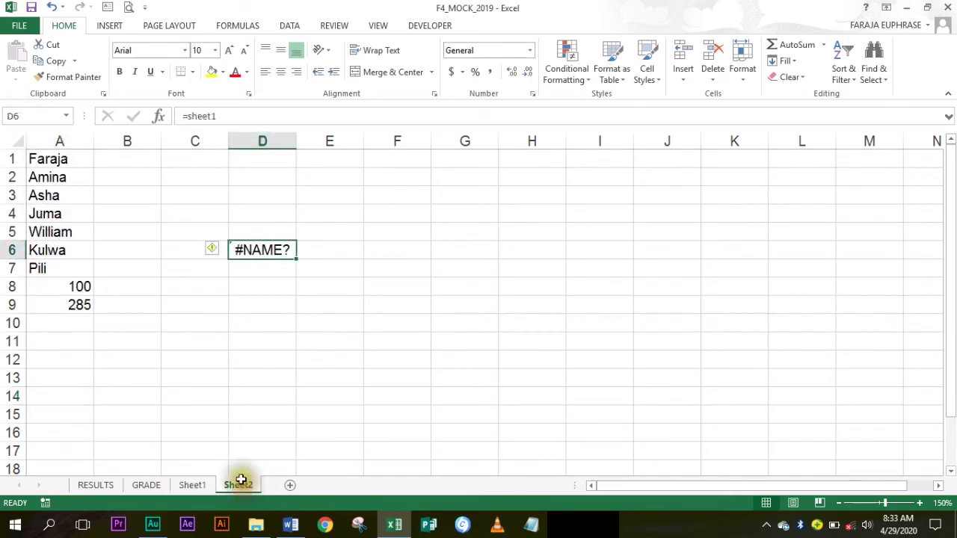
Complete the formula in cell D6 of Sheet2 as =sheet1!A14 and select that cell to check it
left_click(275, 249)
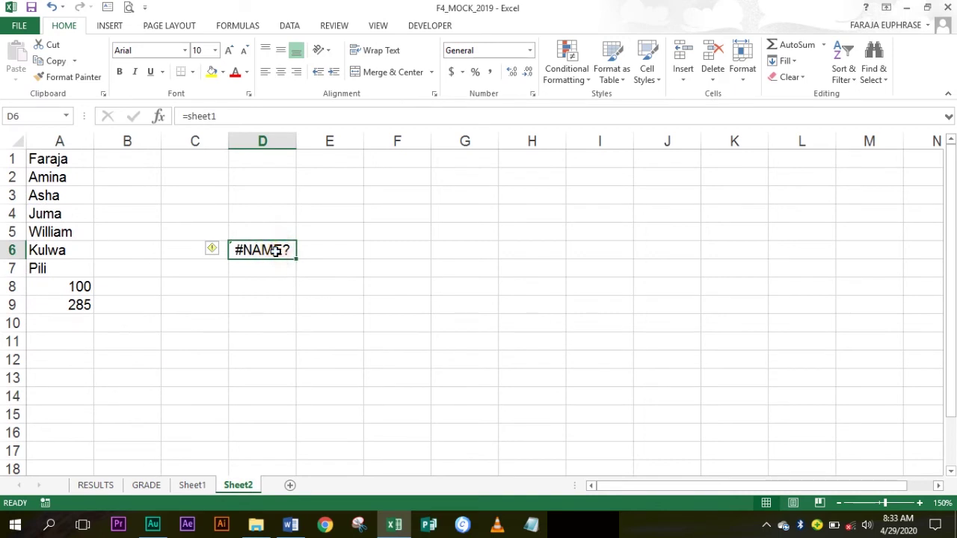
left_click(226, 117)
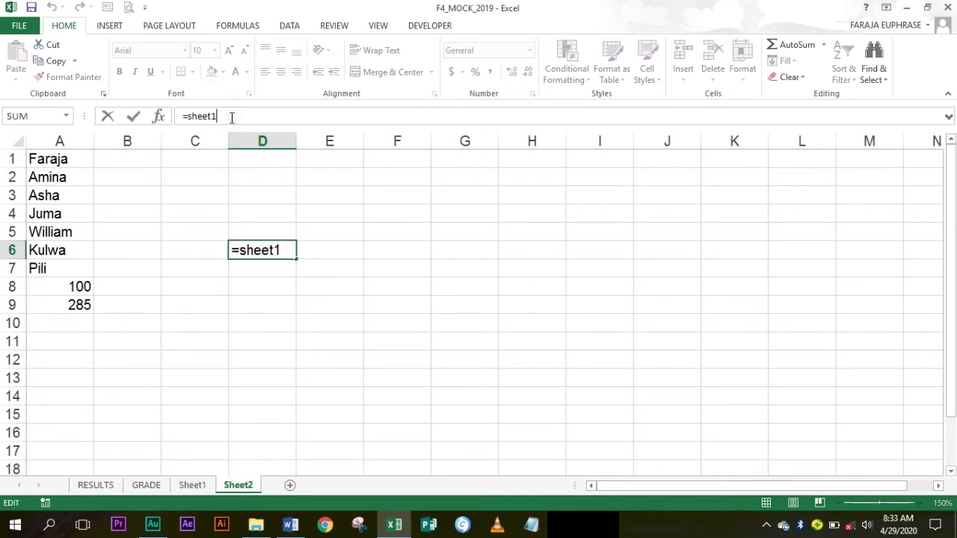
type("!A14")
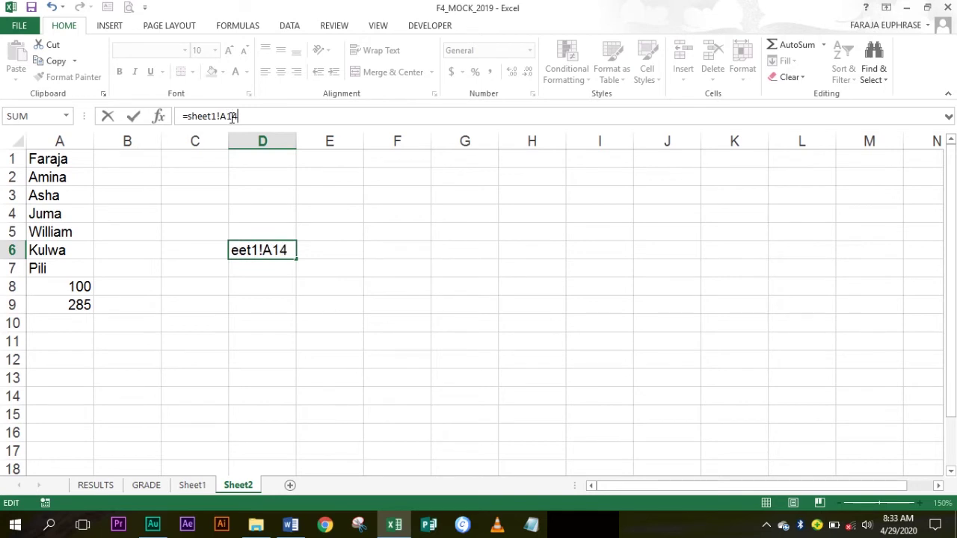
key("Return")
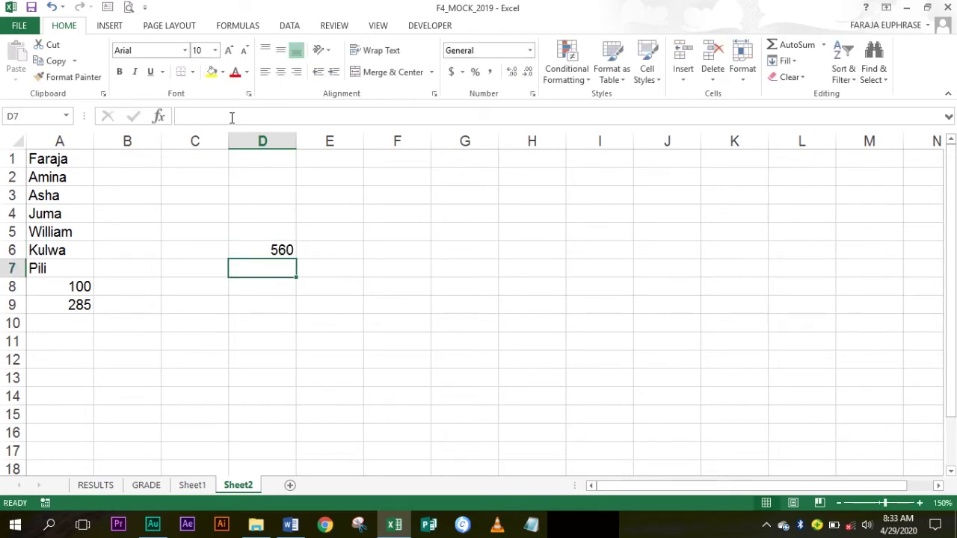
left_click(265, 250)
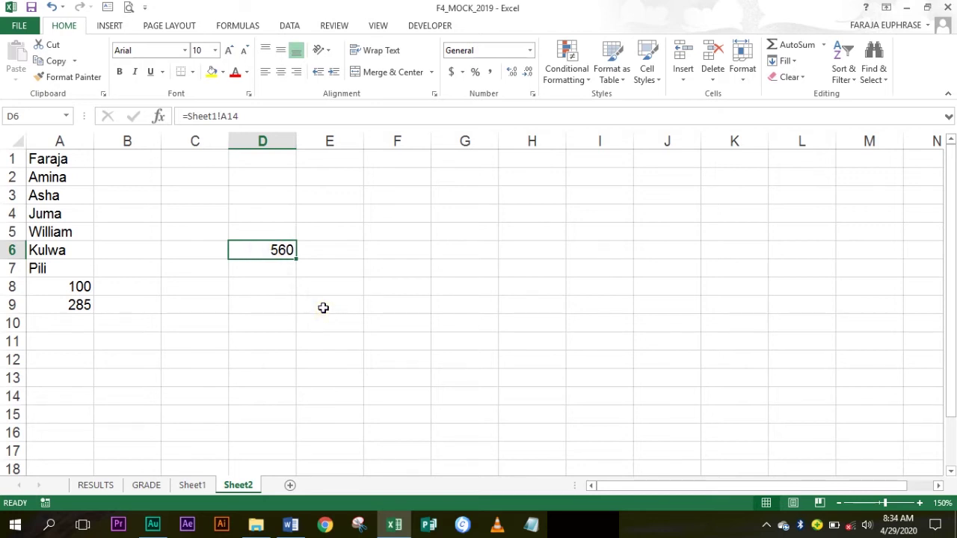
Compare the candidates' subject marks on the RESULTS sheet with their letter grades on the GRADE sheet
left_click(95, 485)
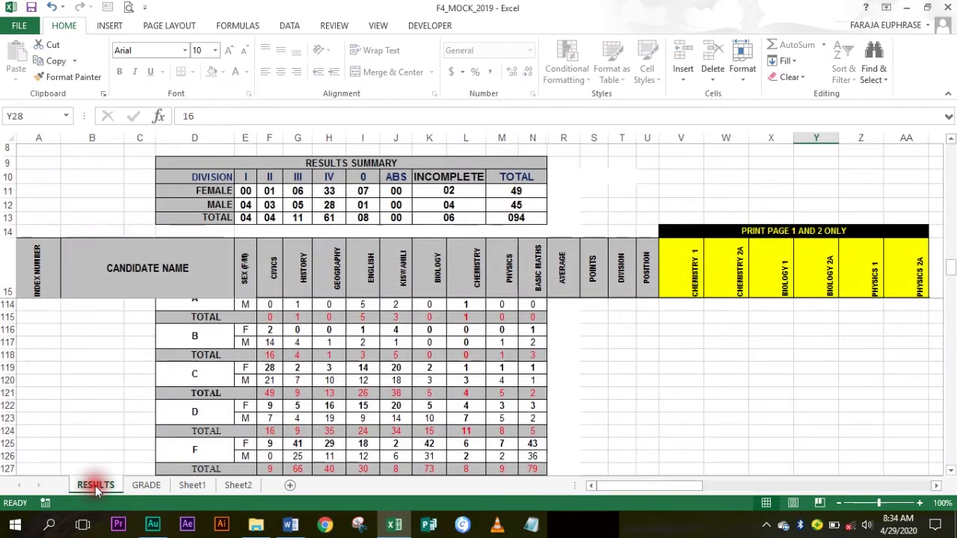
left_click_drag(949, 271, 950, 146)
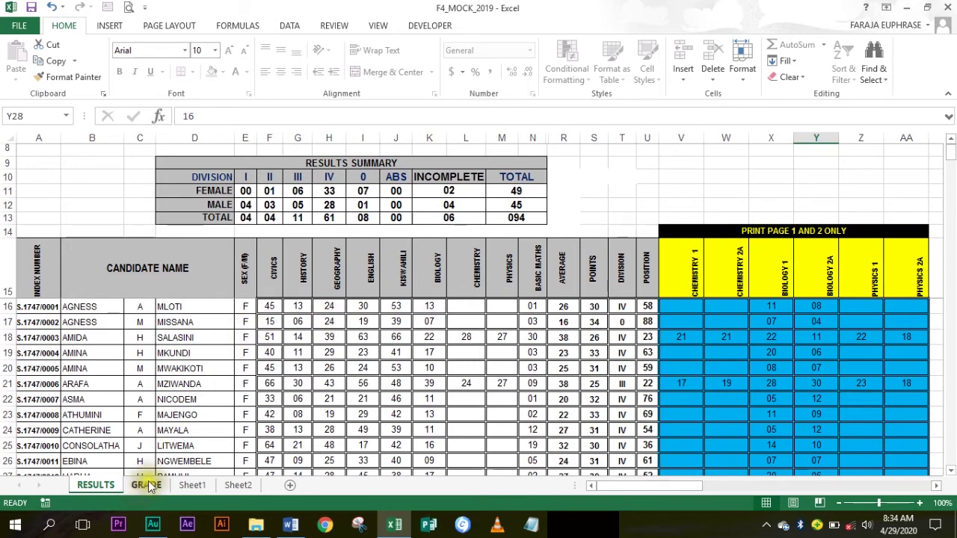
left_click(269, 308)
left_click(358, 366)
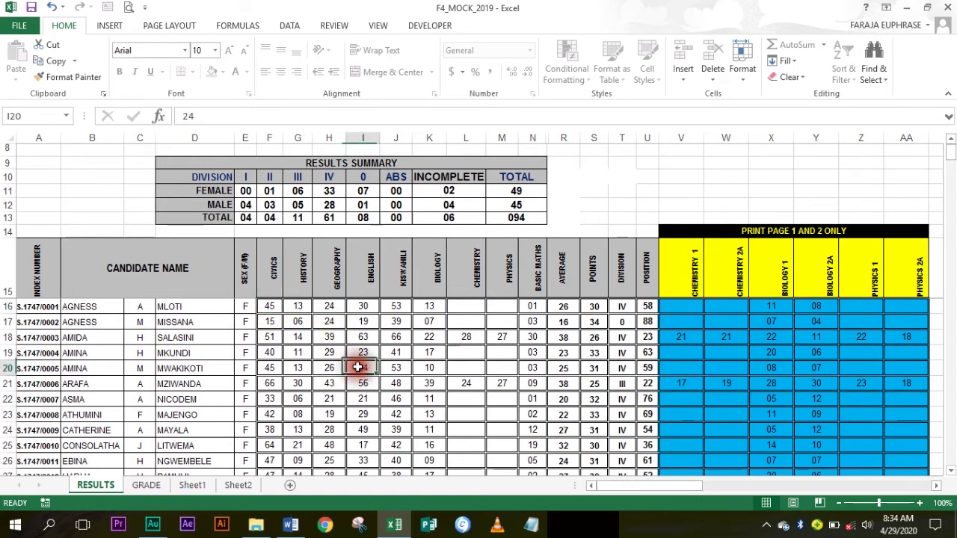
left_click(147, 486)
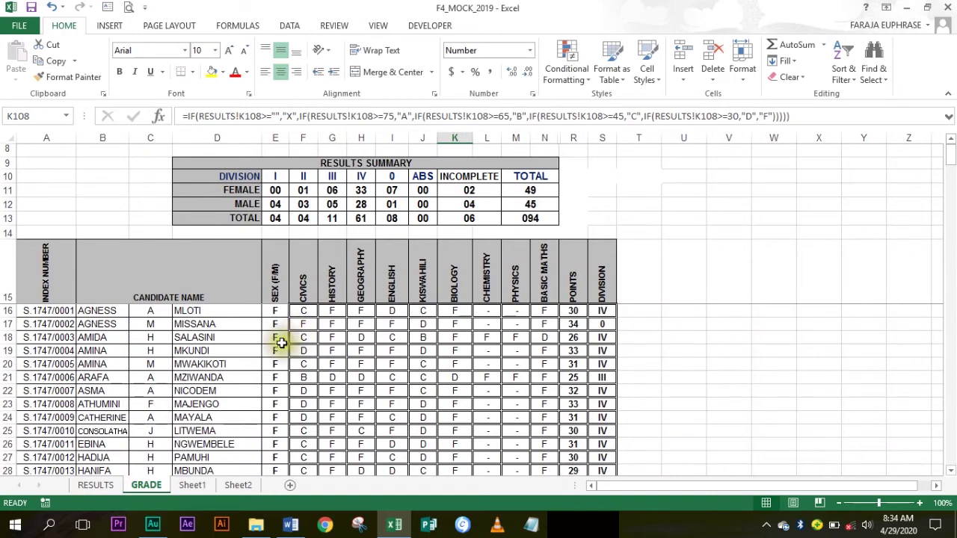
left_click(97, 486)
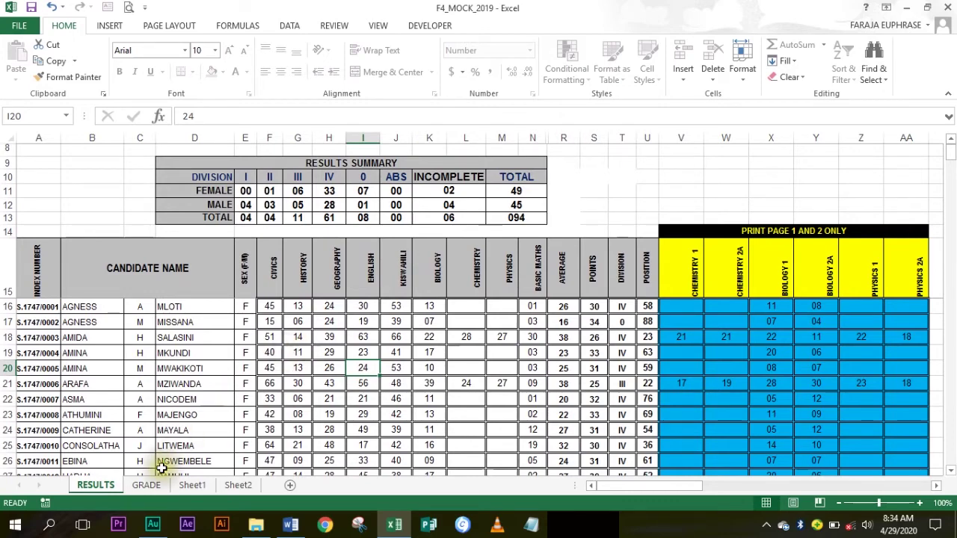
left_click(146, 485)
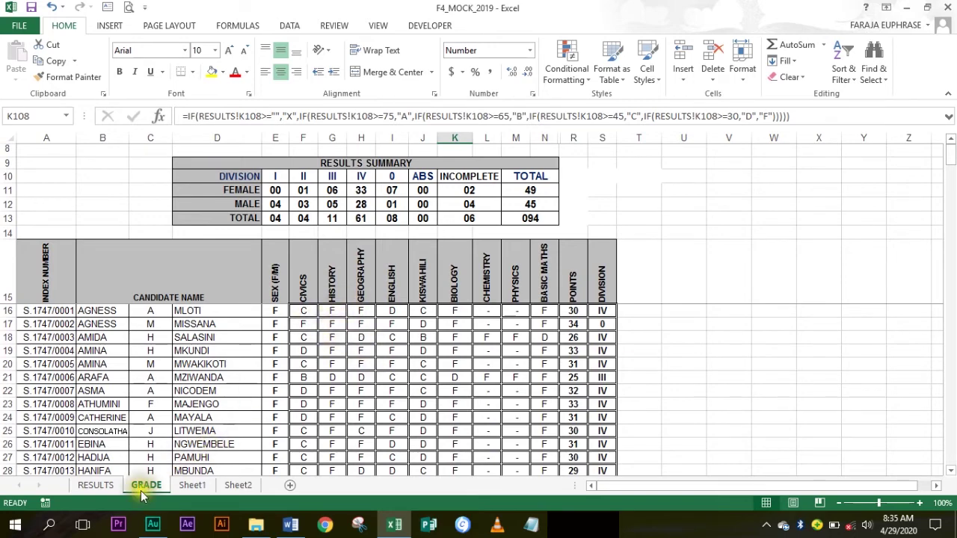
left_click(95, 485)
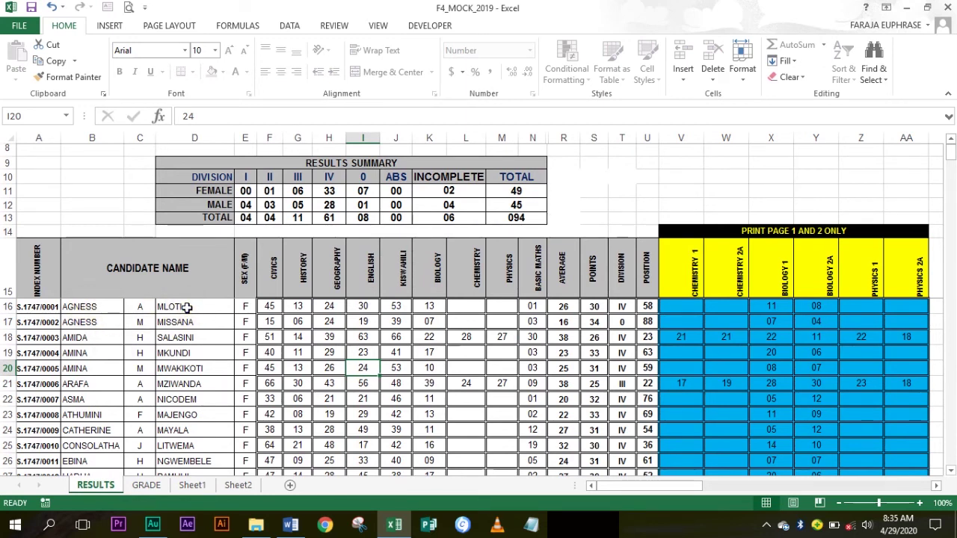
Compare the first candidate's Civics mark in F16 of RESULTS with the grade formula in F16 of GRADE
left_click(269, 307)
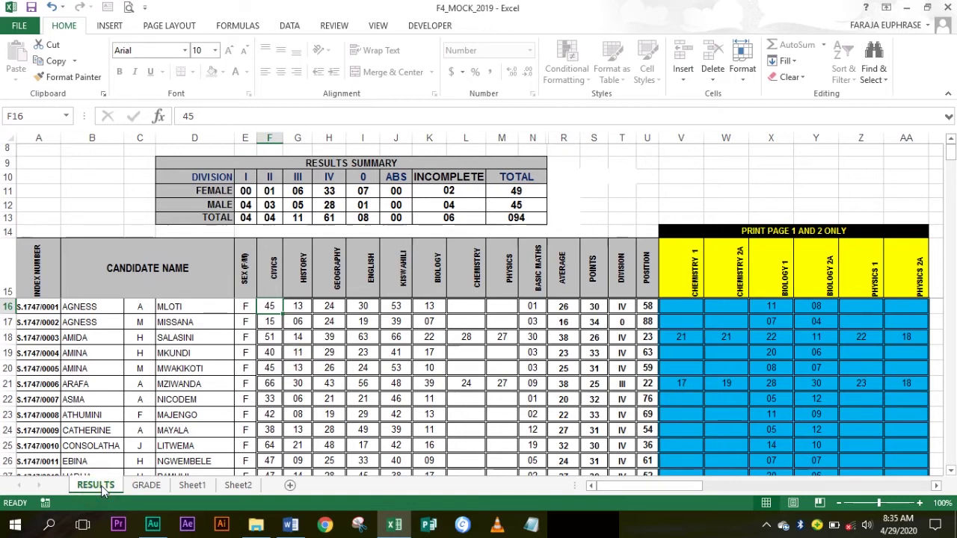
left_click(148, 486)
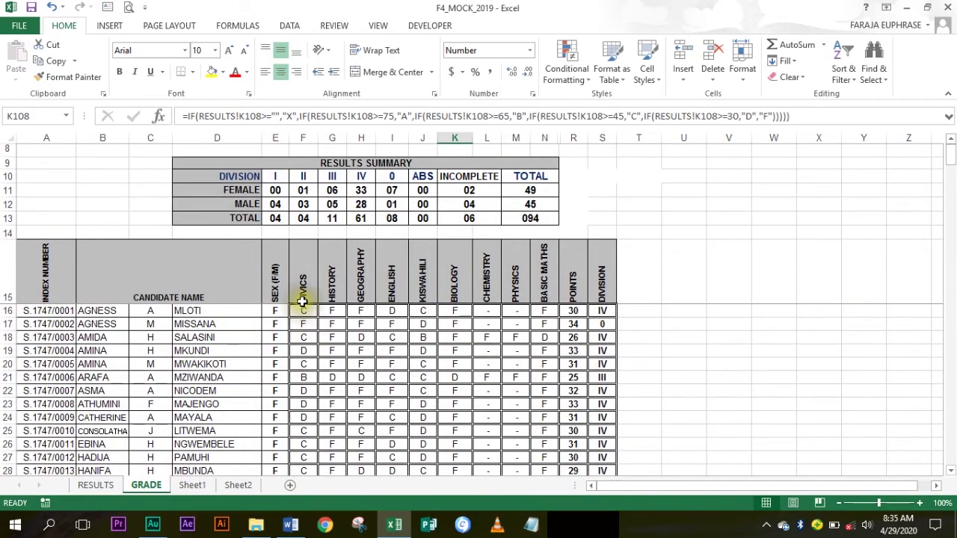
left_click(304, 310)
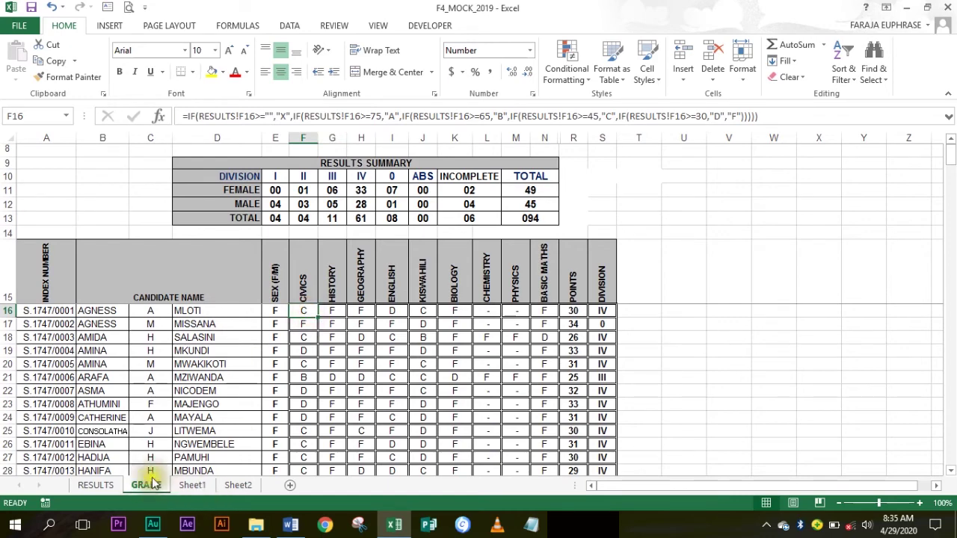
left_click(97, 485)
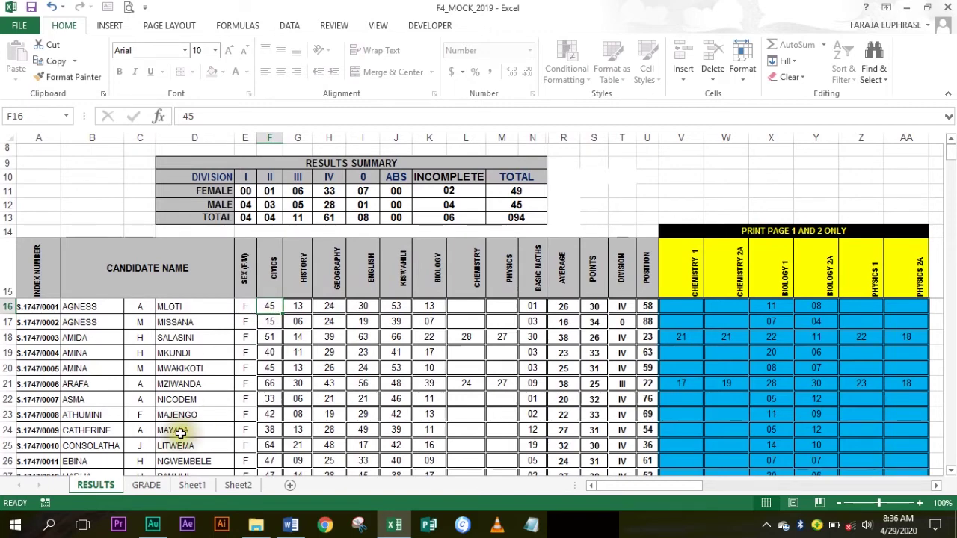
left_click(147, 485)
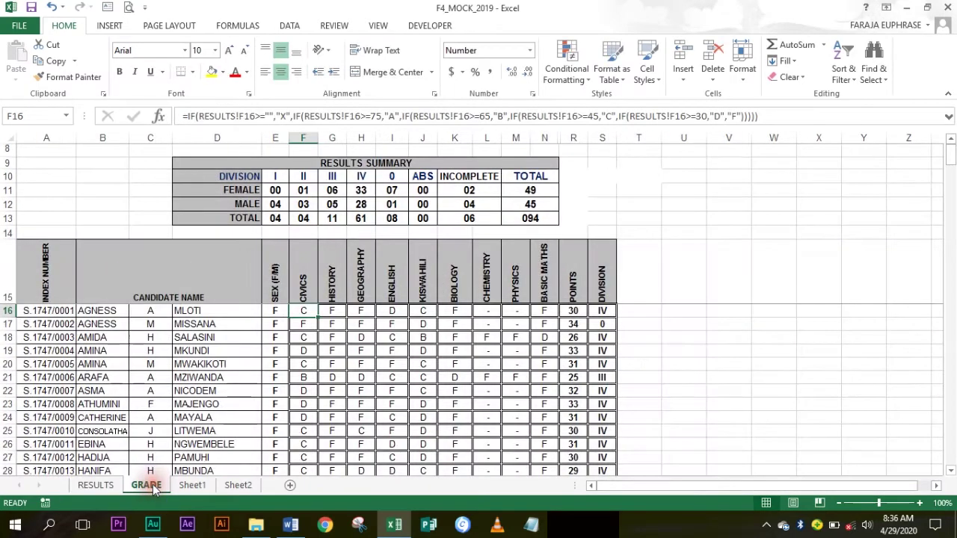
left_click(102, 486)
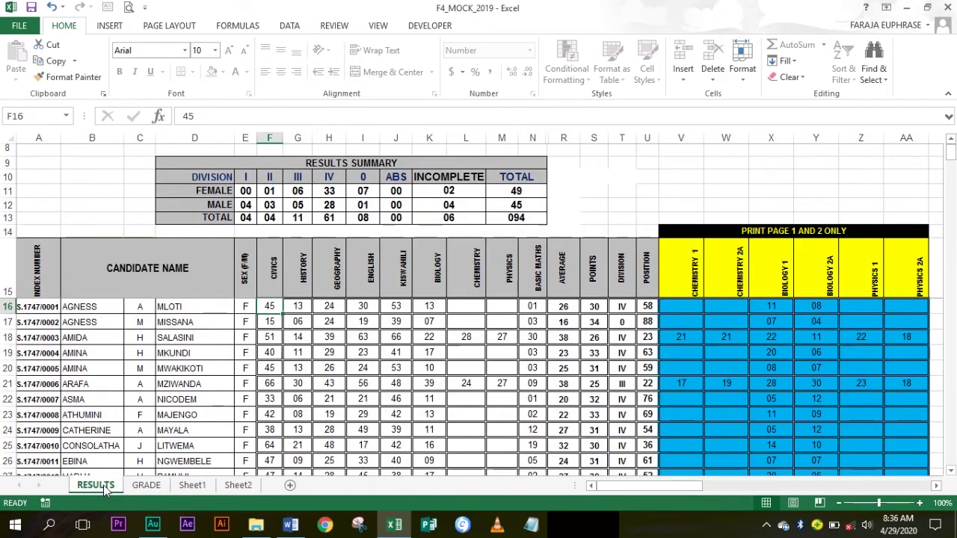
left_click(150, 486)
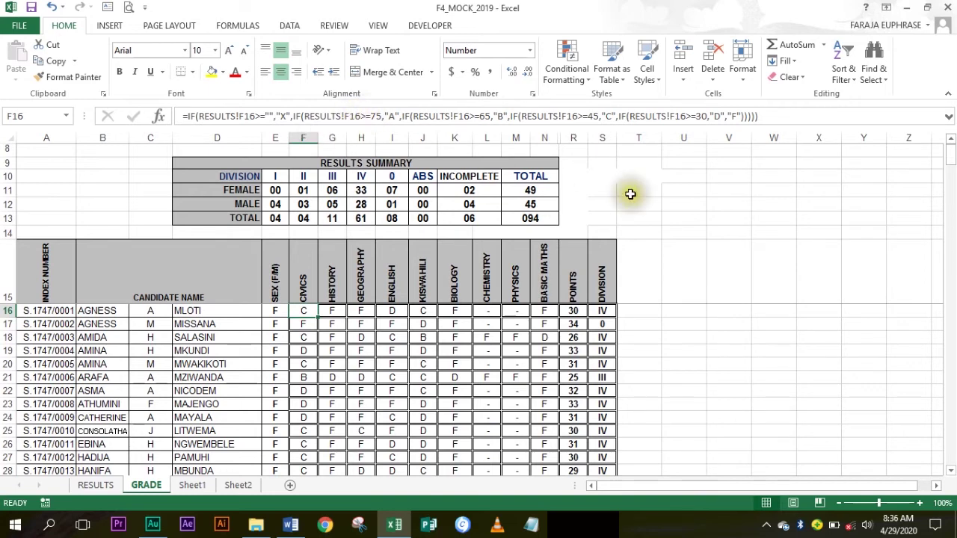
Copy the reference RESULTS!F16 from within the Civics grade formula in cell F16 of the GRADE sheet
left_click(305, 116)
left_click_drag(305, 116, 362, 116)
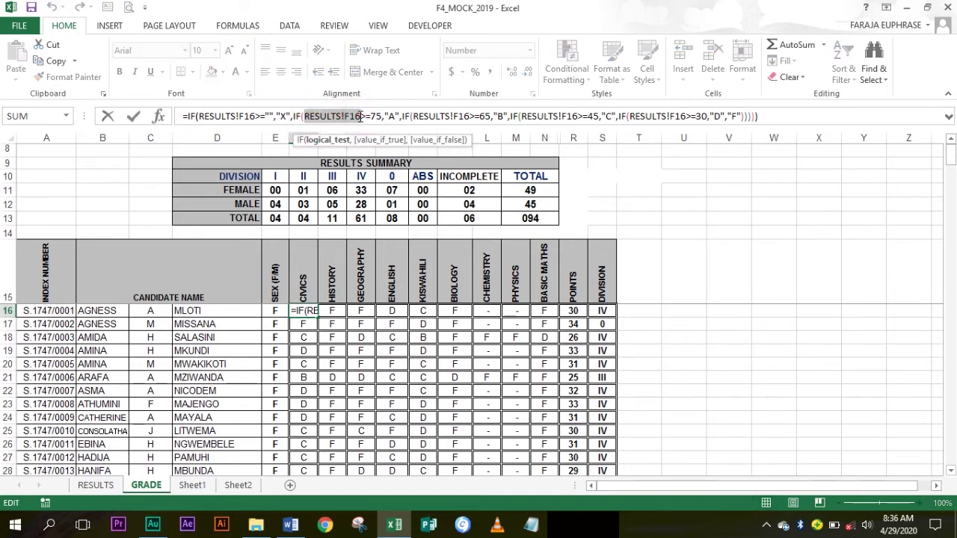
key("ctrl+c")
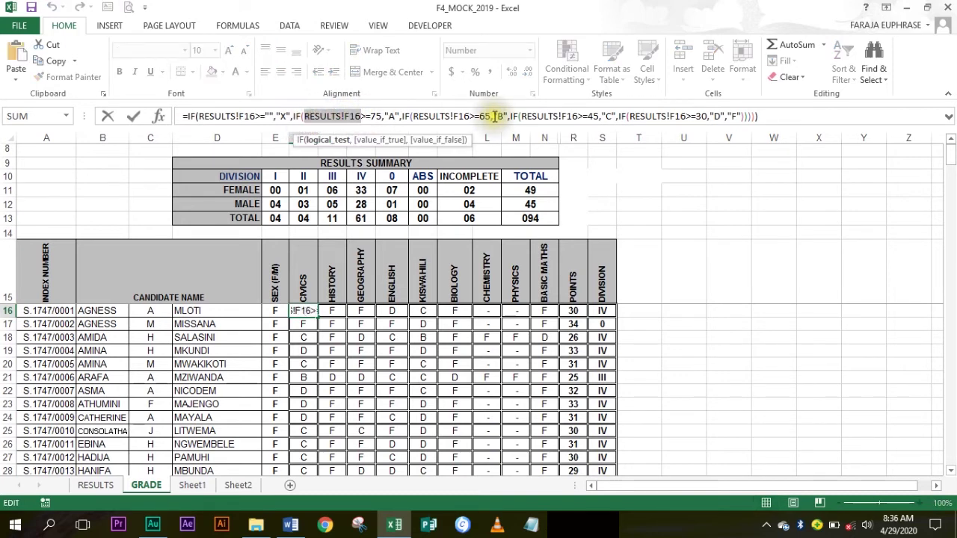
left_click(774, 116)
key("Return")
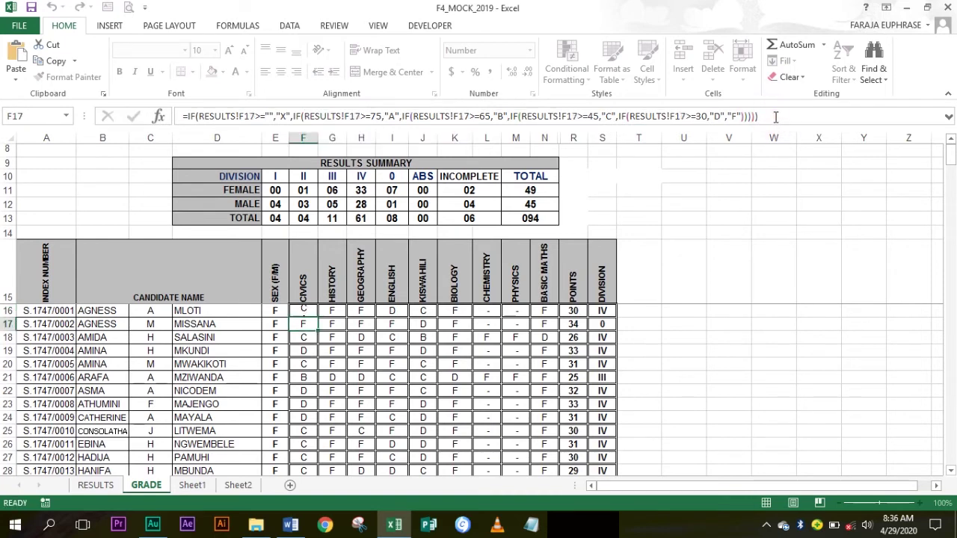
Paste the copied reference into cell T16 of the GRADE sheet and complete it as the formula =RESULTS!F16
left_click(638, 311)
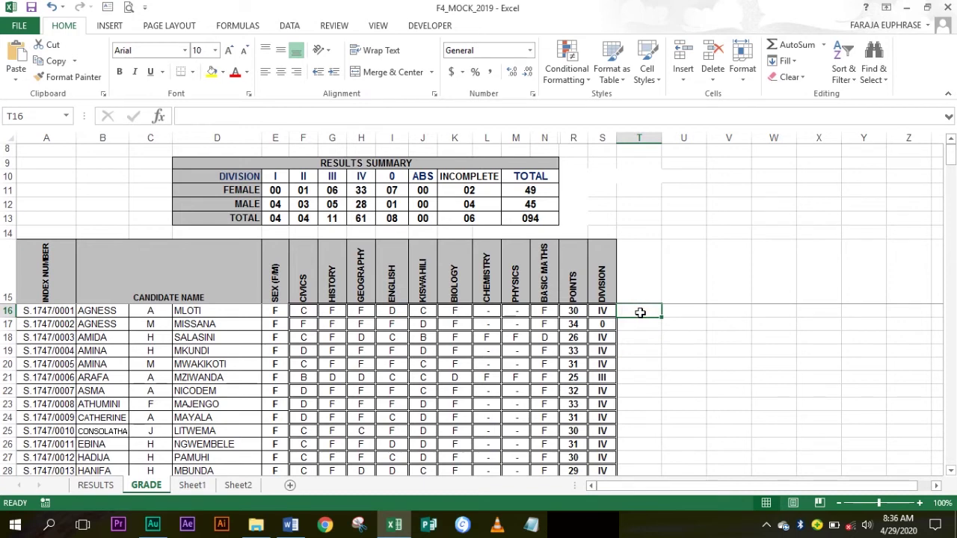
key("ctrl+v")
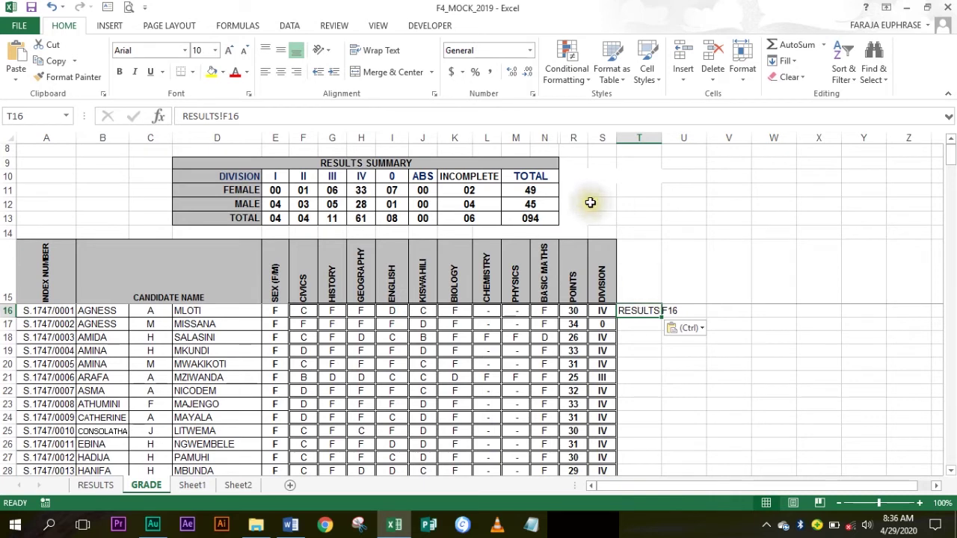
left_click(183, 116)
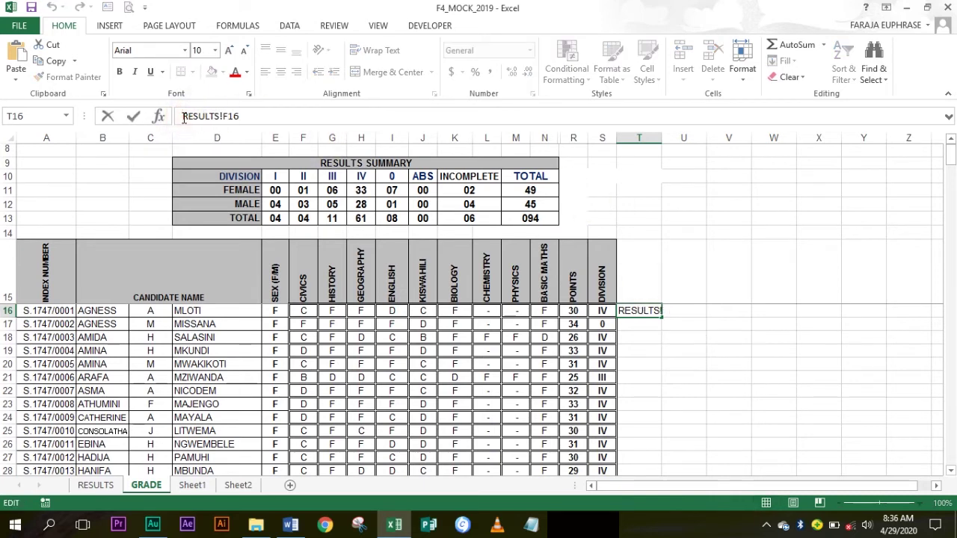
type("=")
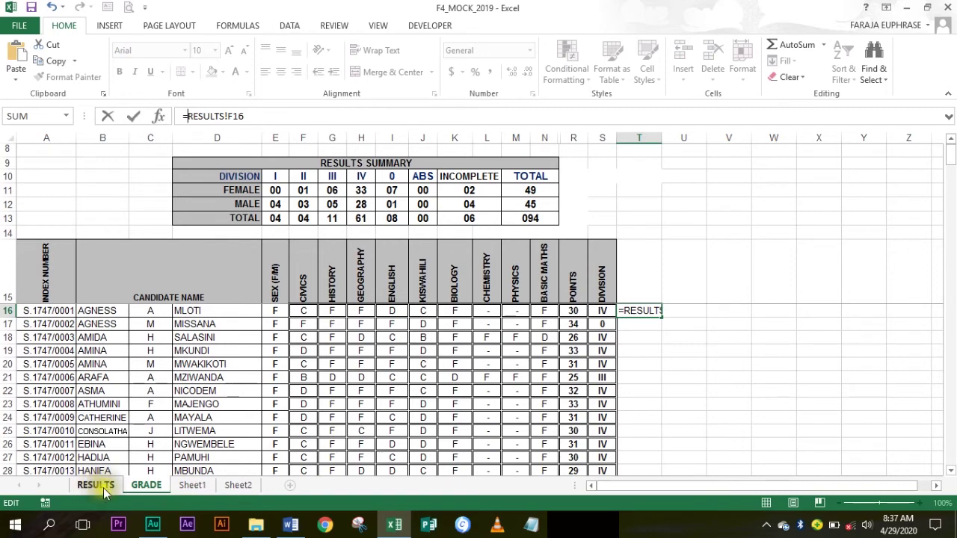
left_click(252, 116)
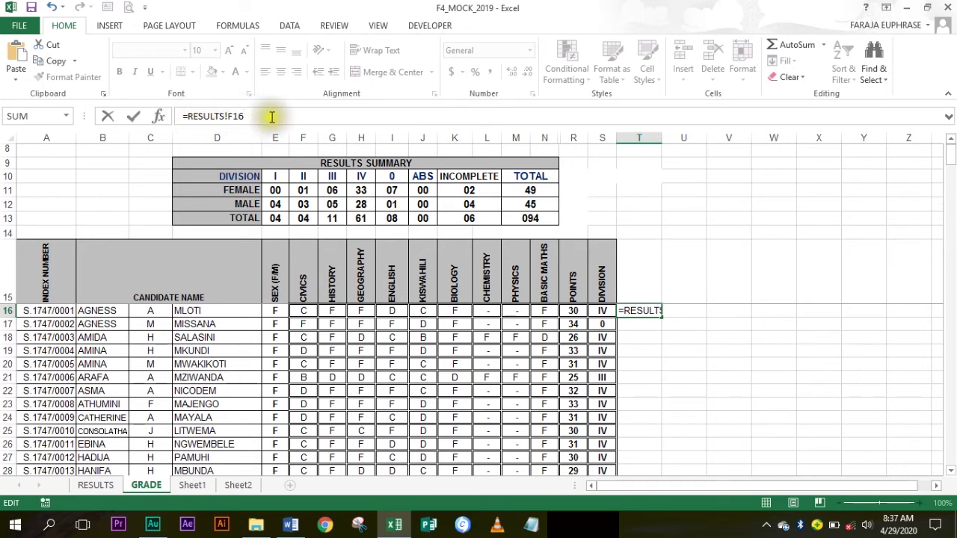
key("Return")
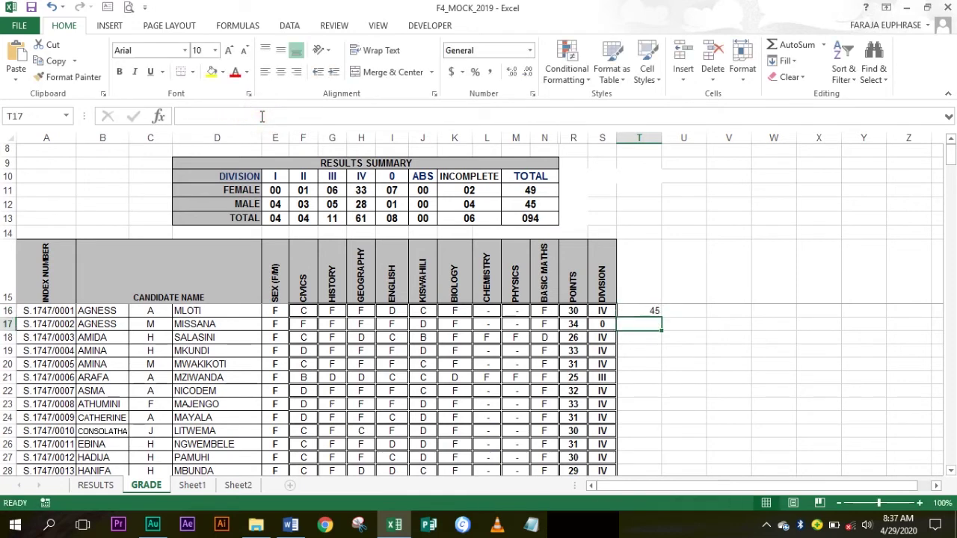
Compare the result of the formula in T16 of GRADE with the first candidate's Civics mark in F16 of RESULTS
left_click(645, 309)
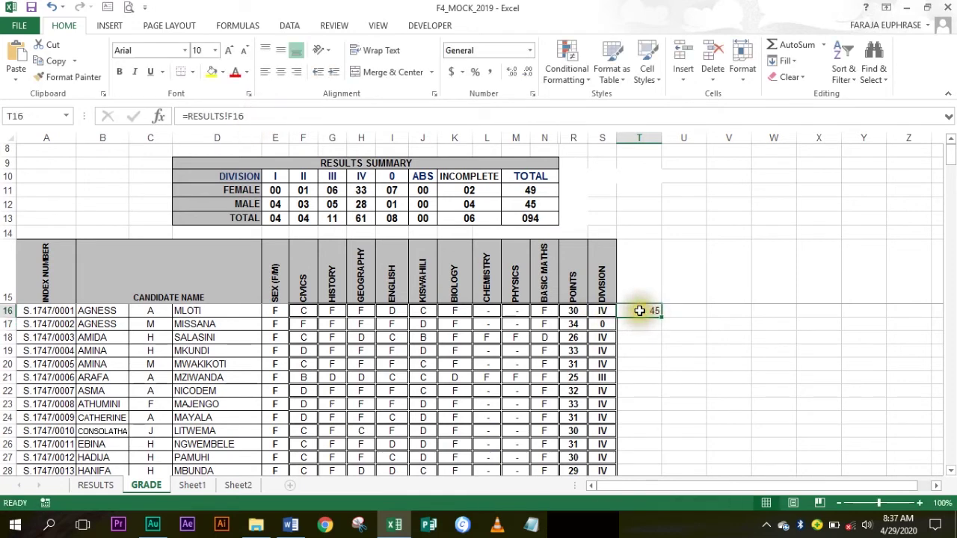
left_click(97, 485)
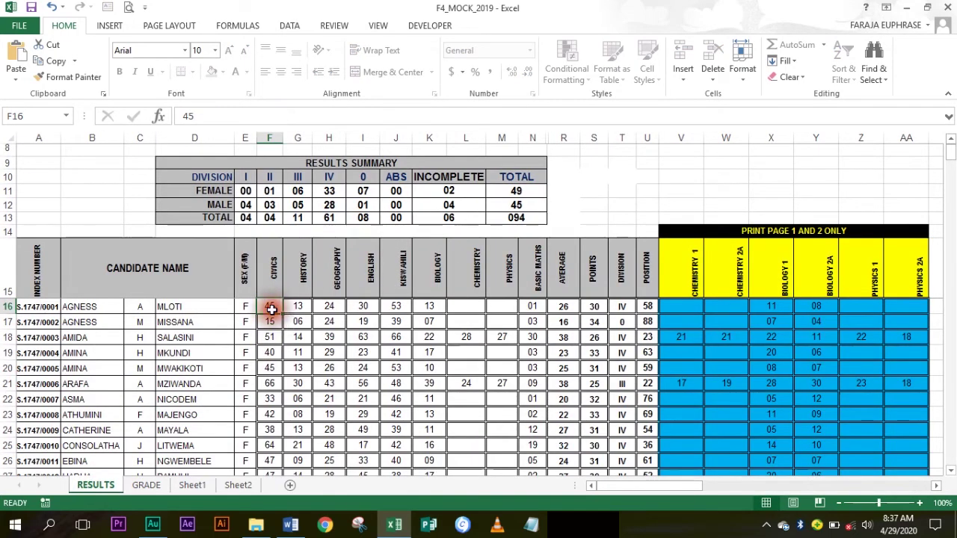
left_click(143, 486)
left_click(645, 321)
left_click(645, 310)
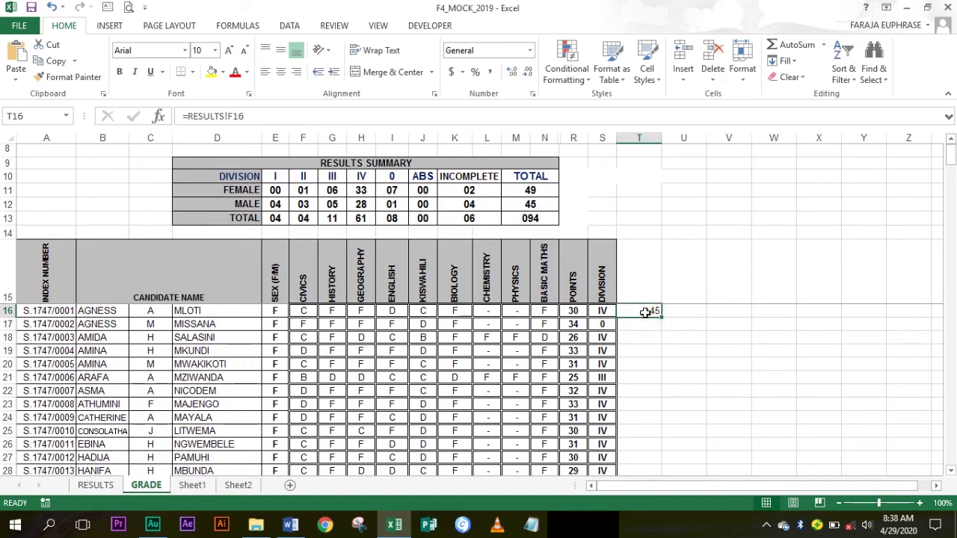
Examine the nested IF grade formula in F16 of GRADE against the Civics mark it references on the RESULTS sheet
left_click(305, 313)
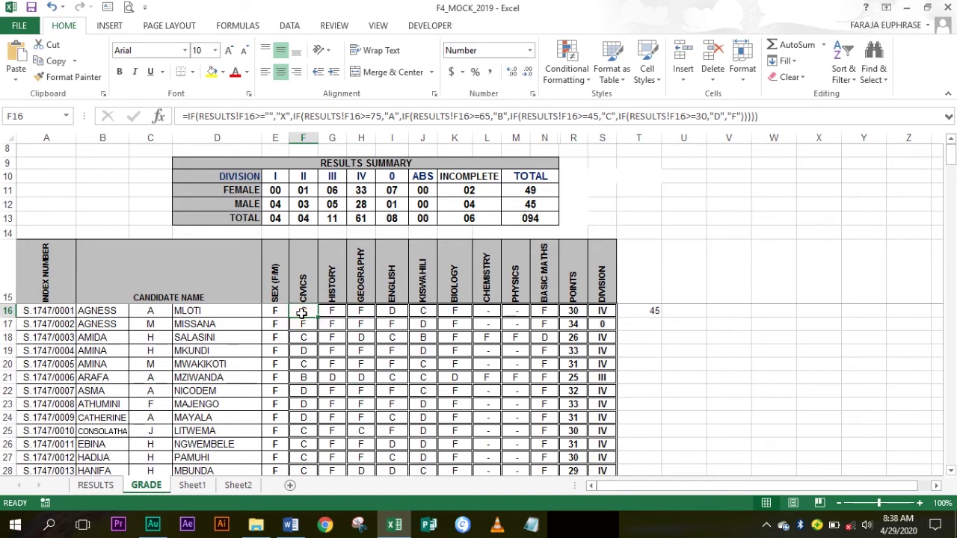
left_click(768, 116)
key("Return")
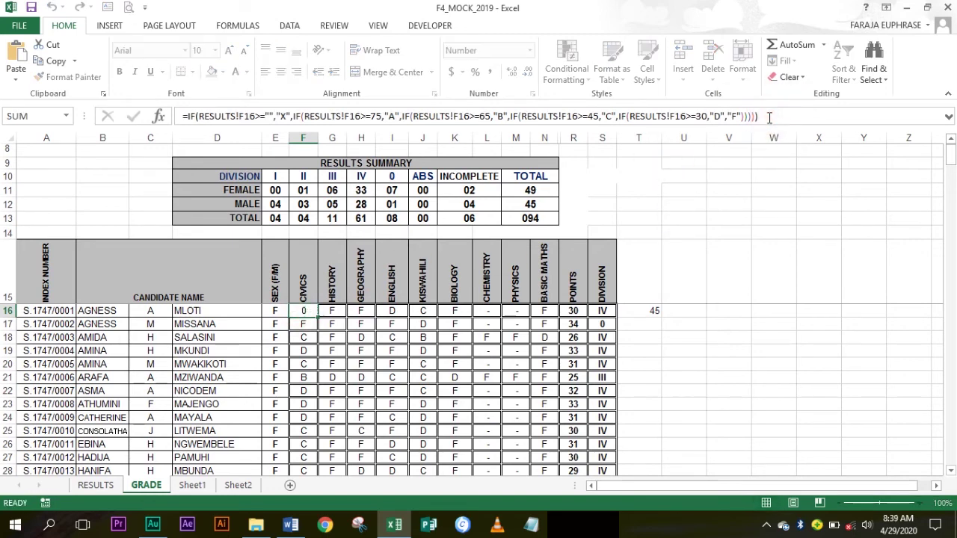
left_click(95, 485)
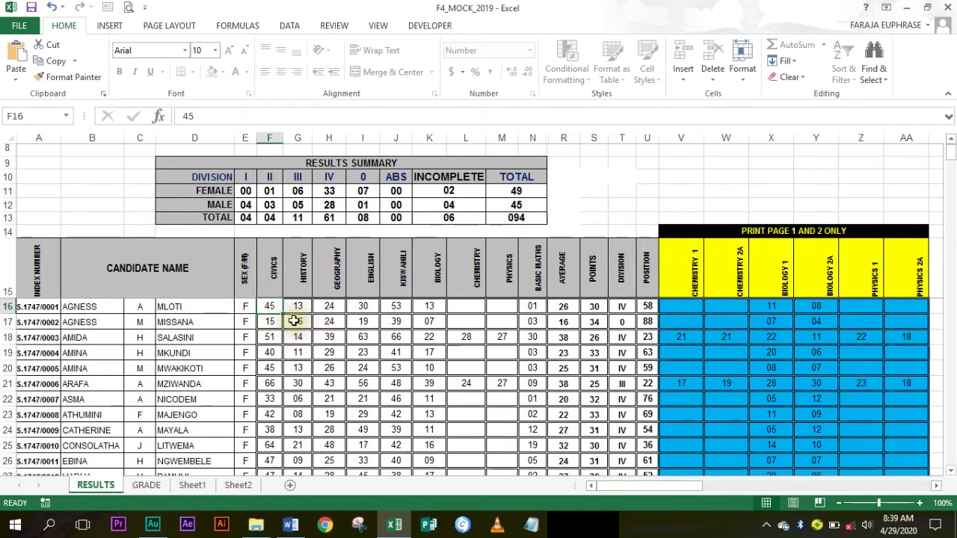
left_click(147, 485)
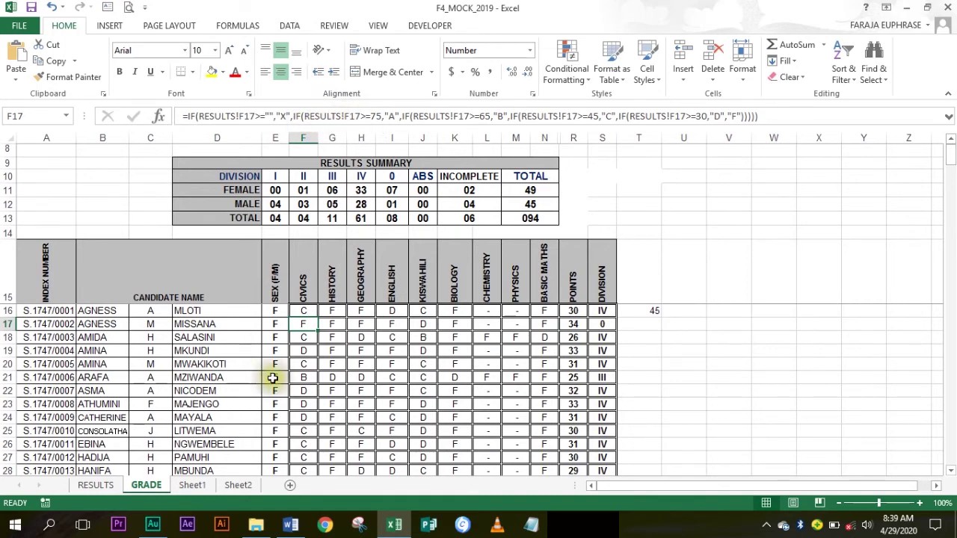
left_click(303, 311)
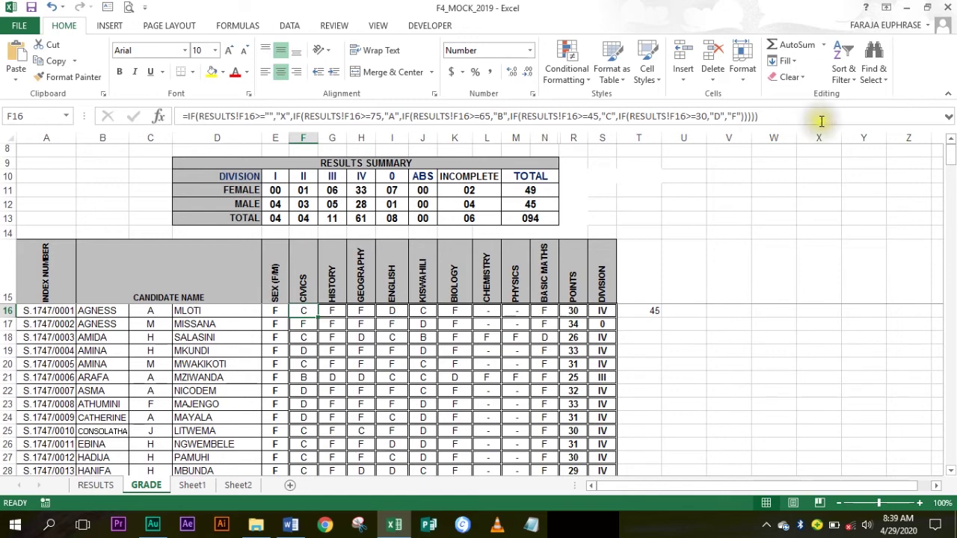
left_click(772, 117)
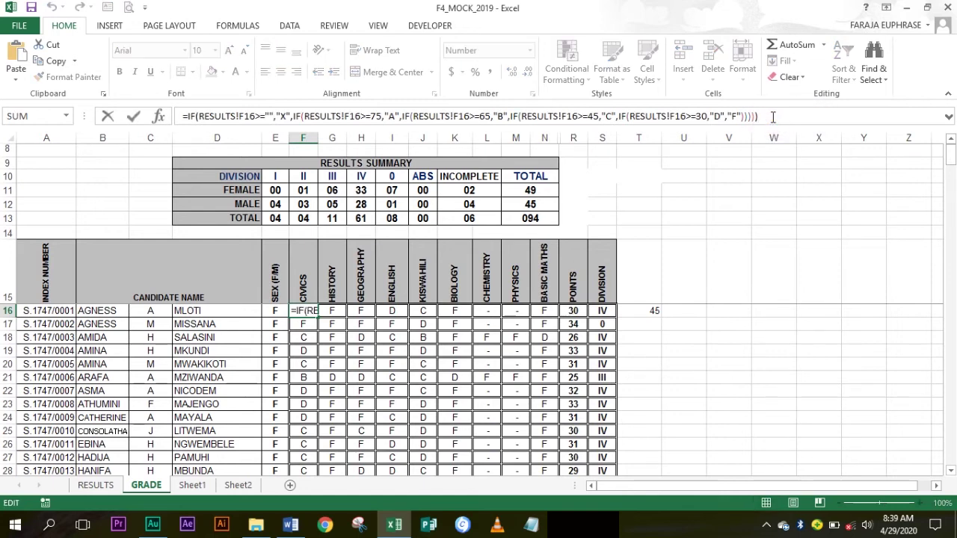
key("Return")
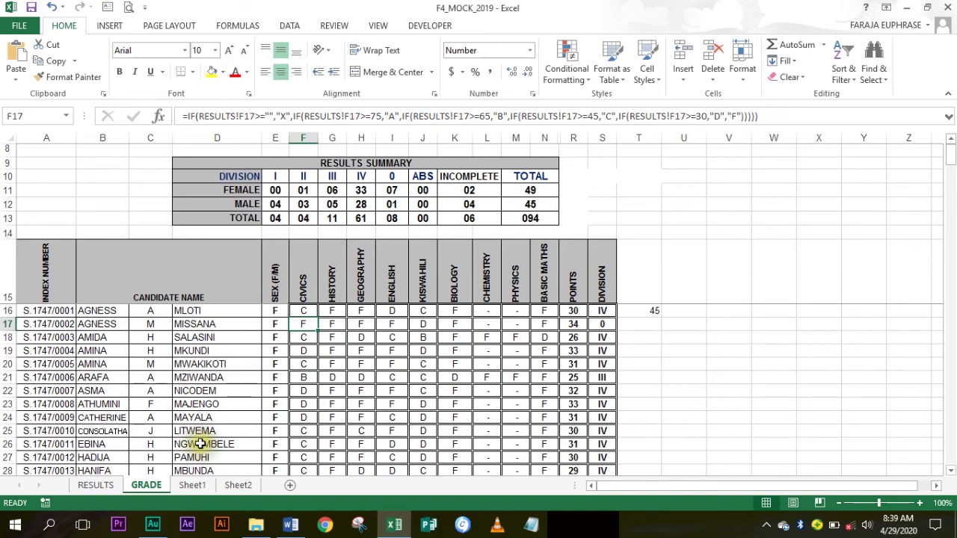
left_click(95, 486)
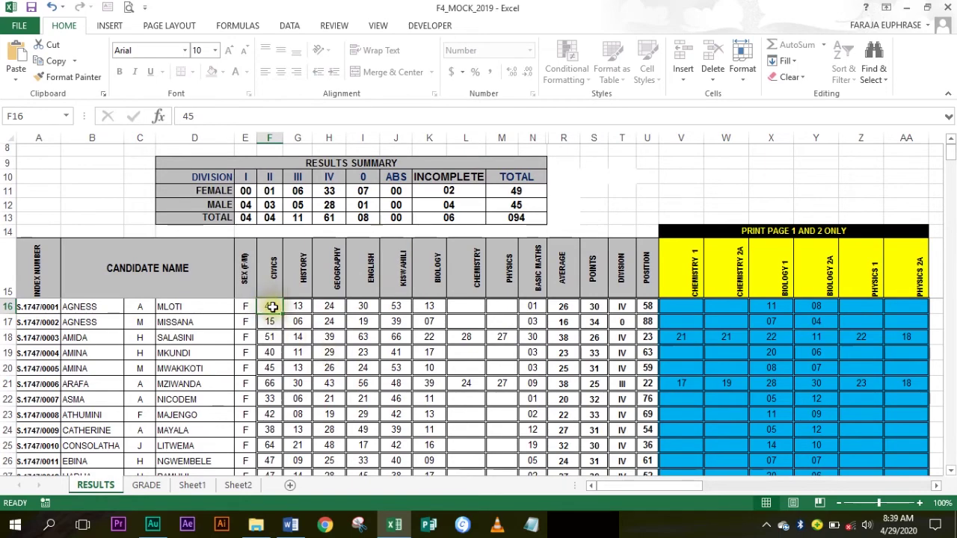
left_click(147, 485)
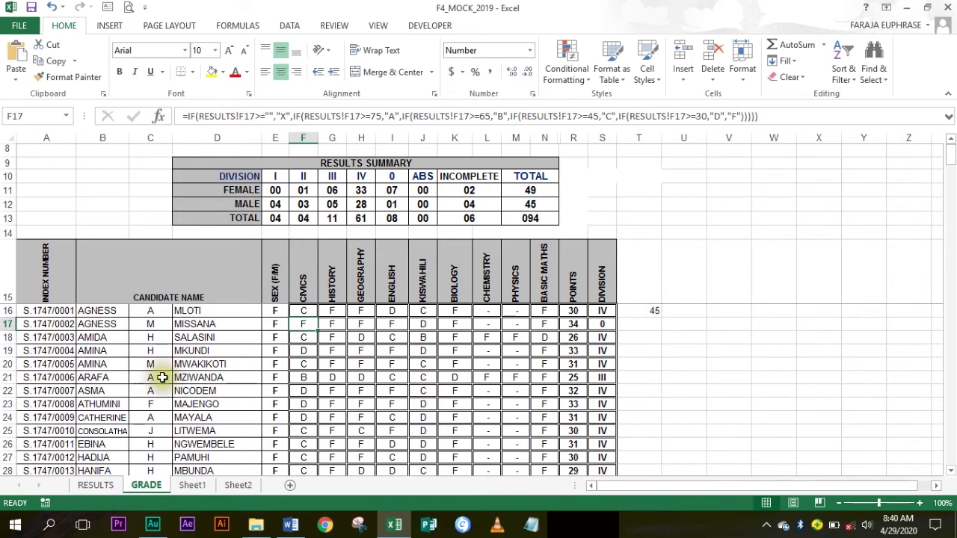
Check the formulas that bring the first candidate's index number and first name into A16 and B16 of GRADE
left_click(46, 311)
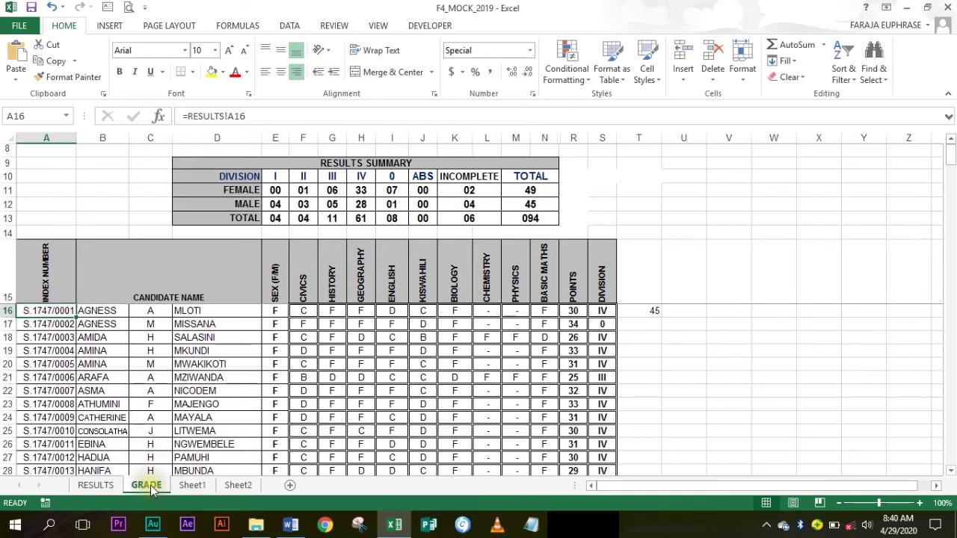
left_click(98, 480)
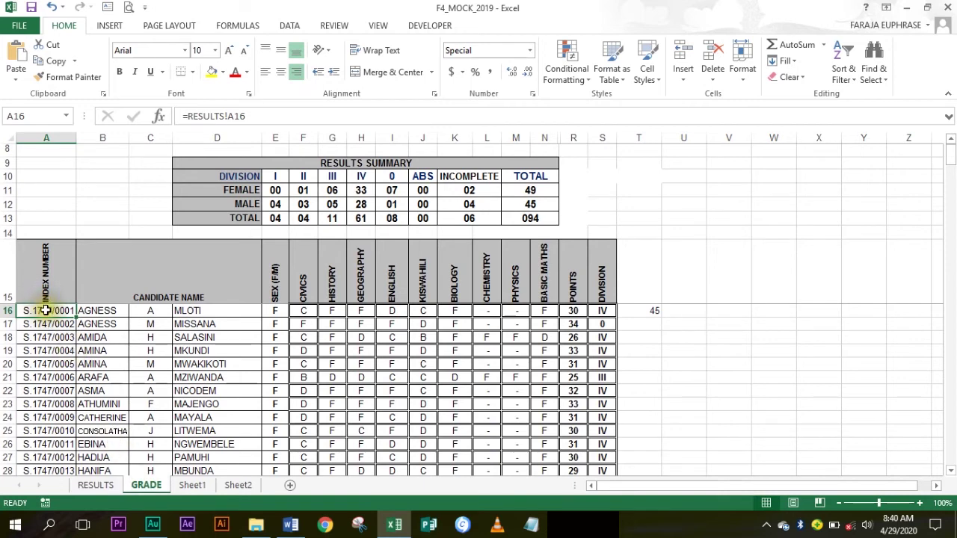
left_click(104, 313)
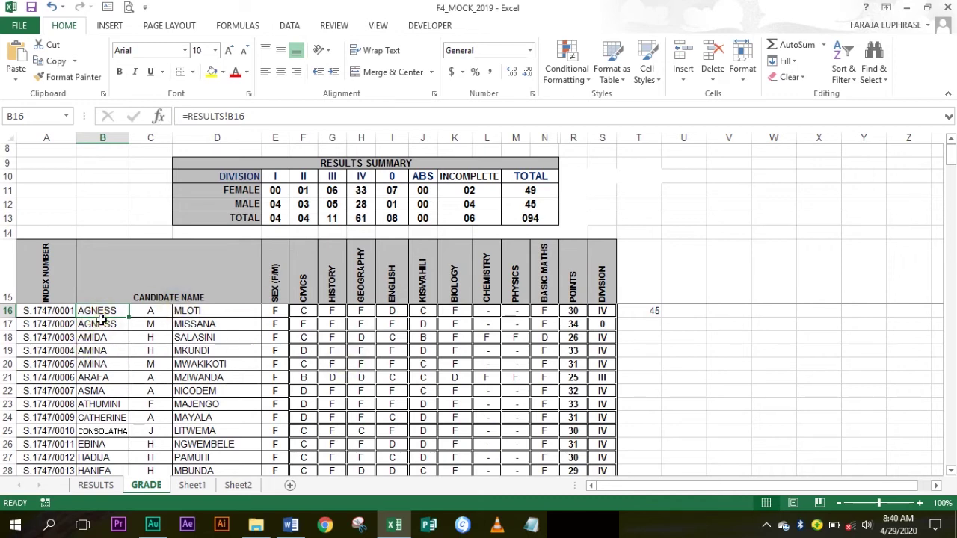
Clear all index numbers and candidate names from A16:D109 on the GRADE sheet
mouse_move(30, 312)
left_mouse_down()
mouse_move(213, 389)
mouse_move(218, 504)
mouse_move(228, 516)
mouse_move(222, 447)
left_mouse_up()
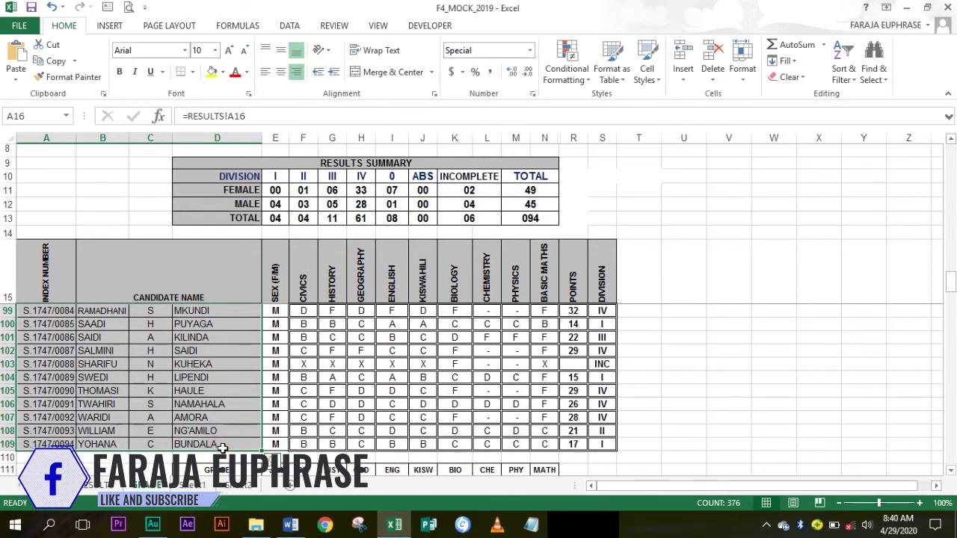
key("Delete")
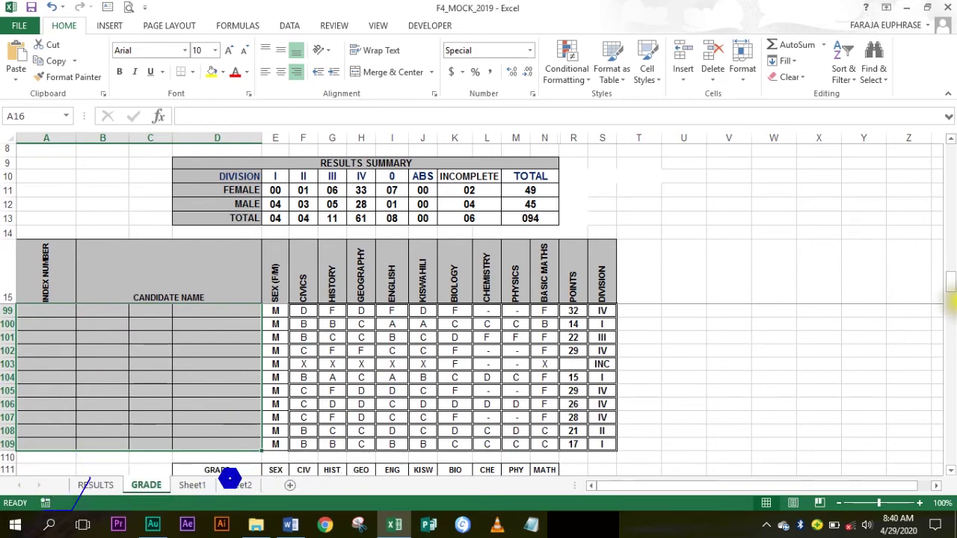
left_click_drag(951, 282, 948, 134)
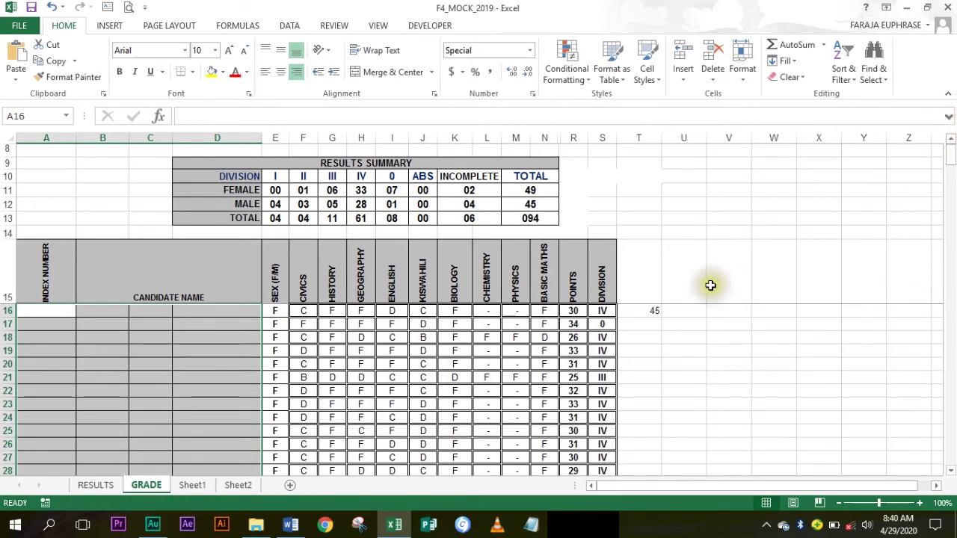
Locate the first candidate's index number in A16 of RESULTS as the source for the empty cell A16 of GRADE
left_click(48, 314)
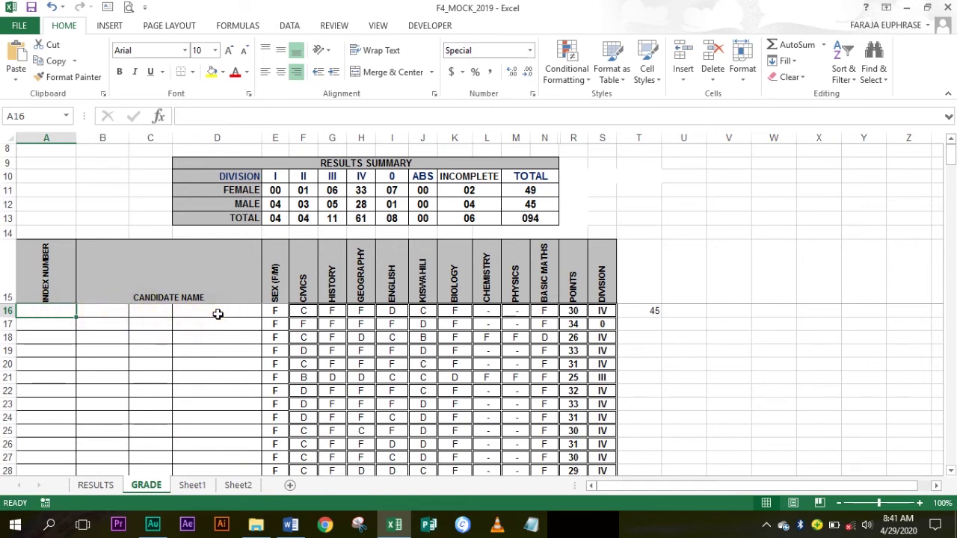
left_click(90, 350)
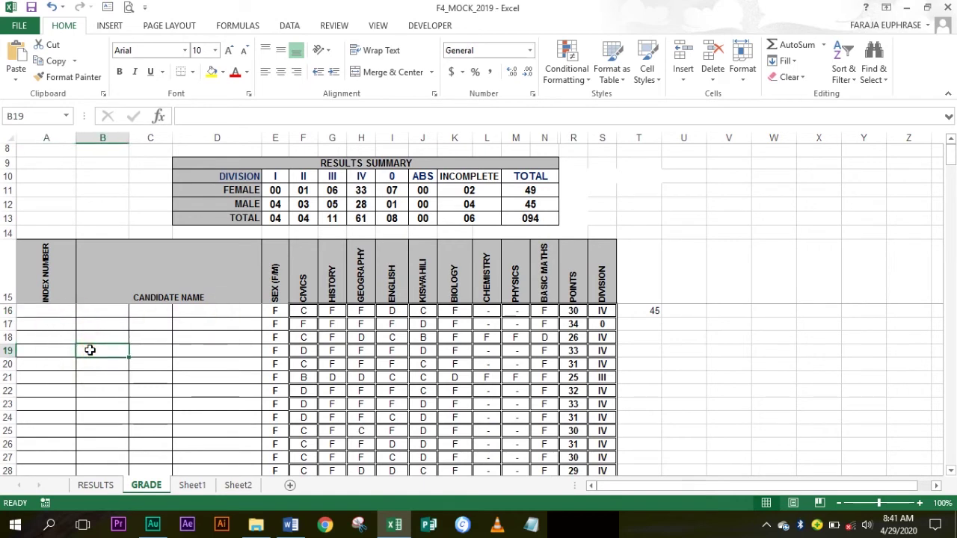
left_click(93, 486)
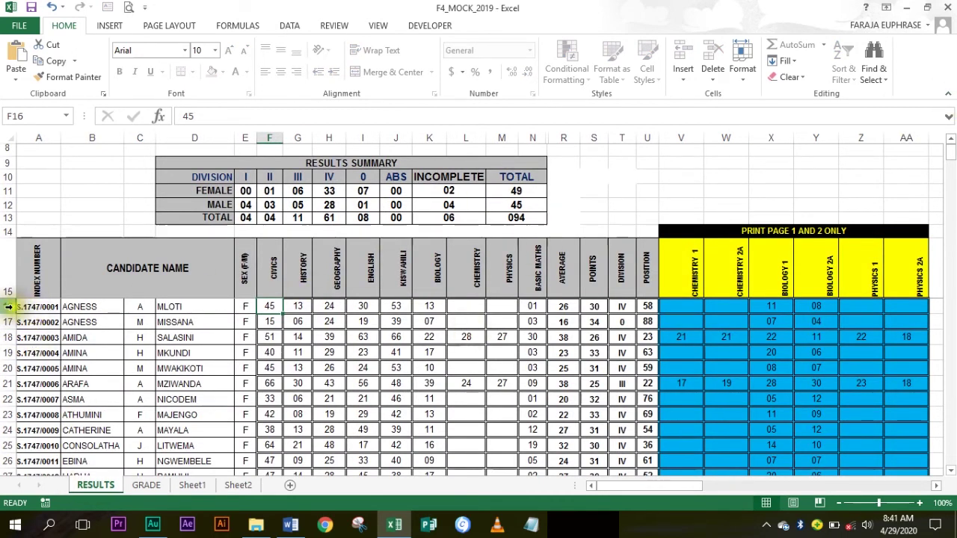
left_click(37, 307)
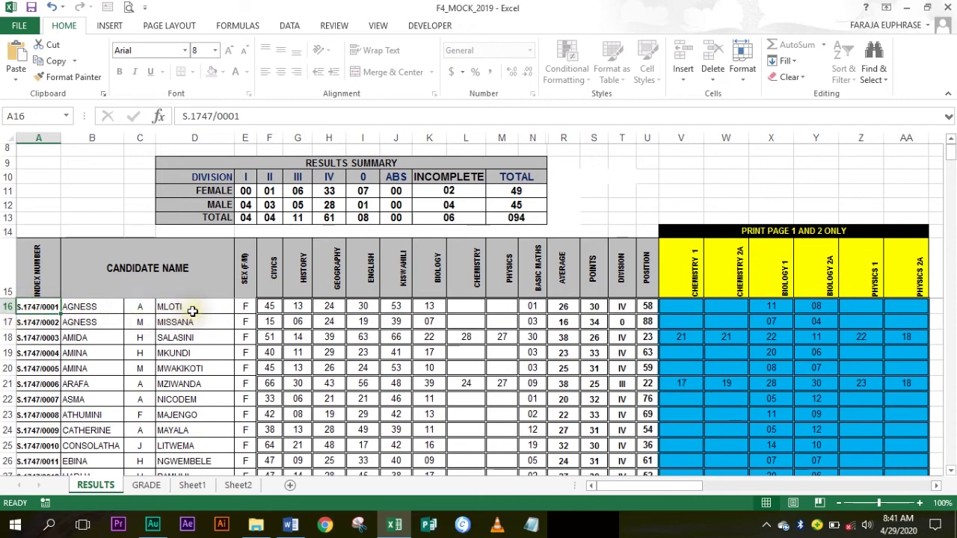
left_click(146, 485)
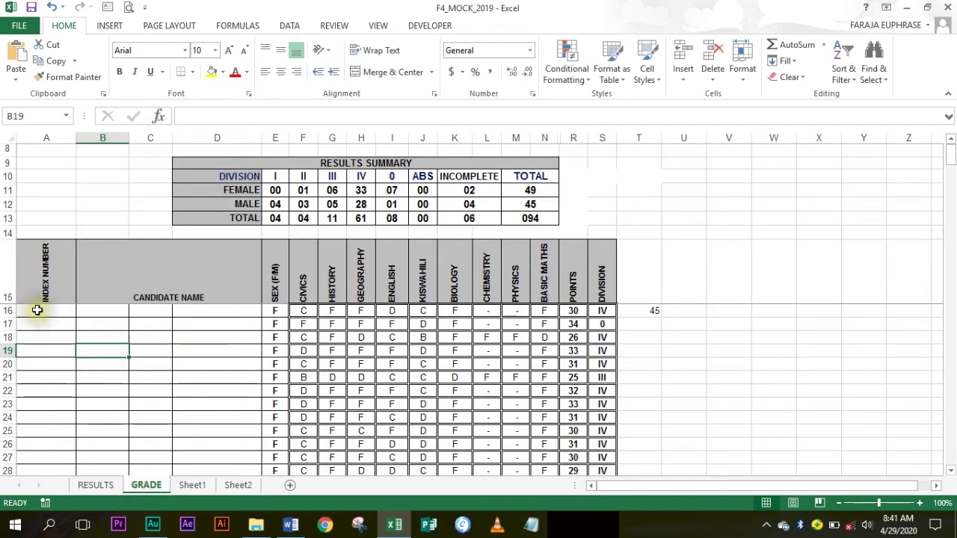
left_click(37, 310)
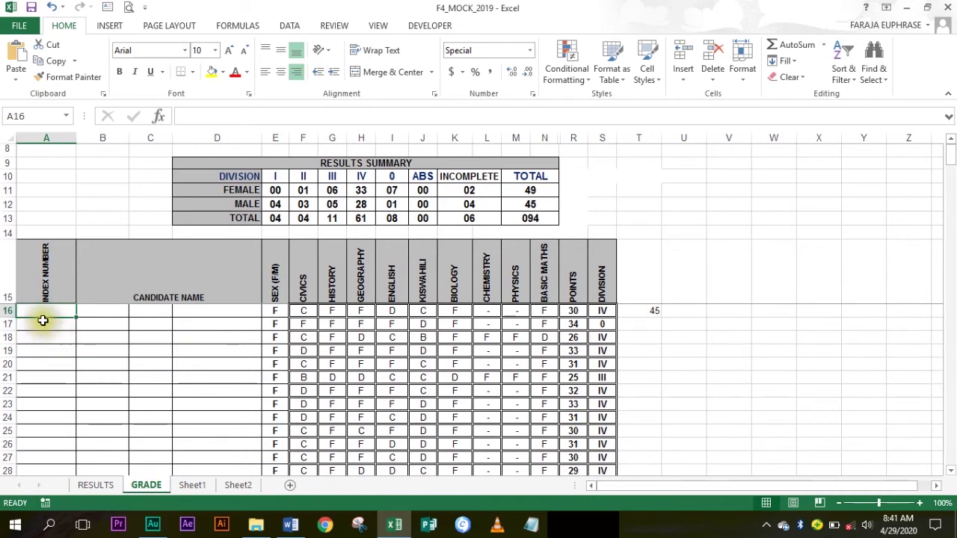
left_click(35, 312)
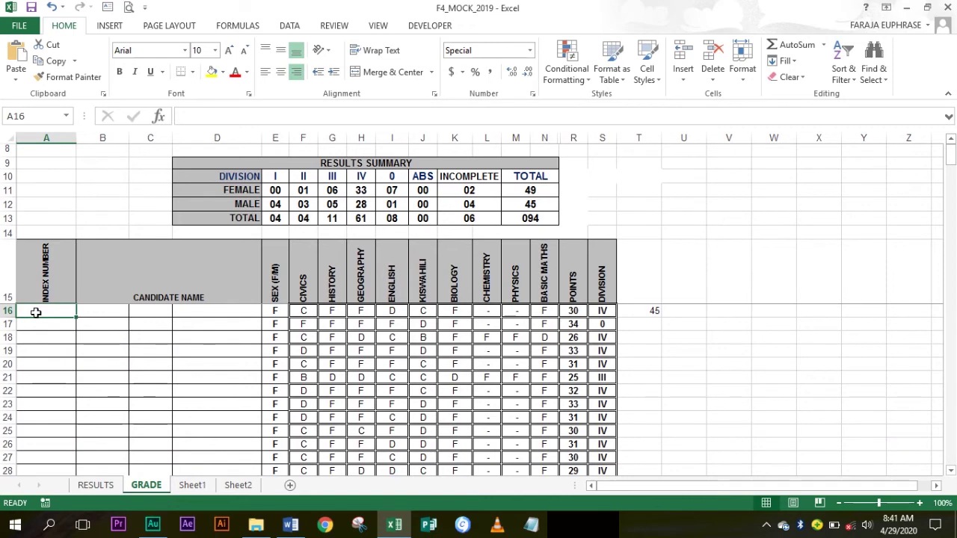
left_click(190, 118)
type("=")
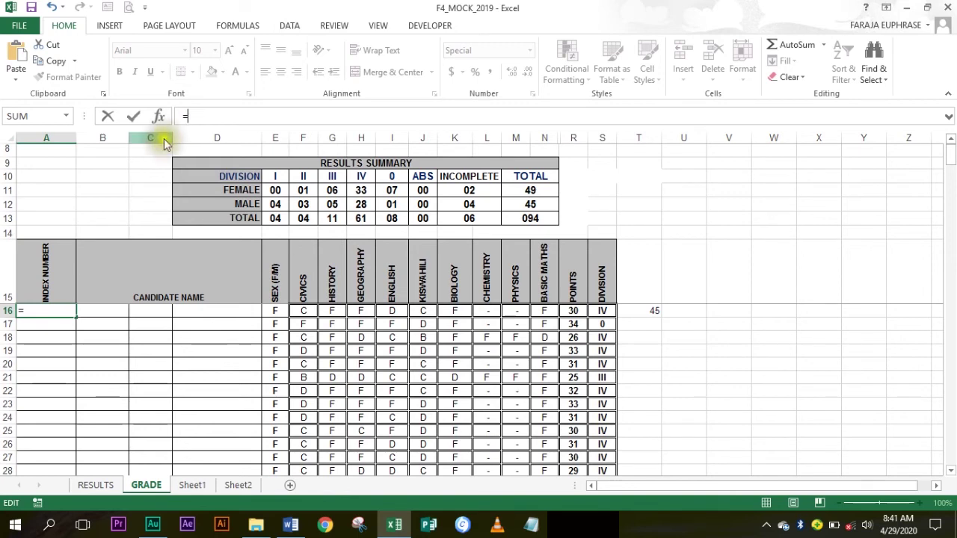
key("BackSpace")
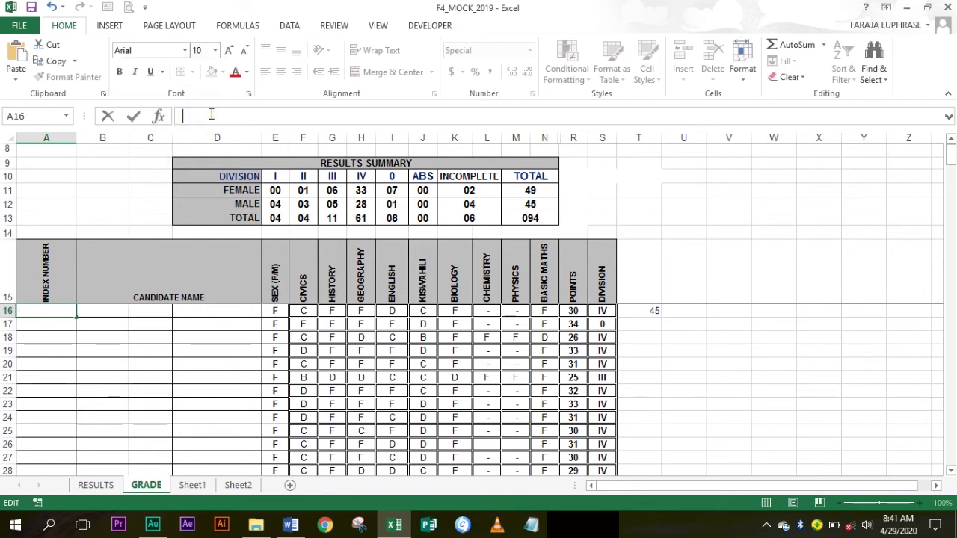
left_click(37, 323)
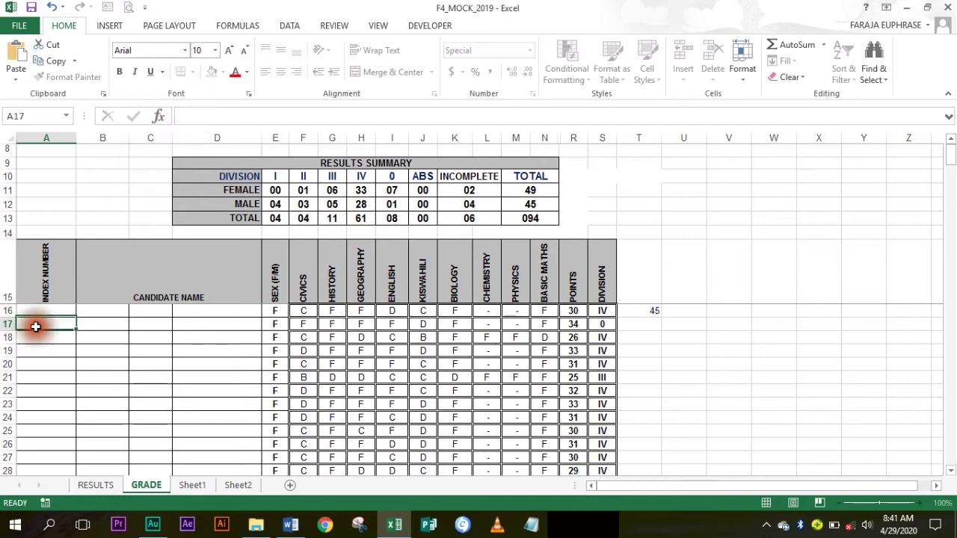
left_click(36, 314)
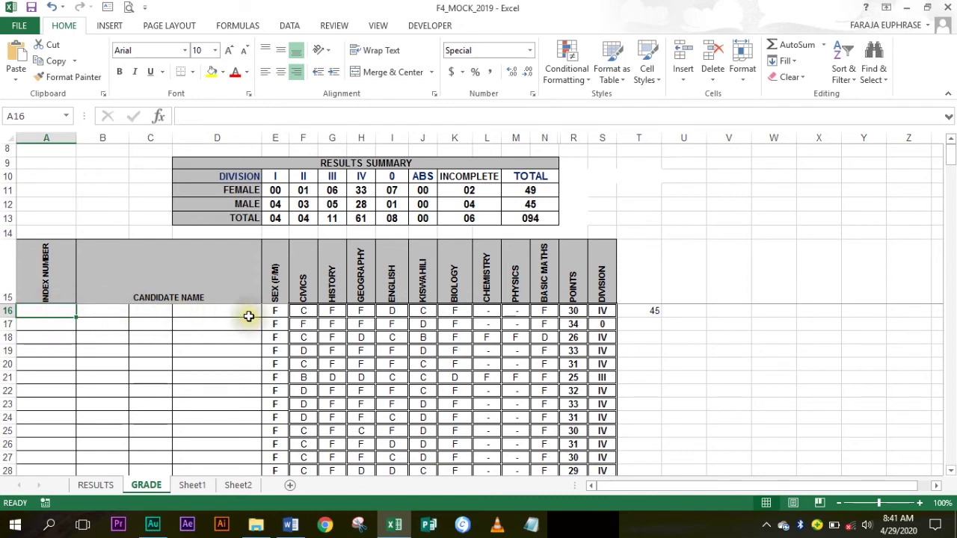
Enter the formula =RESULTS!A16 in cell A16 of the GRADE sheet to bring in the first candidate's index number
left_click(189, 114)
type("=")
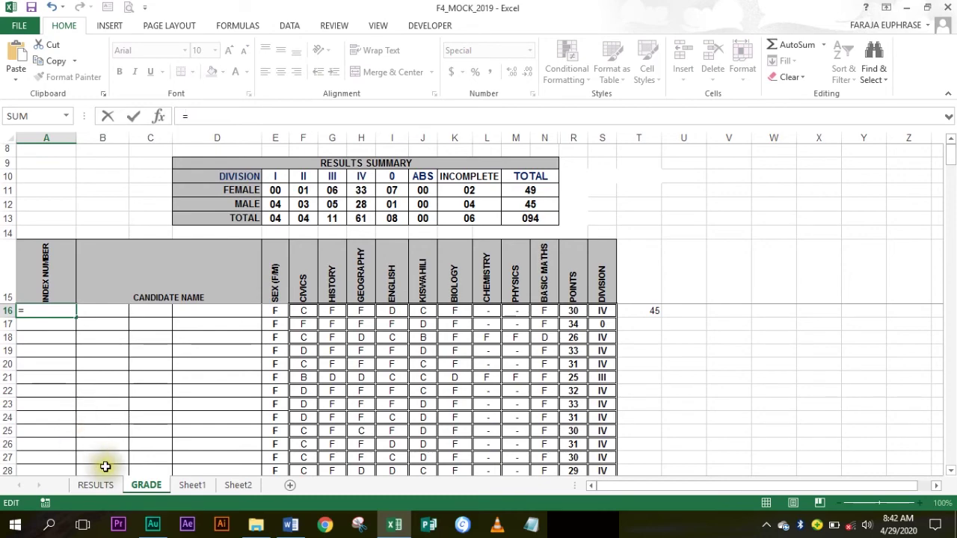
left_click(96, 485)
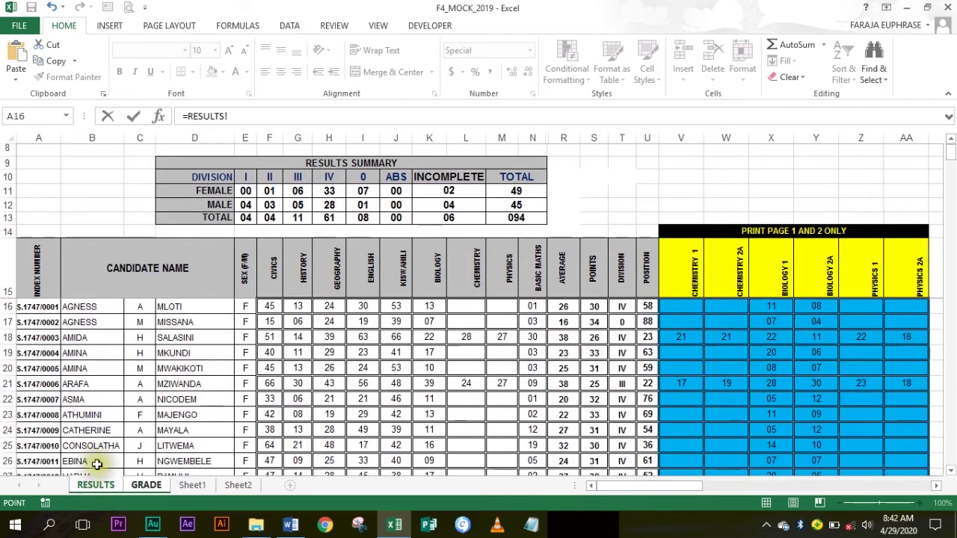
left_click(35, 307)
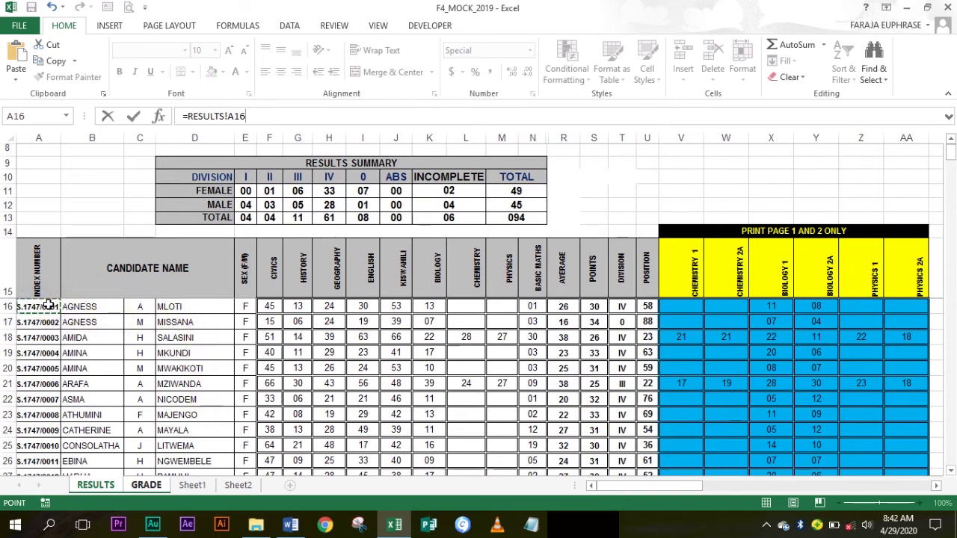
key("Return")
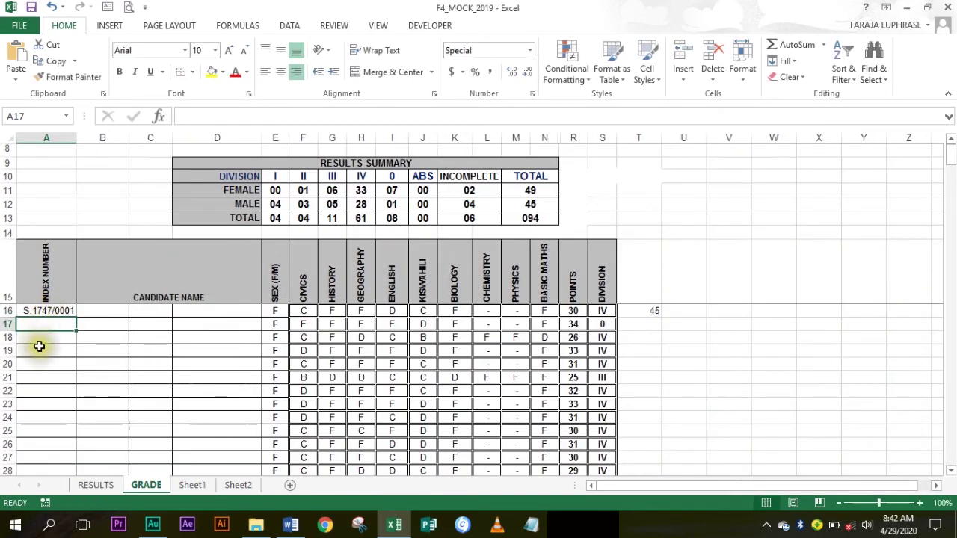
Try filling the index number reference from A16 down to A18 on GRADE, and undo the fill
left_click(49, 310)
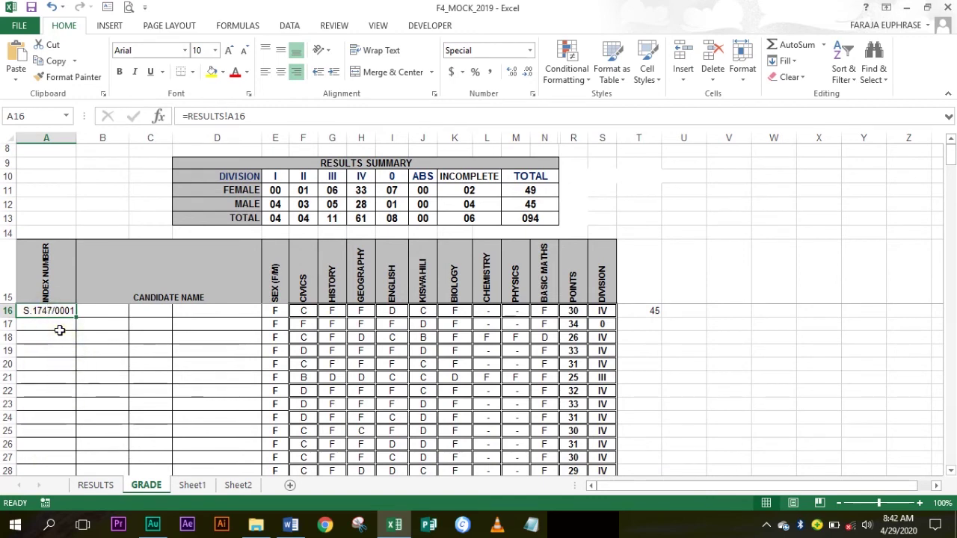
left_click_drag(75, 319, 77, 348)
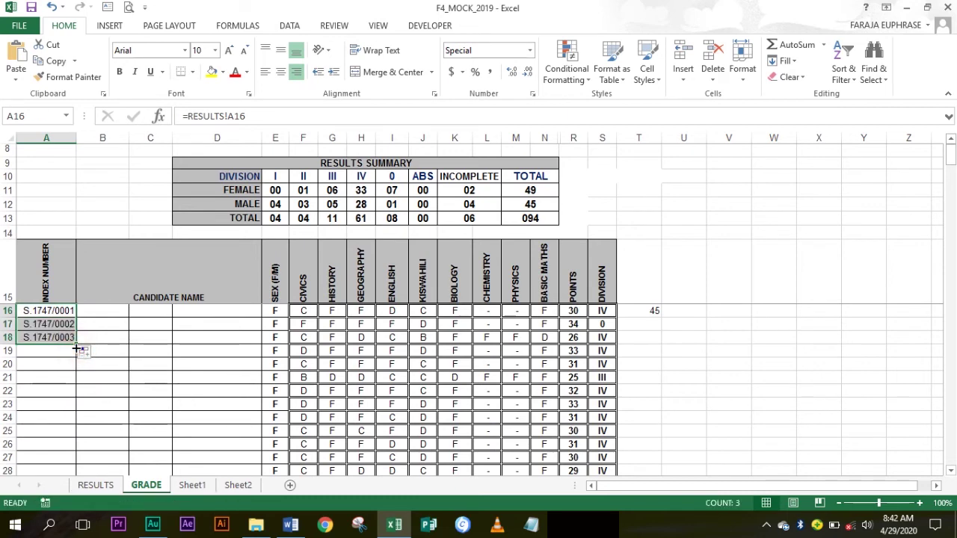
key("ctrl+z")
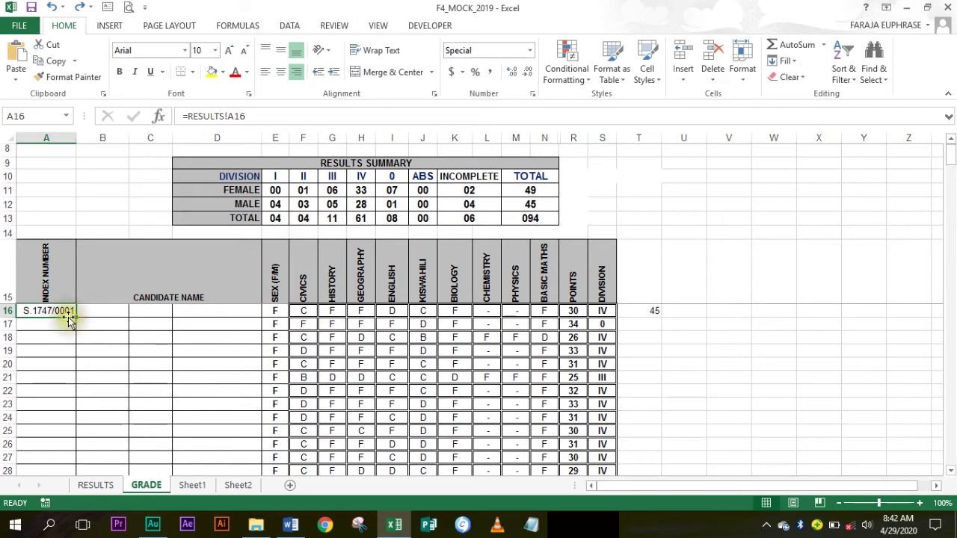
Fill the reference in A16 across to D16 on GRADE and compare the name cells with row 16 of RESULTS
left_click_drag(75, 318, 224, 321)
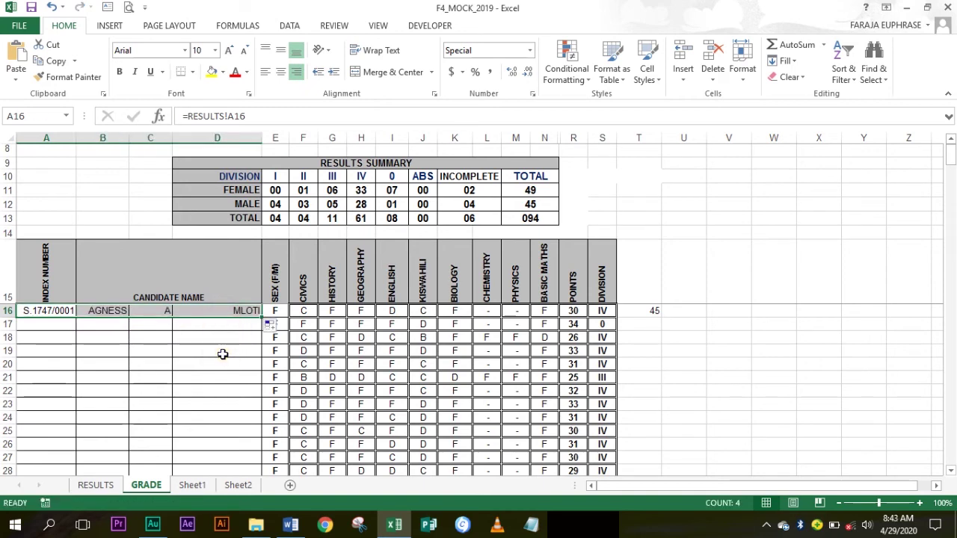
left_click(96, 486)
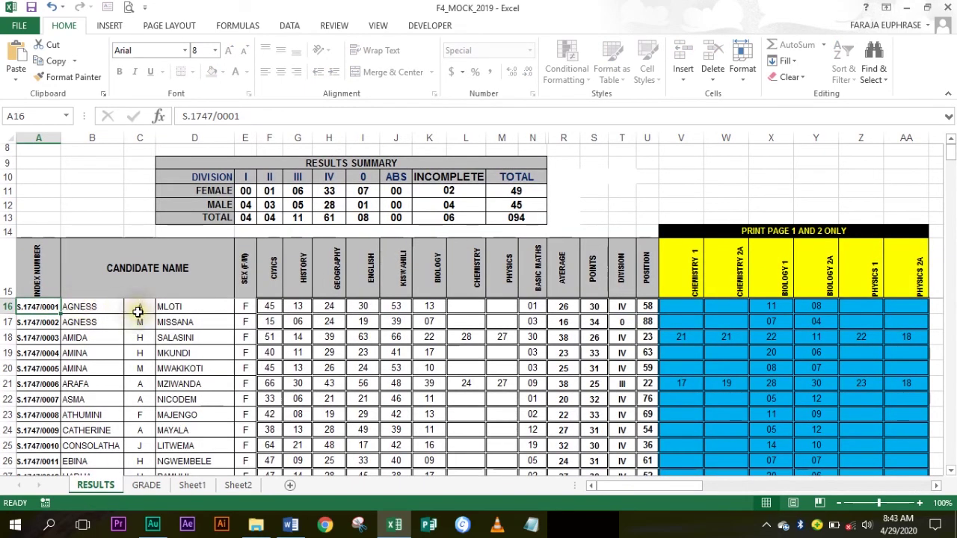
left_click(146, 486)
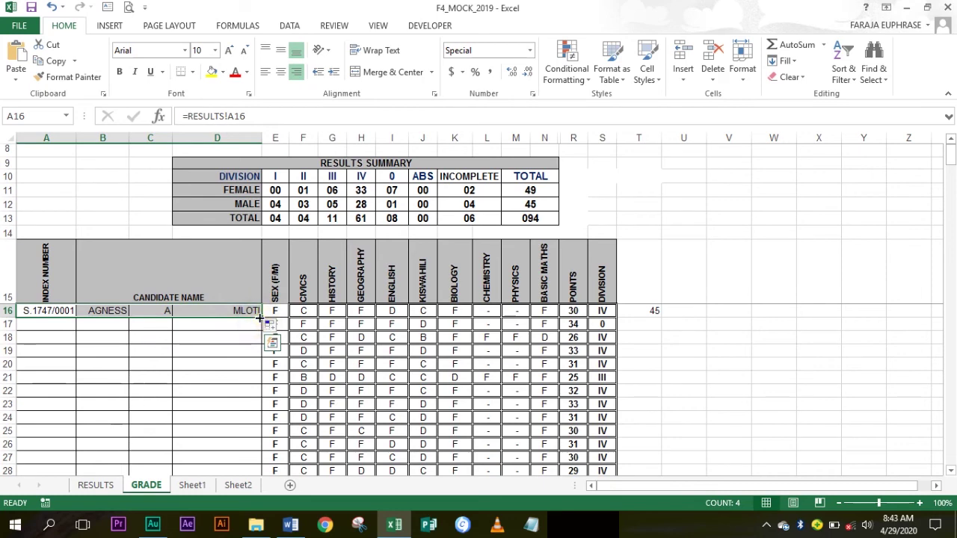
Fill the index number and candidate name references in A16:D16 down to row 109 of GRADE and review the completed list
left_click_drag(259, 318, 257, 410)
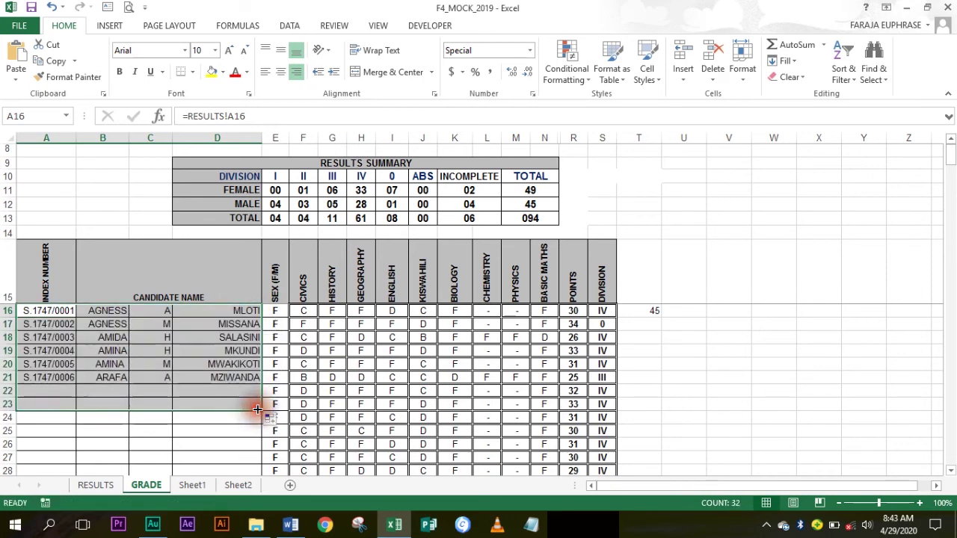
left_click_drag(953, 168, 949, 164)
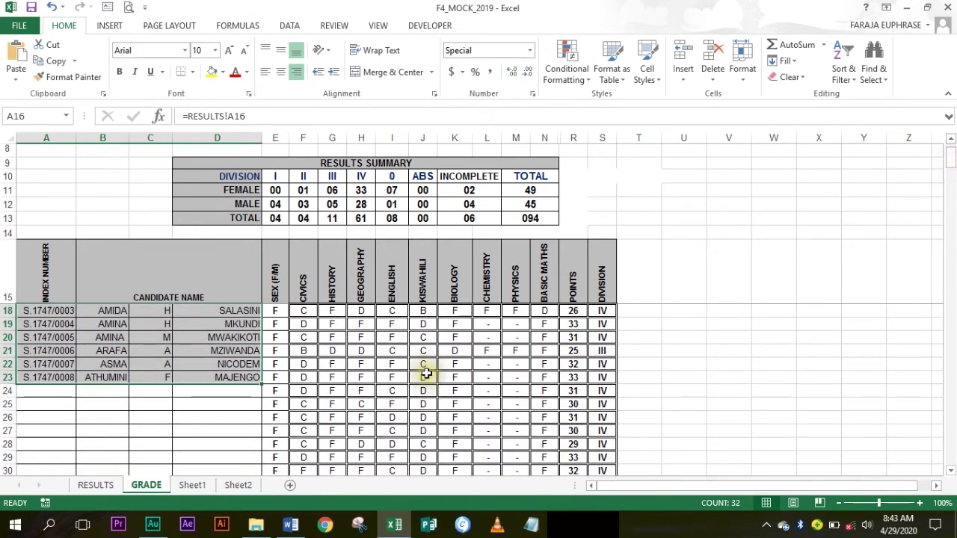
left_click_drag(260, 383, 259, 443)
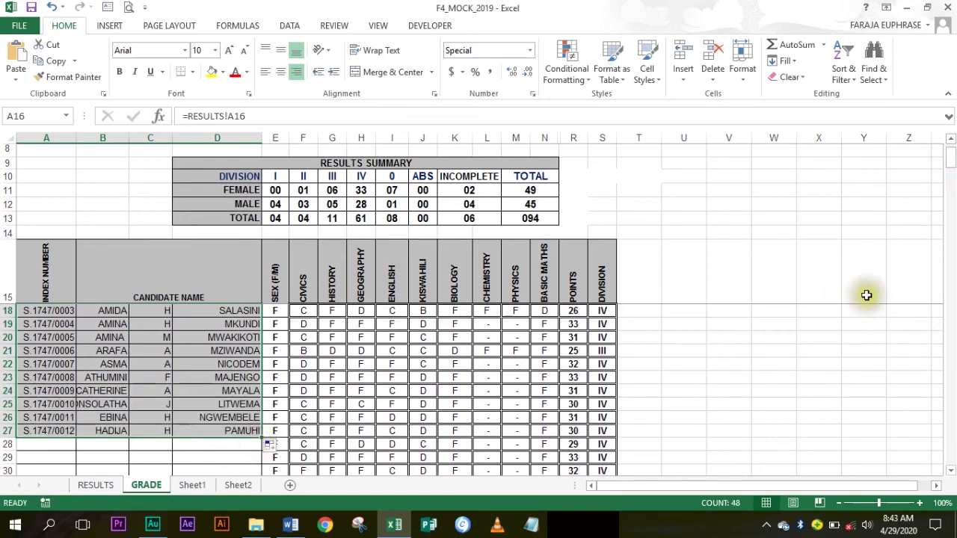
left_click_drag(950, 158, 952, 170)
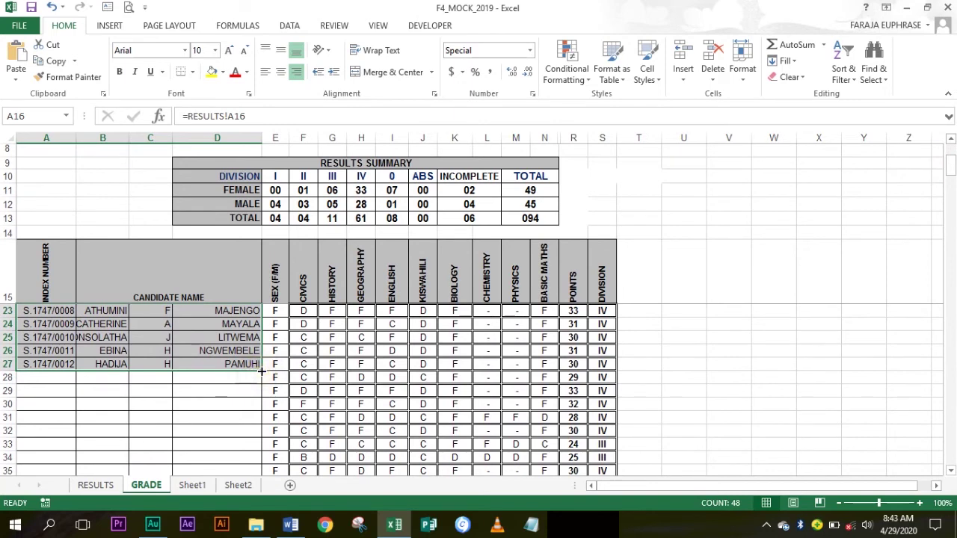
double_click(261, 371)
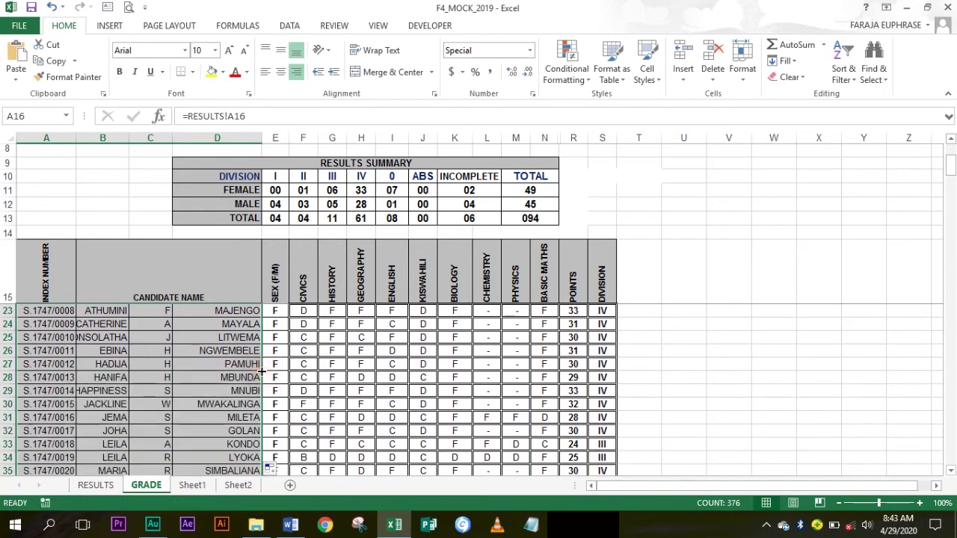
left_click_drag(949, 169, 950, 287)
left_click(722, 389)
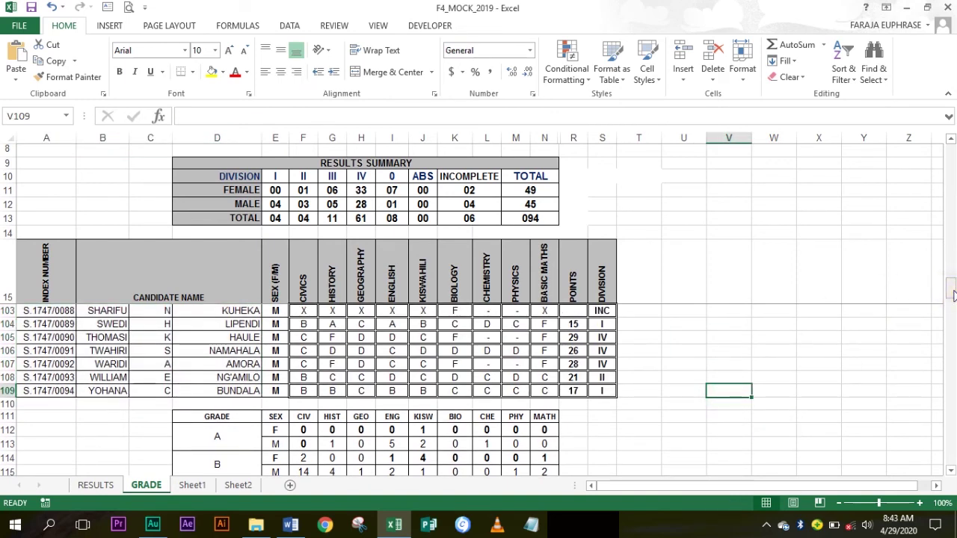
left_click_drag(951, 295, 951, 142)
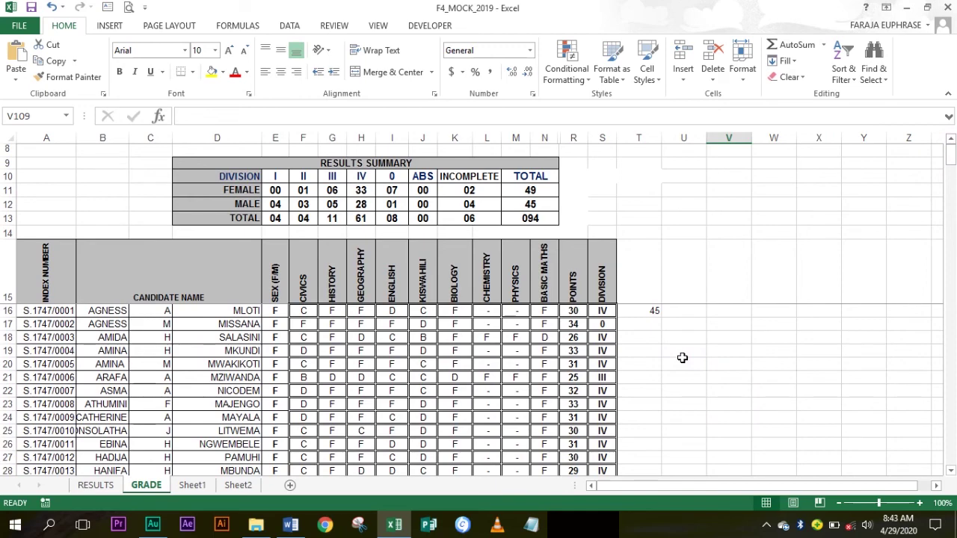
Check the first candidate's average, points and division cells R16, S16 and T16 on the RESULTS sheet
left_click(96, 485)
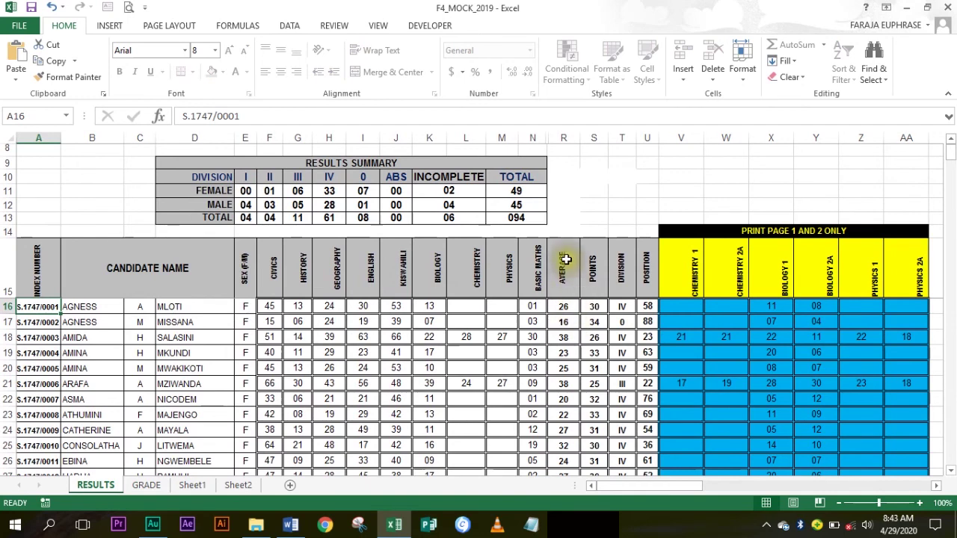
left_click(567, 306)
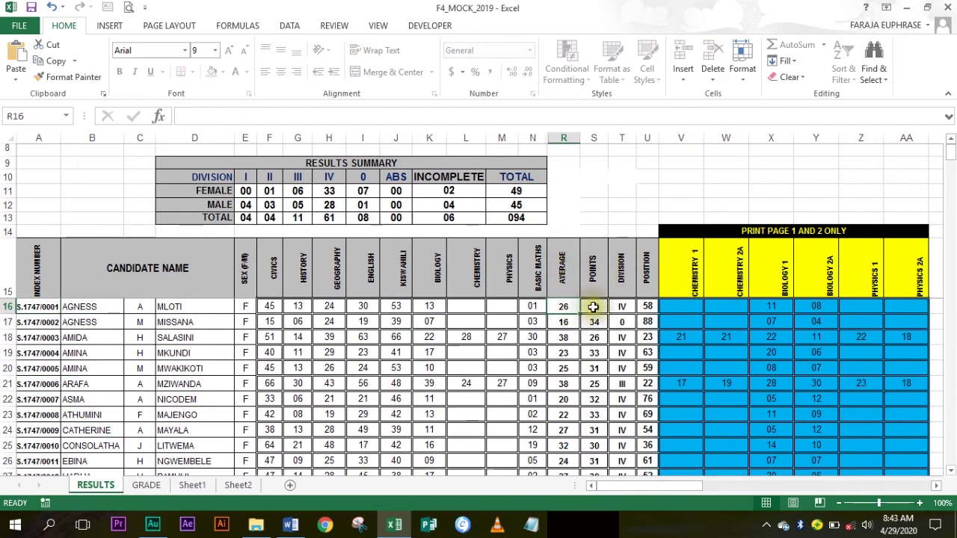
left_click(592, 307)
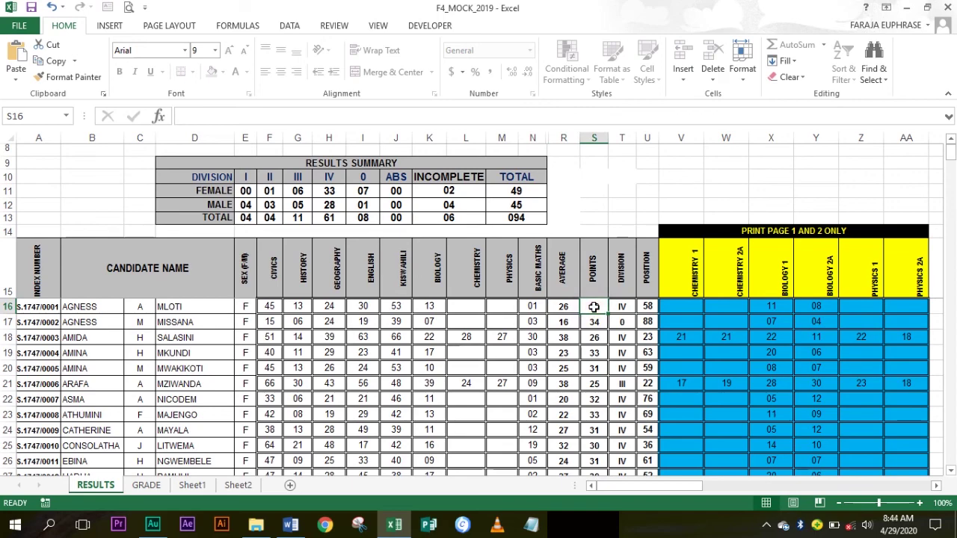
left_click(623, 307)
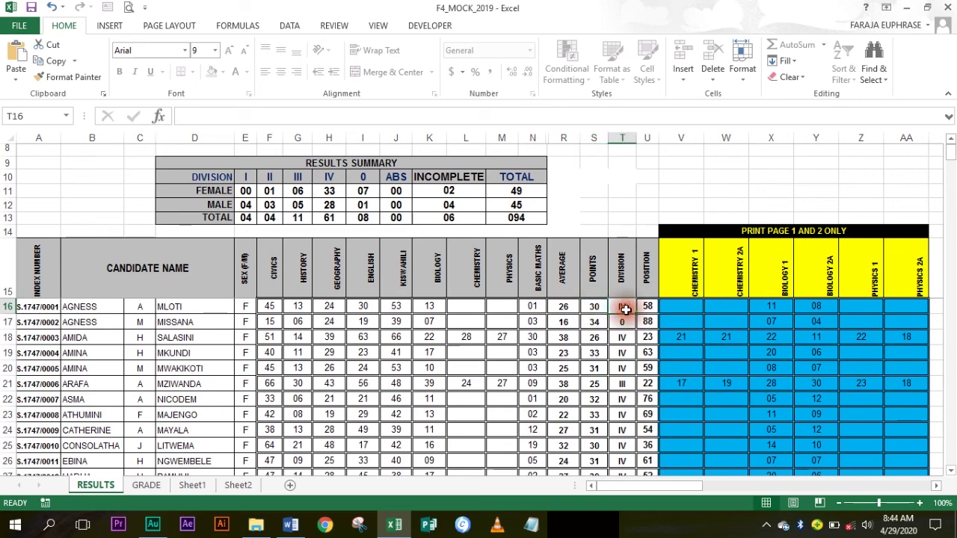
Inspect the formulas in R16 and S16 of GRADE that reference the points and division on RESULTS
left_click(147, 485)
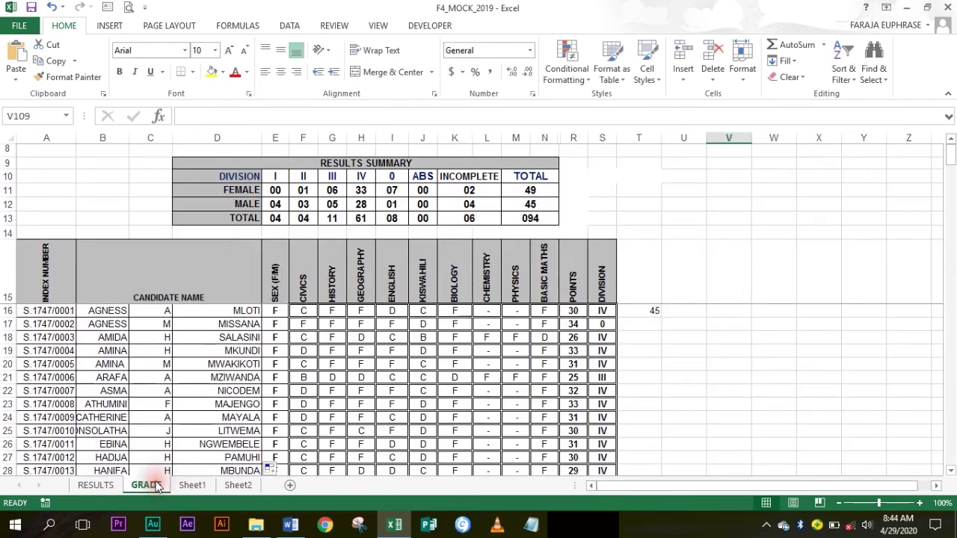
left_click(573, 311)
left_click(603, 311)
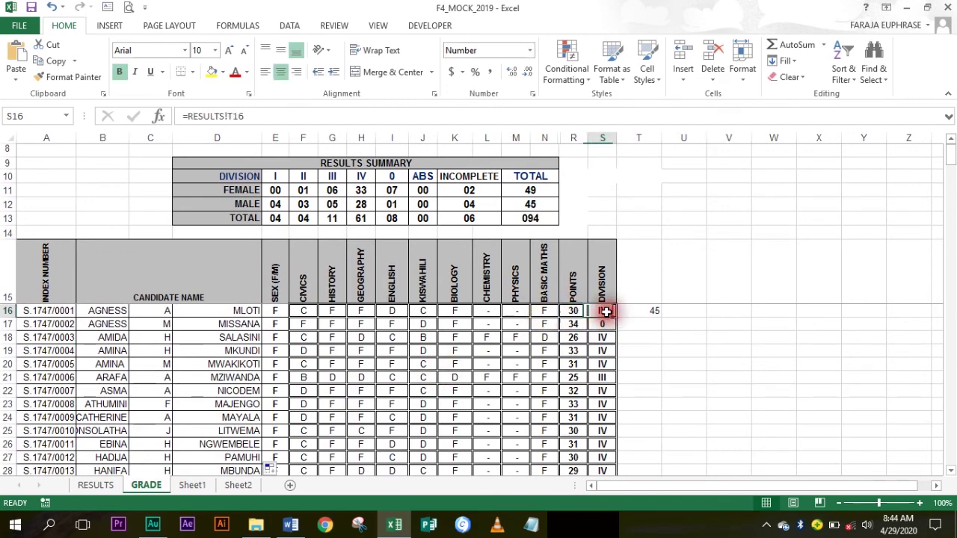
left_click(90, 485)
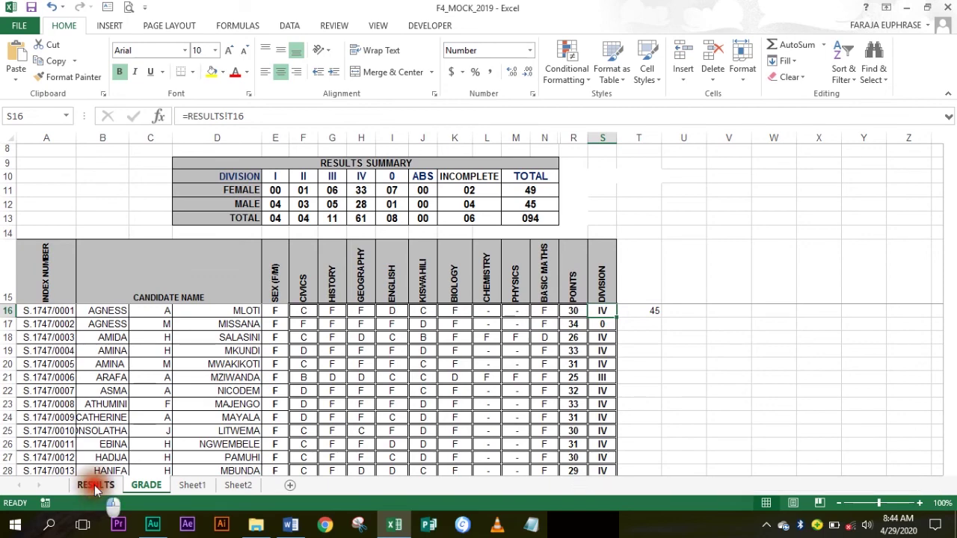
left_click(144, 485)
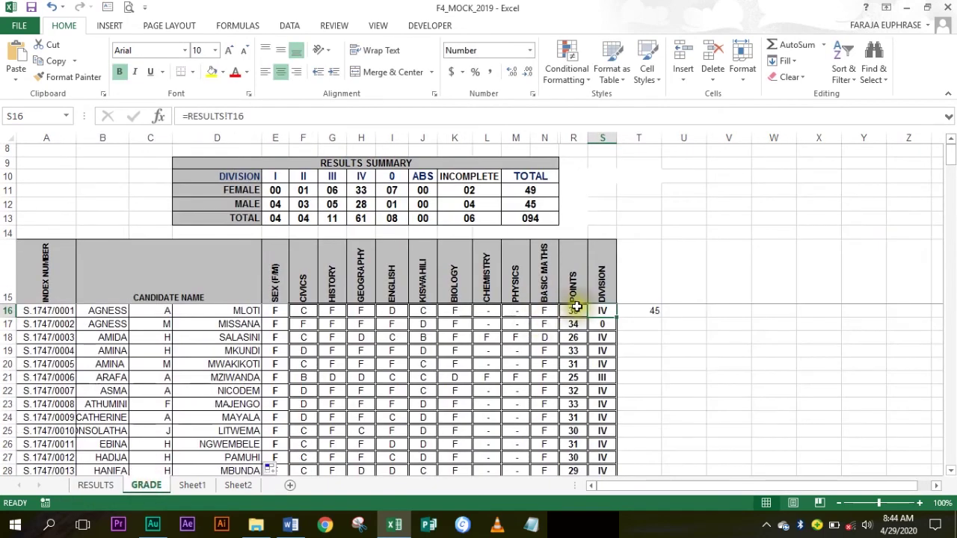
left_click(574, 311)
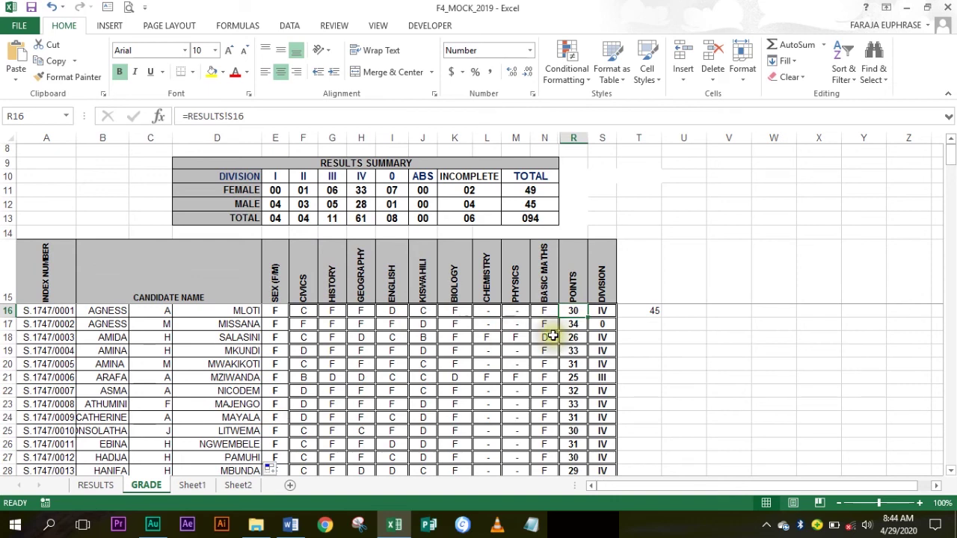
left_click(606, 311)
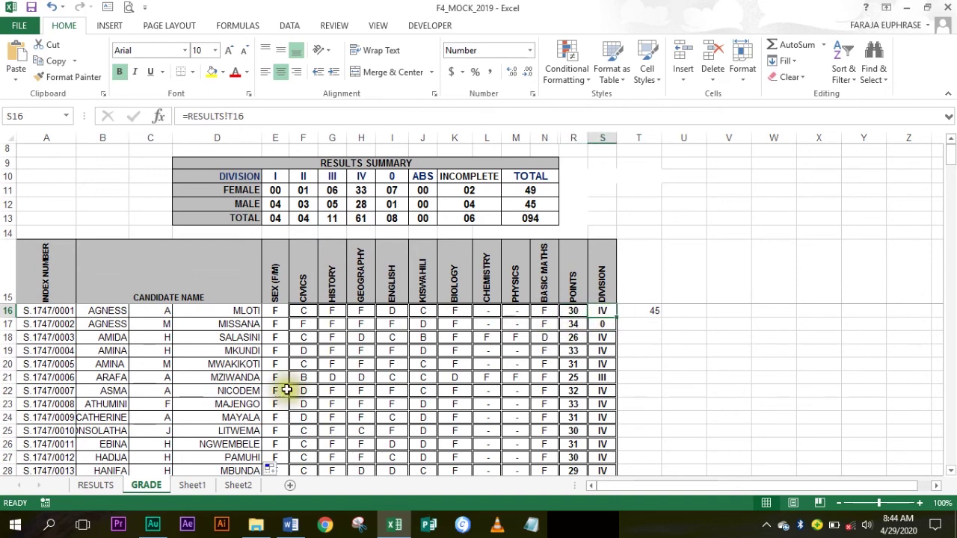
Unprotect the RESULTS sheet with the sheet password to reveal the formula in the average cell R16
left_click(99, 488)
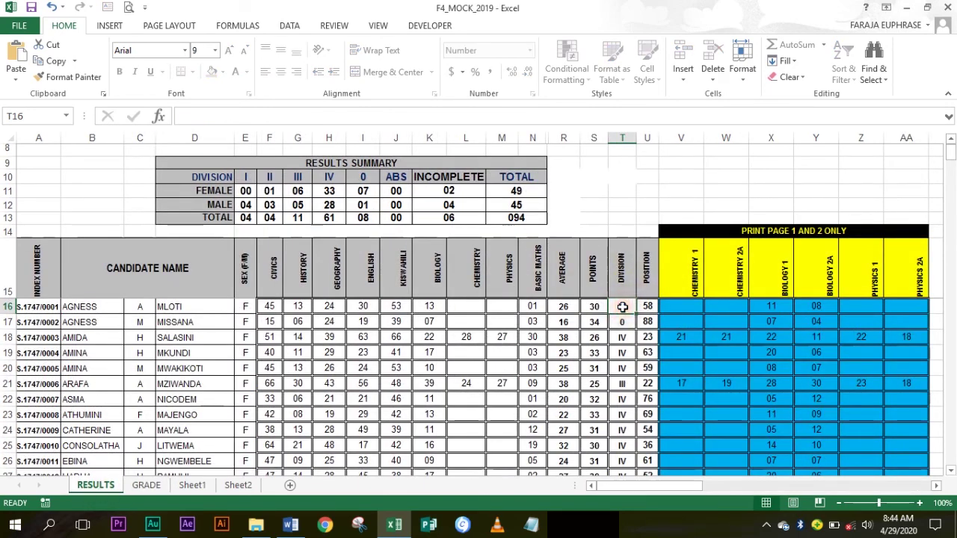
left_click(562, 308)
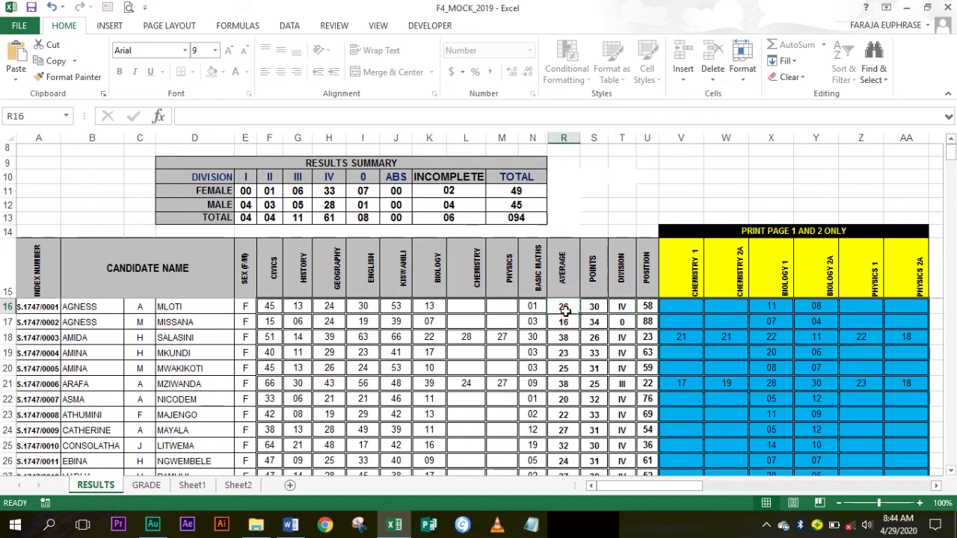
right_click(101, 490)
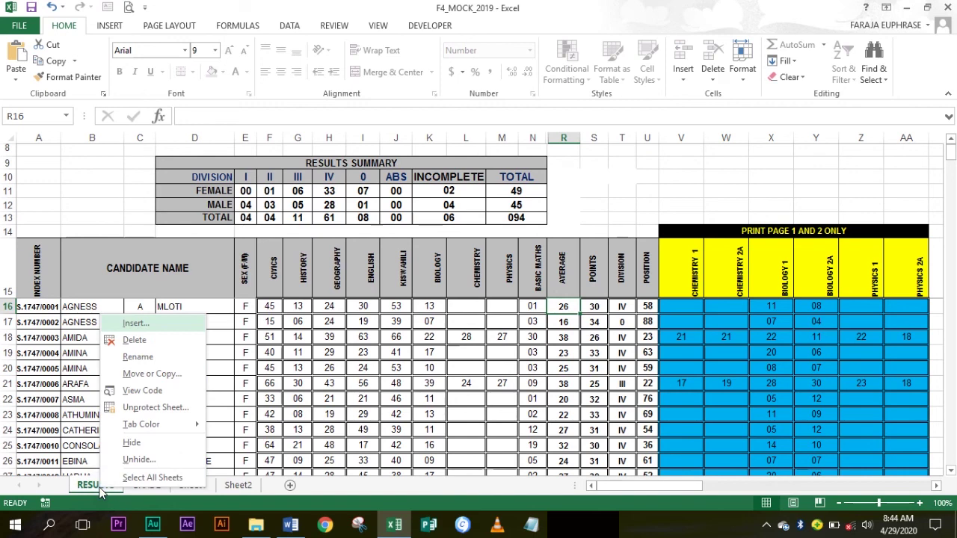
left_click(145, 407)
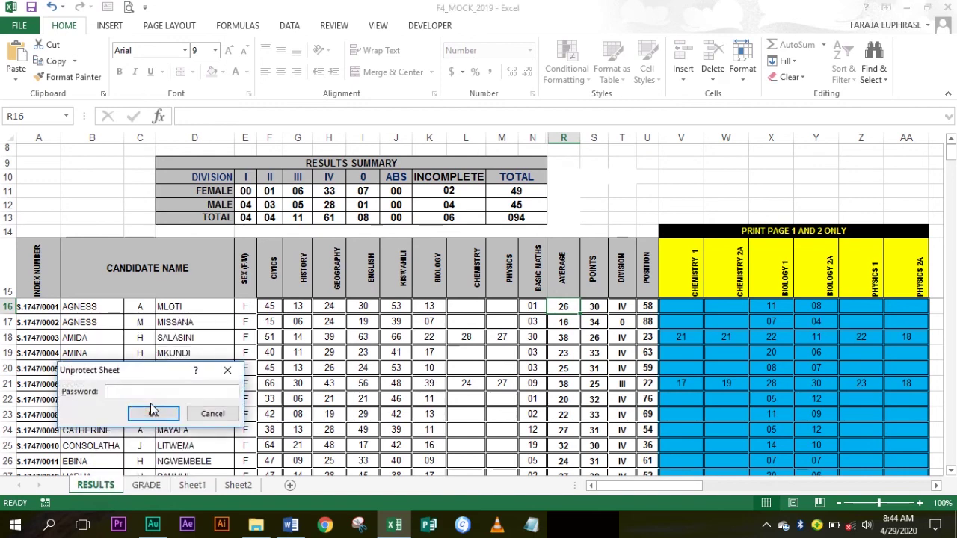
left_click(152, 413)
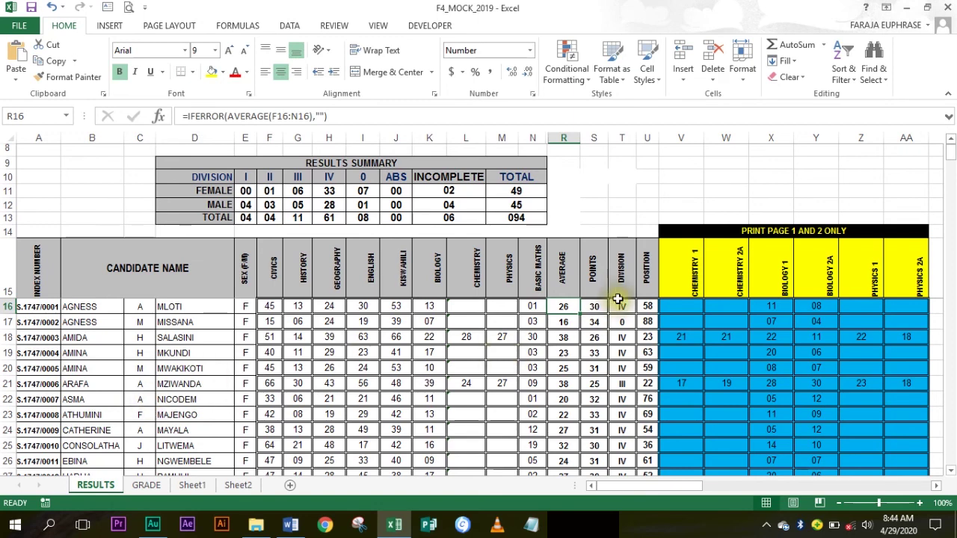
Inspect the points formula in S17 and the division formula in T16 on RESULTS, and return to the GRADE sheet
left_click(593, 315)
left_click(593, 316)
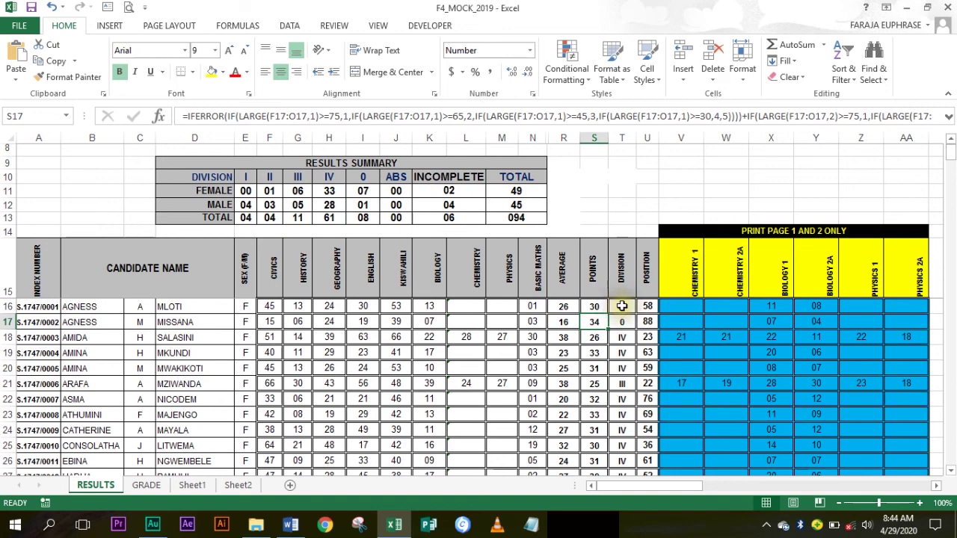
left_click(621, 306)
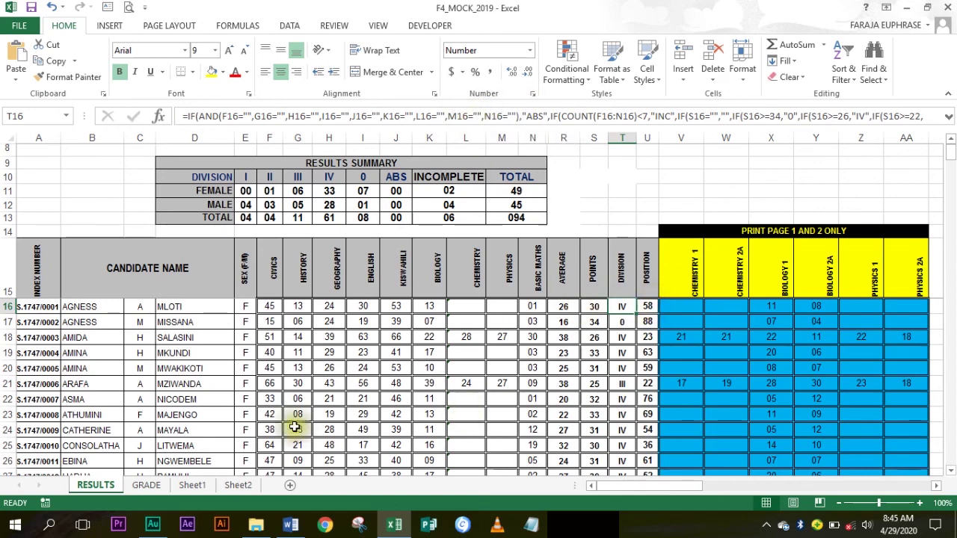
left_click(145, 484)
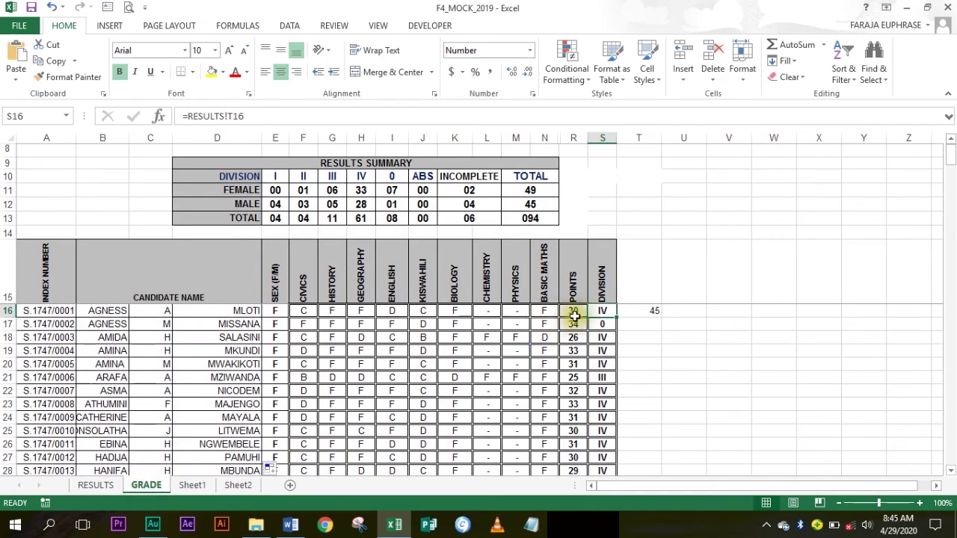
Recheck the points formula in R16 of GRADE against its source sheet RESULTS
left_click(573, 312)
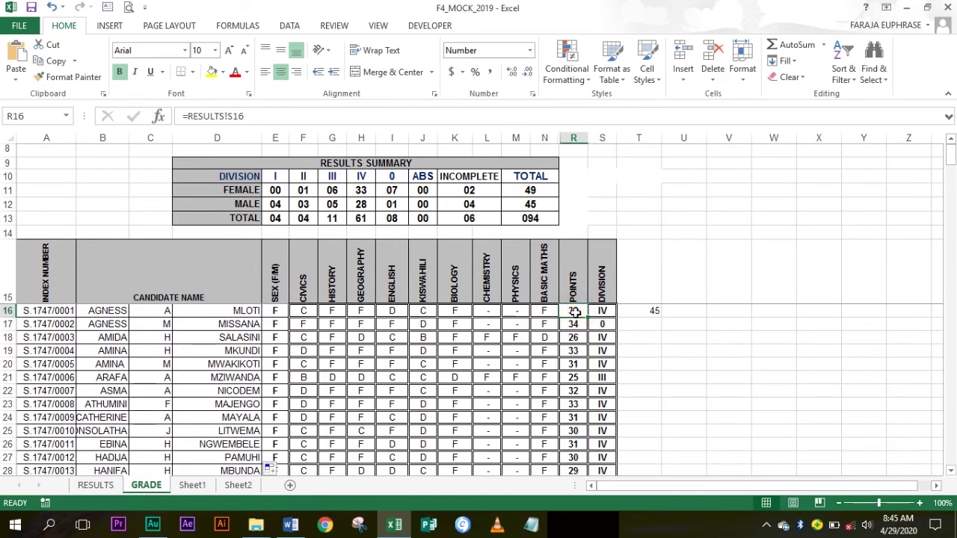
left_click(94, 485)
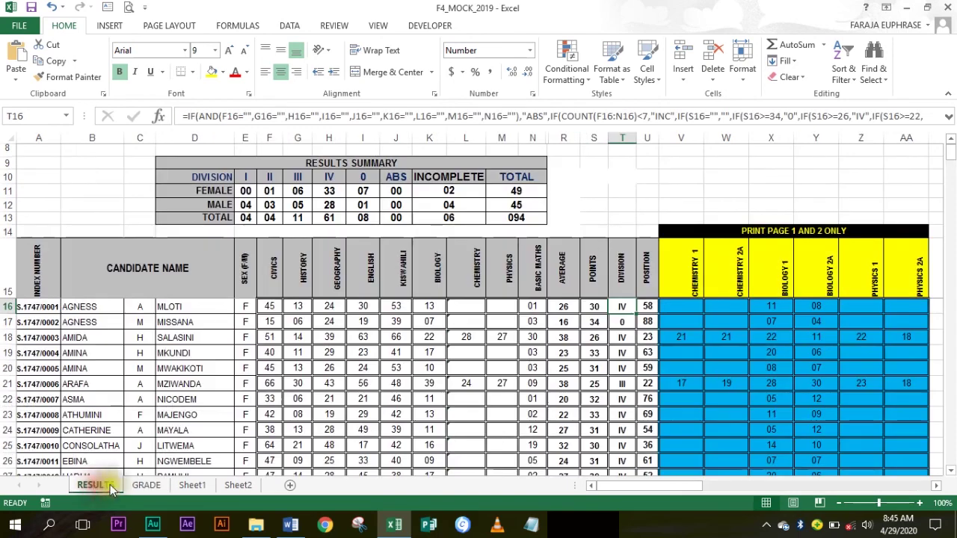
left_click(148, 485)
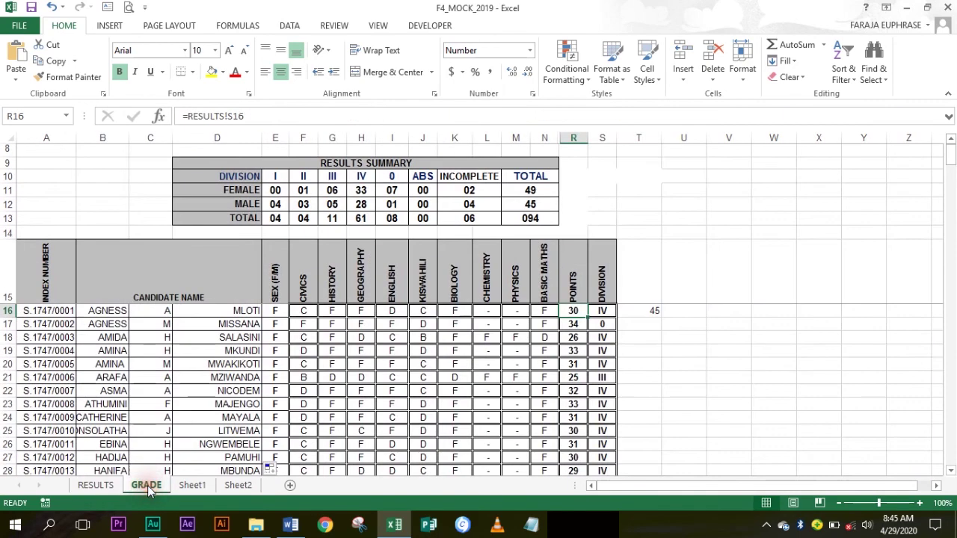
left_click(572, 312)
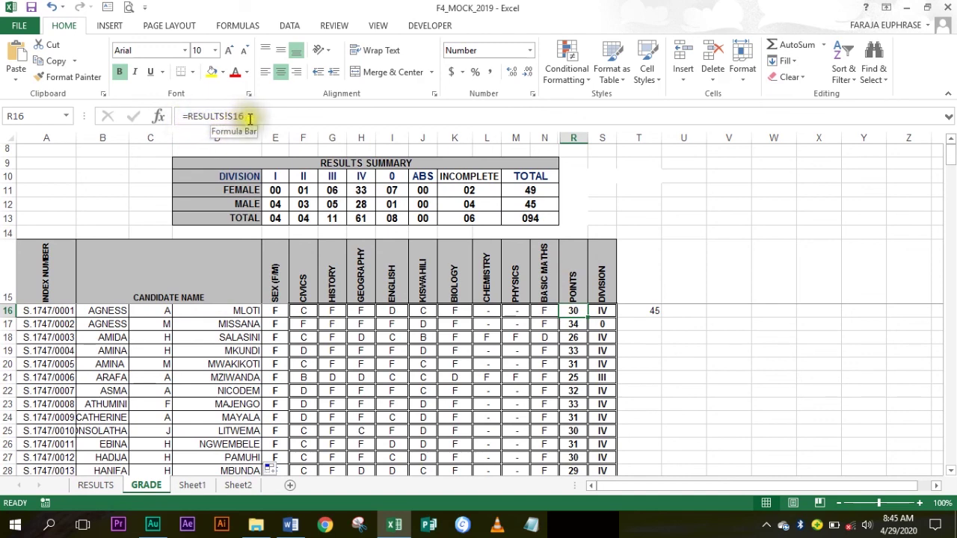
left_click(575, 312)
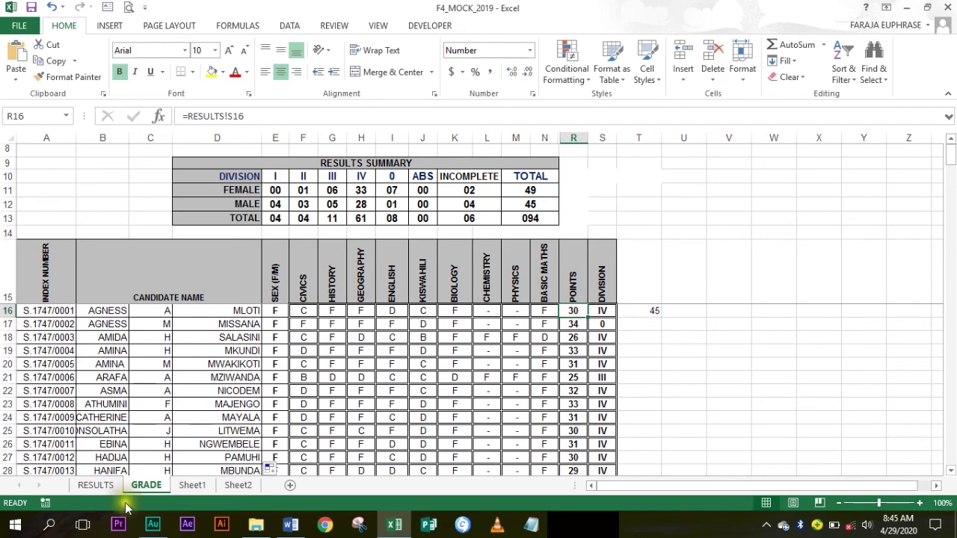
Inspect the source points formula in S16 on RESULTS and look further down the candidate list
left_click(95, 486)
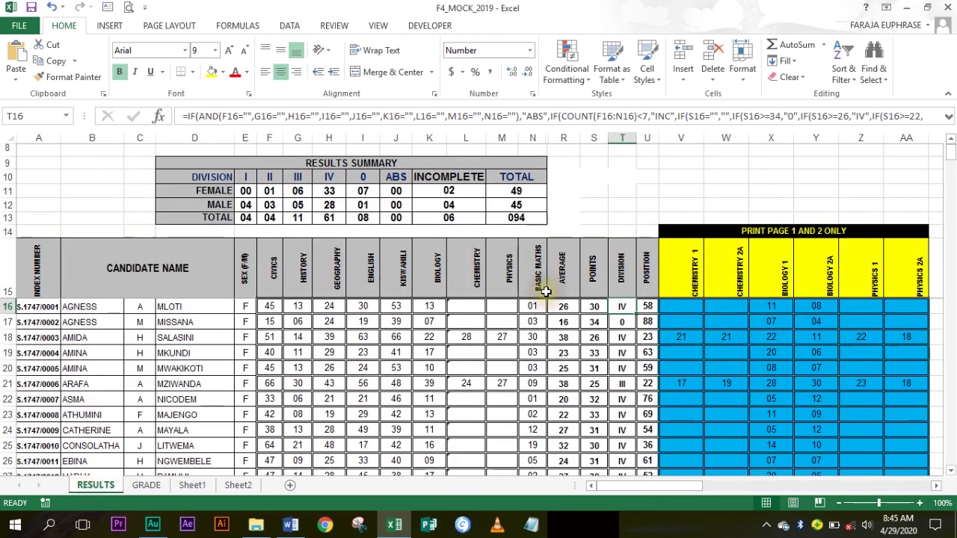
left_click(595, 308)
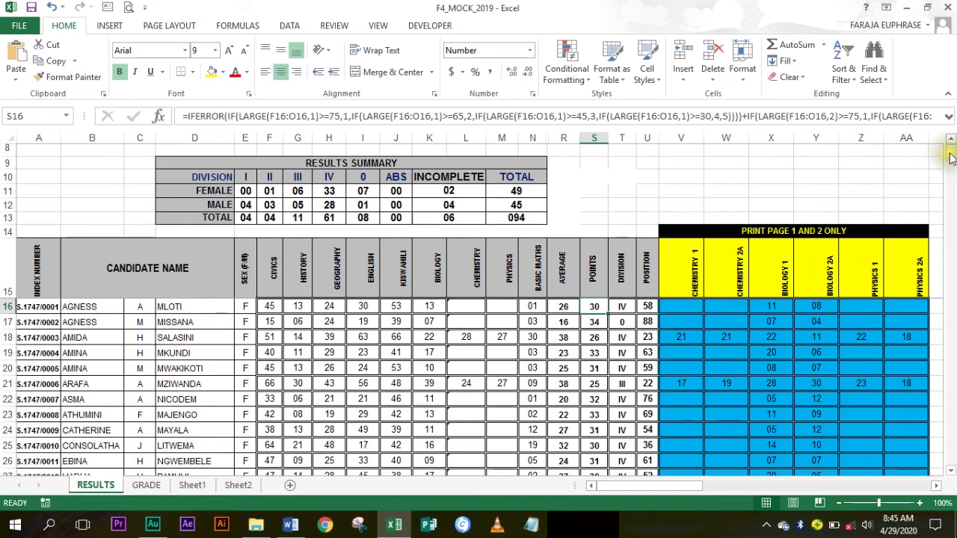
left_click_drag(952, 154, 952, 177)
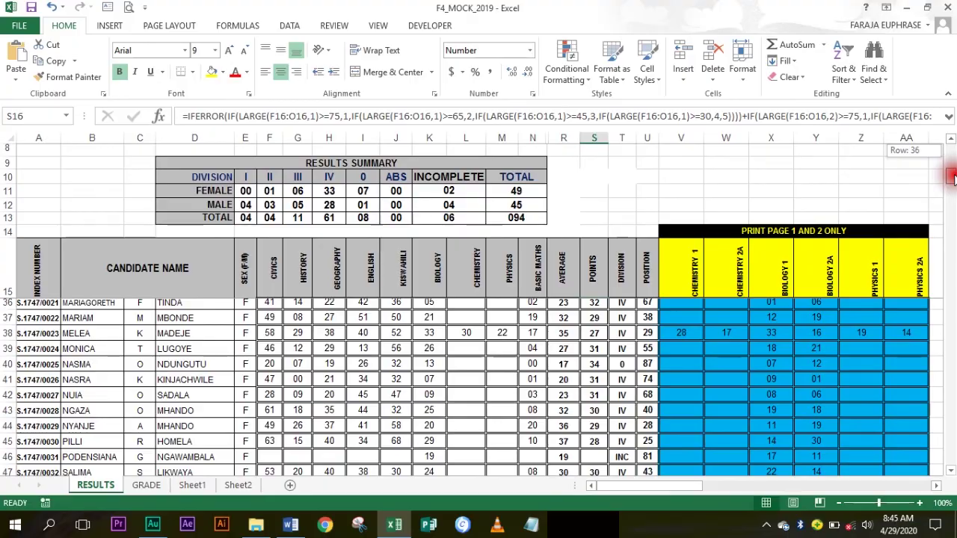